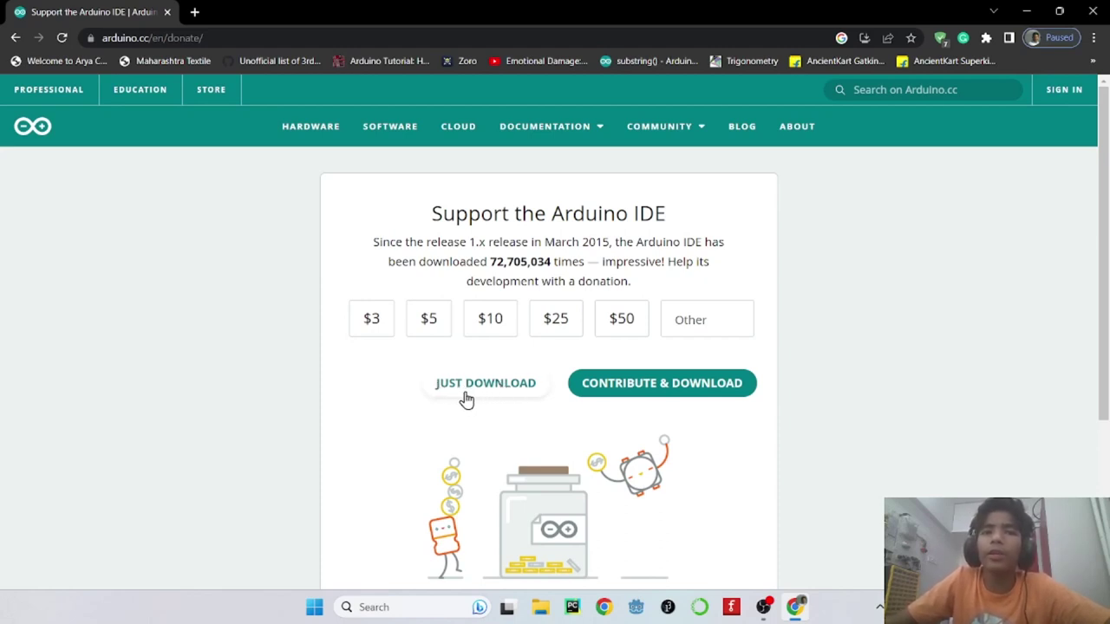
left_click(467, 398)
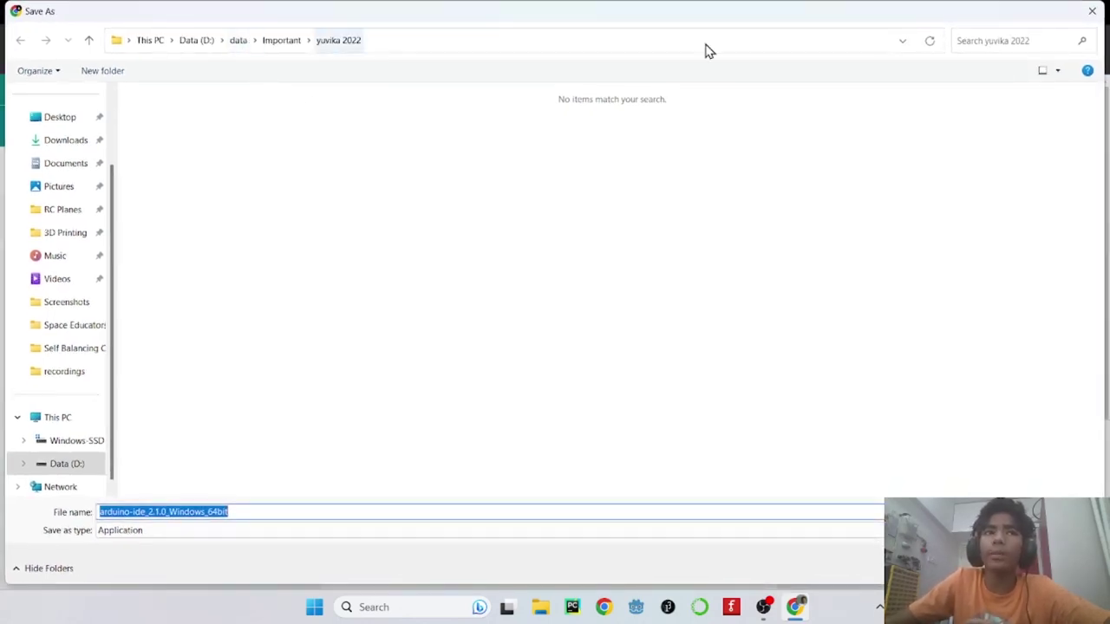
left_click(1091, 11)
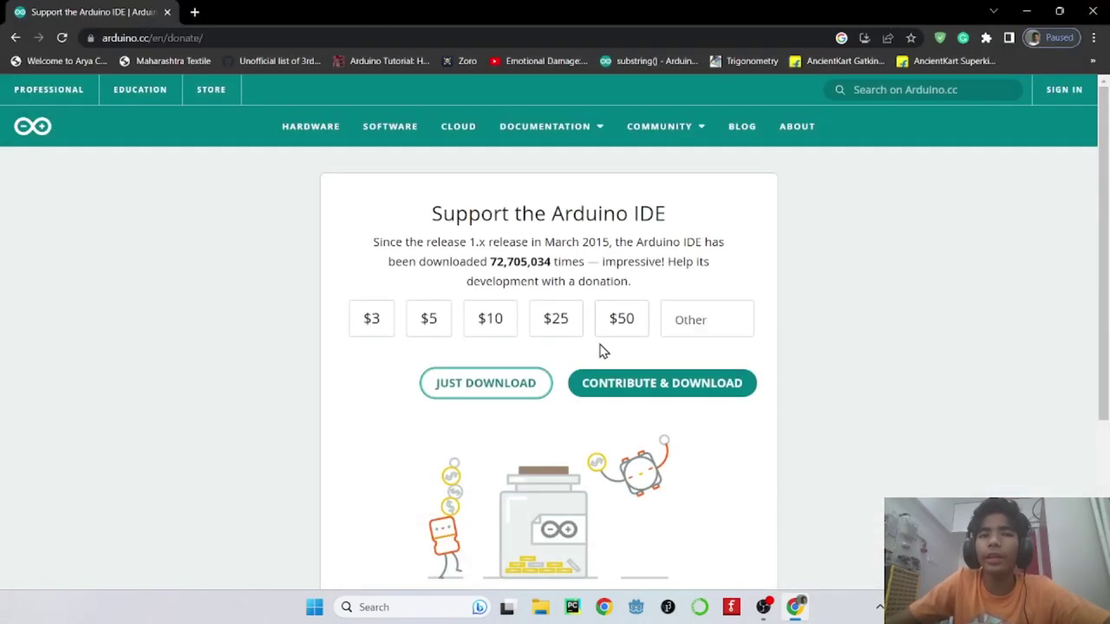
left_click(481, 394)
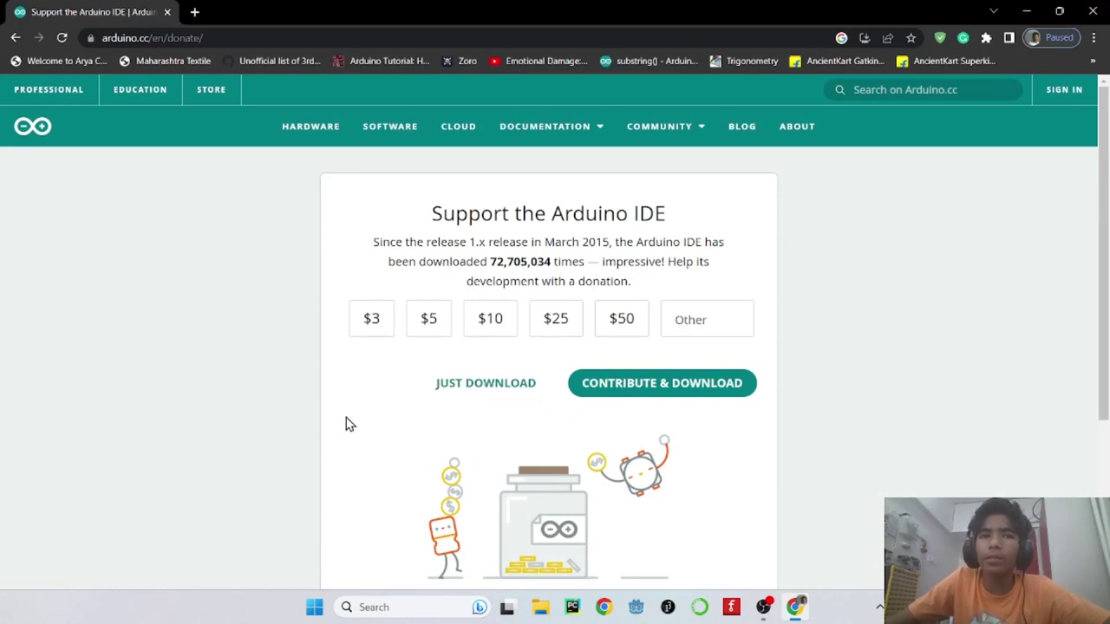
Switch to File Explorer and open the Softwares folder inside the data folder on the Data (D:) drive
left_click(538, 603)
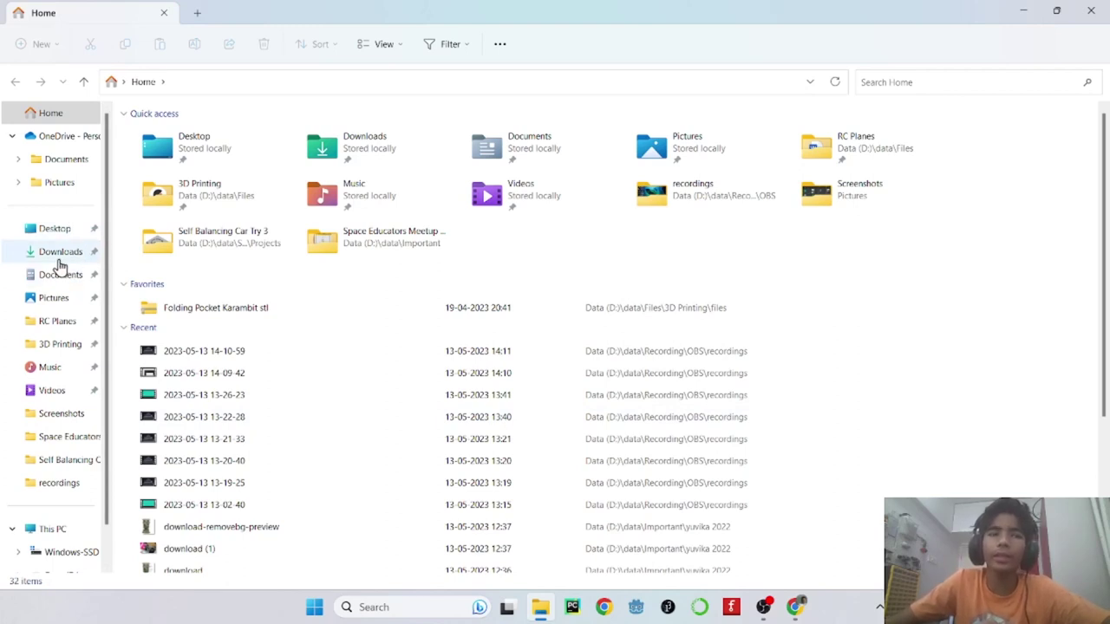
scroll(45, 485, "down", 1)
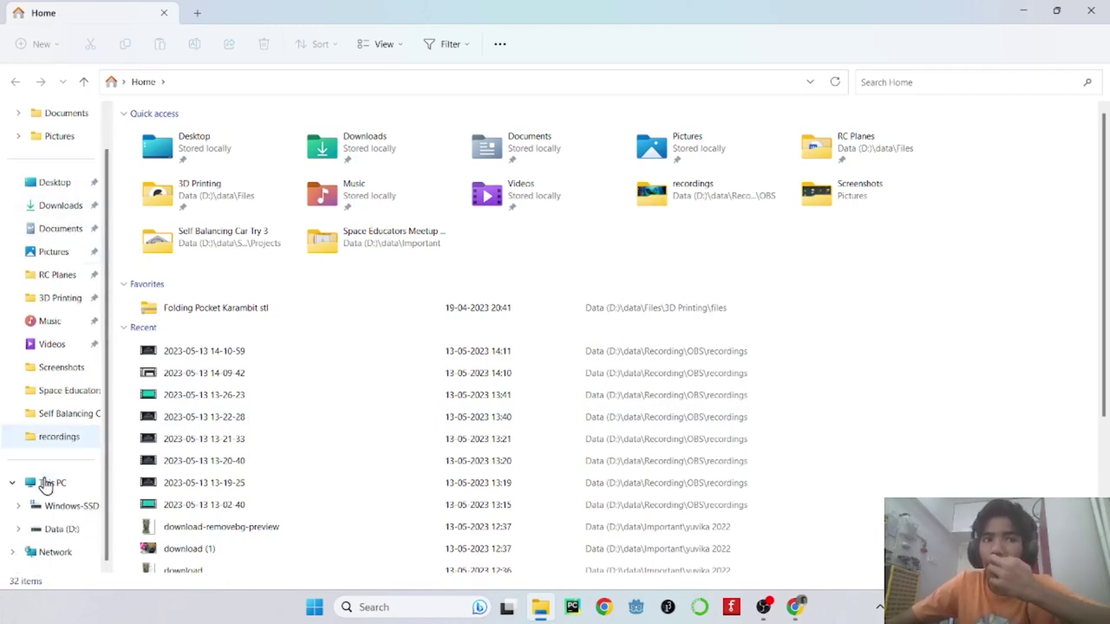
left_click(51, 530)
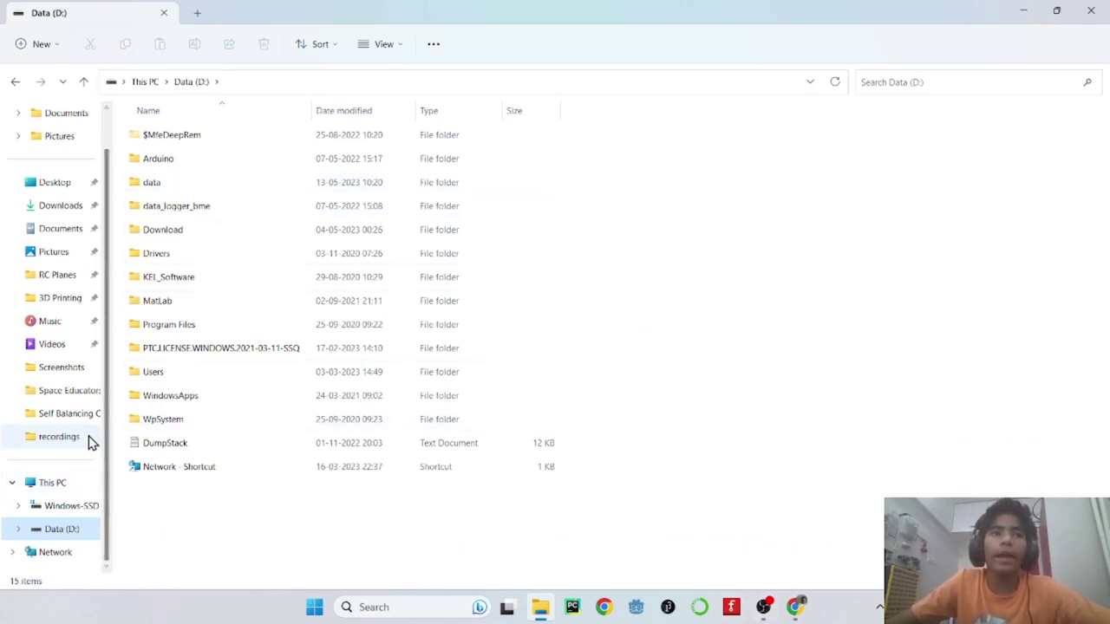
double_click(221, 187)
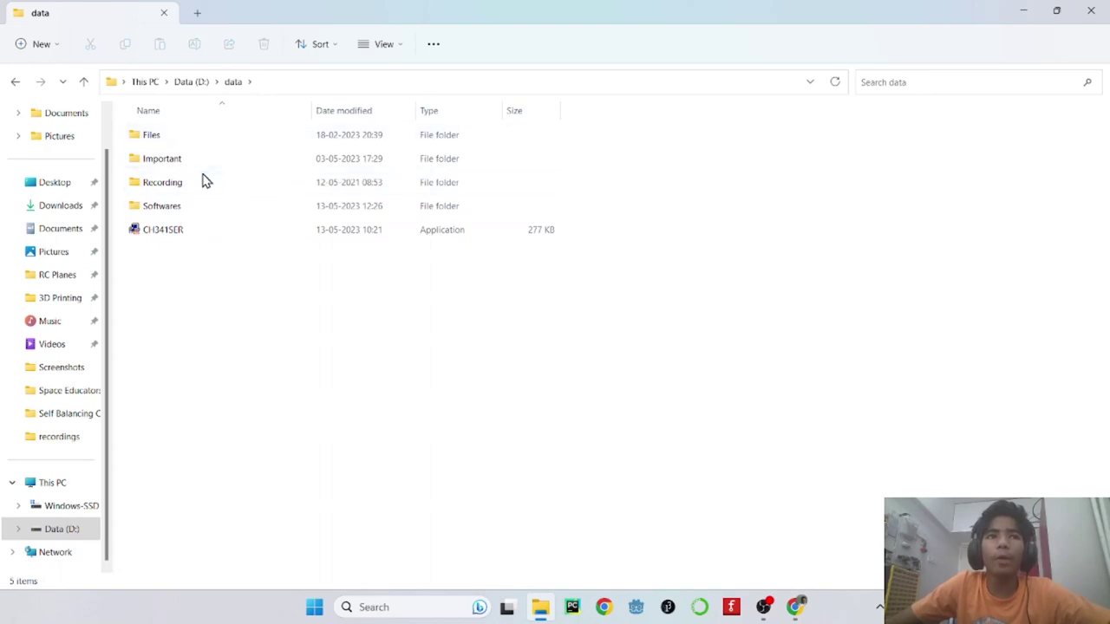
double_click(198, 211)
Create a folder named Arduino IDE Example in the Softwares folder and open it
right_click(719, 398)
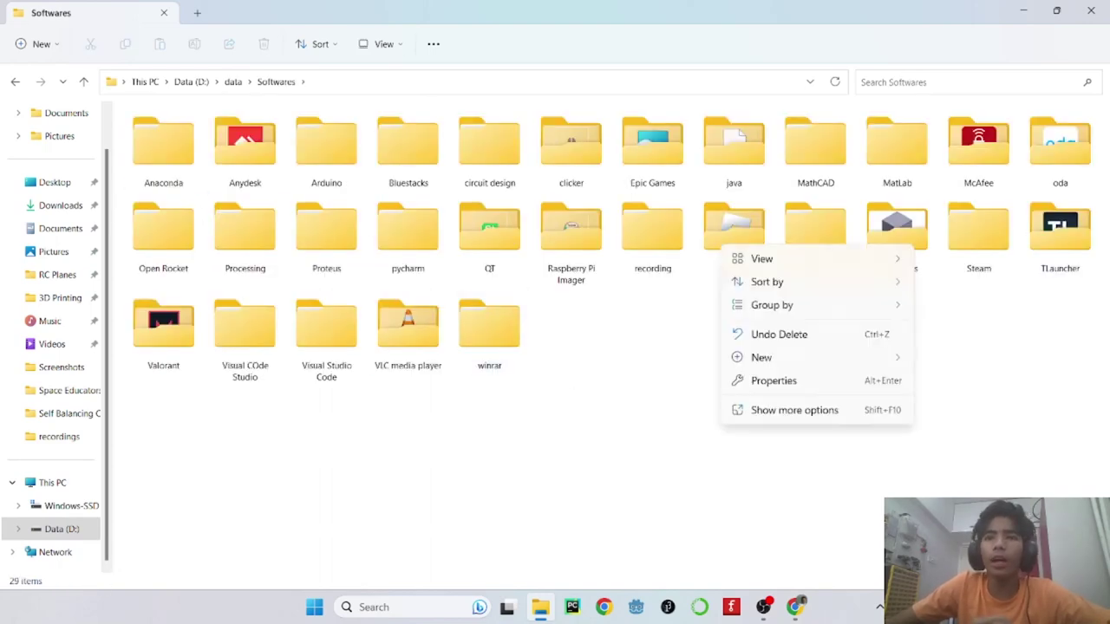
mouse_move(867, 360)
left_click(962, 359)
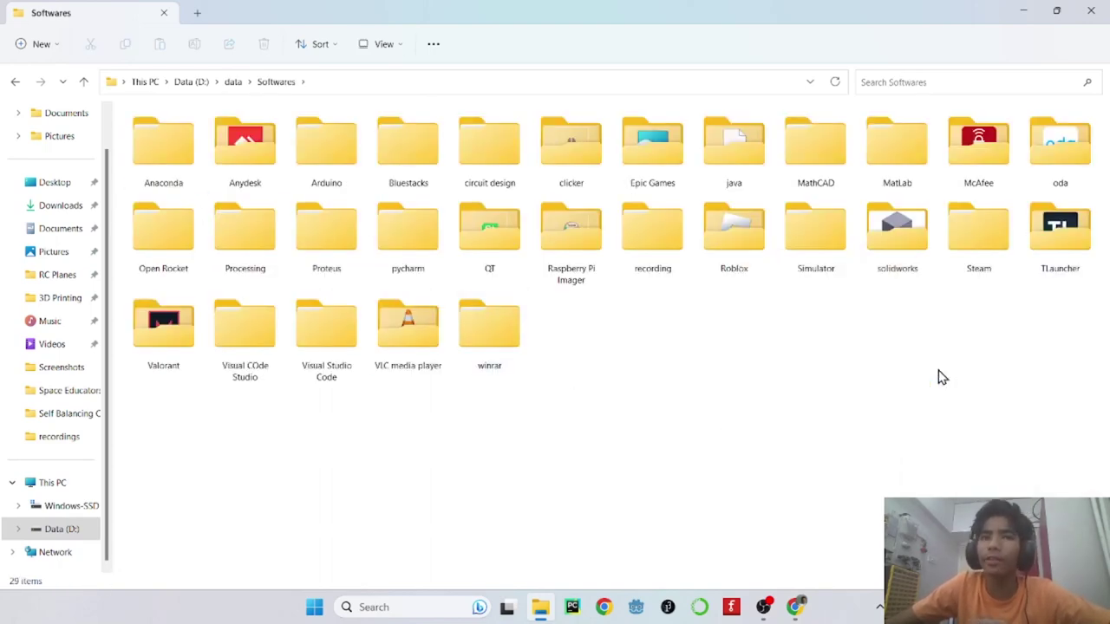
type("Ardu")
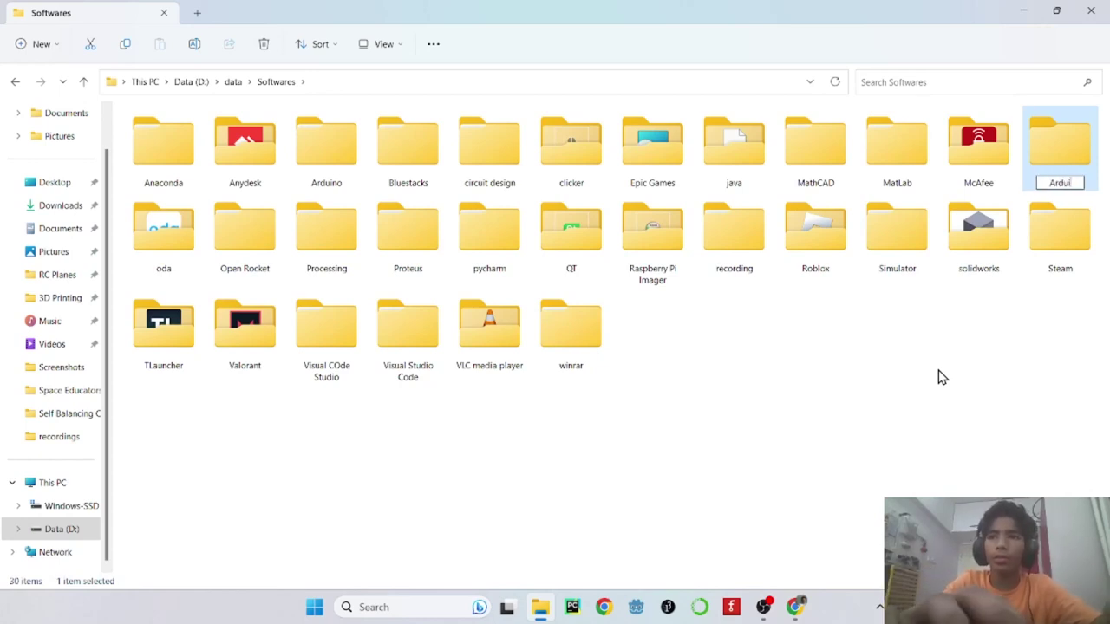
type("ino IDE Expla")
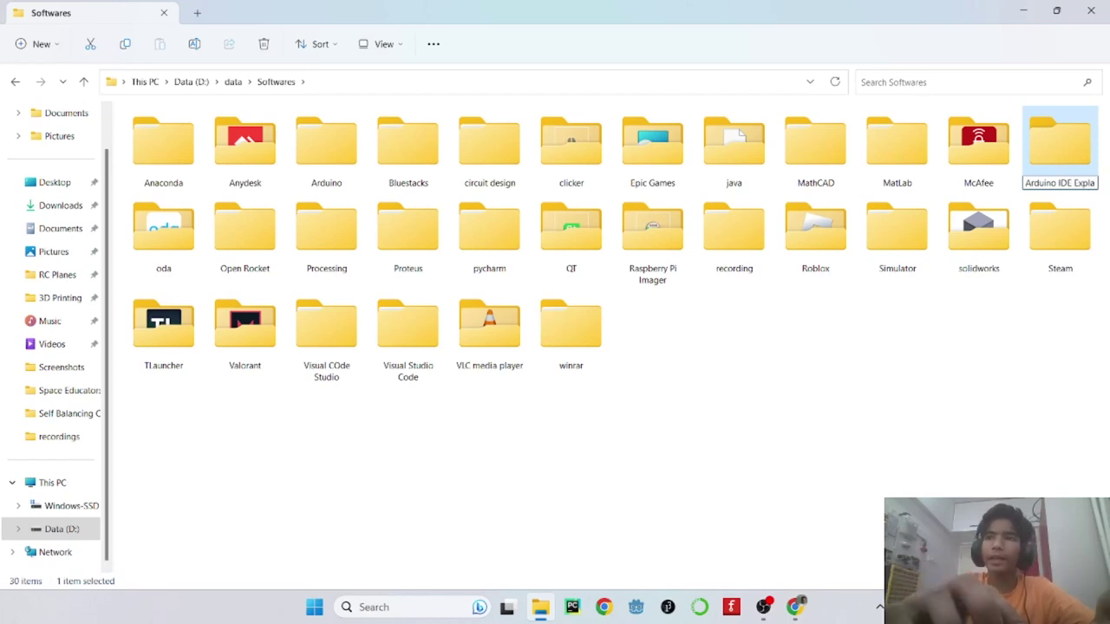
key("BackSpace")
key("BackSpace")
key("BackSpace")
type("a")
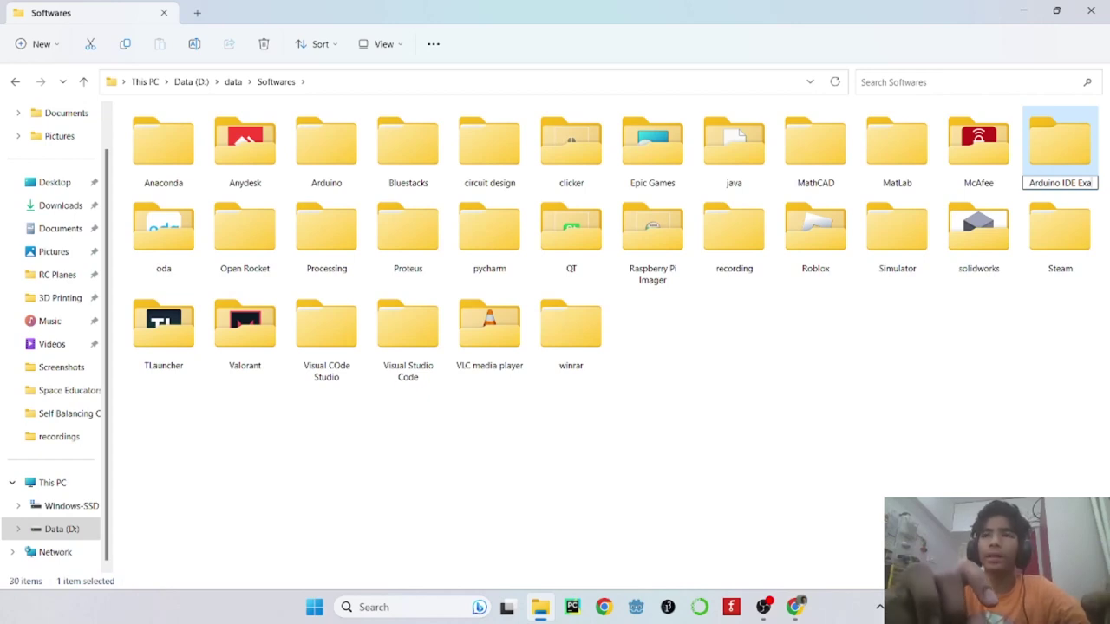
type("mple")
key("Return")
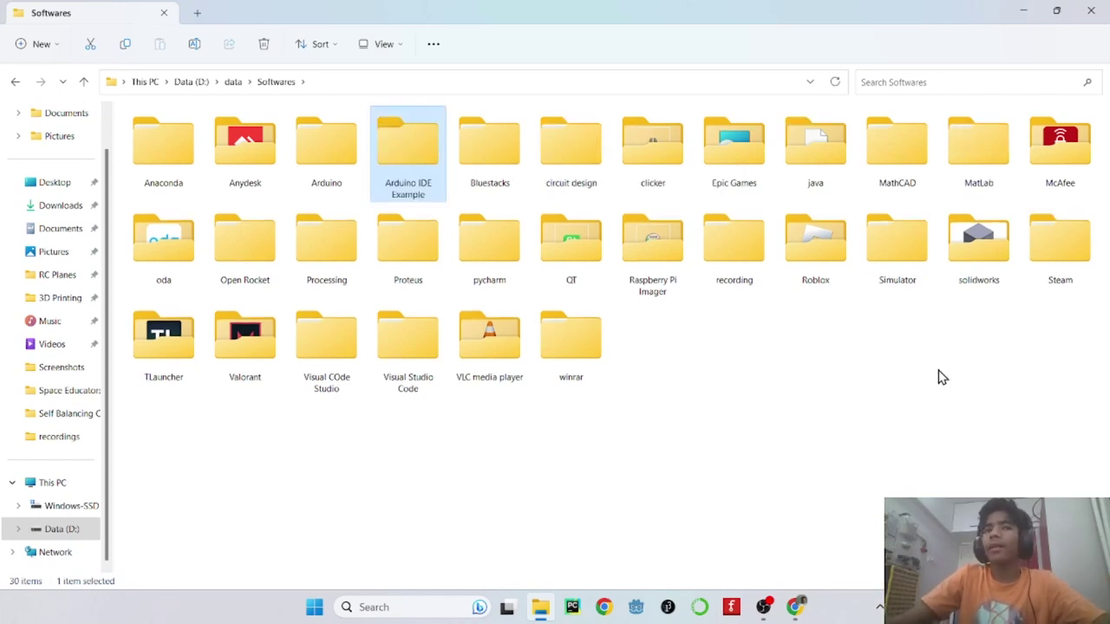
double_click(427, 182)
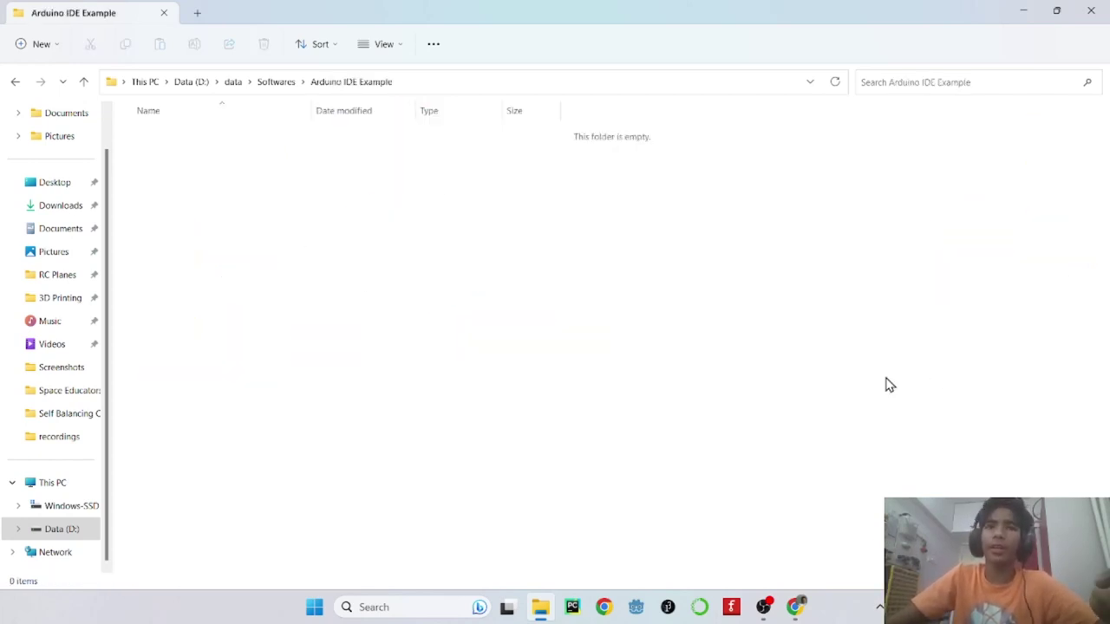
Switch to Chrome, download arduino-ide_2.1.0_Windows_64bit without donating into the Downloads folder, and check its progress in the recent downloads
left_click(794, 608)
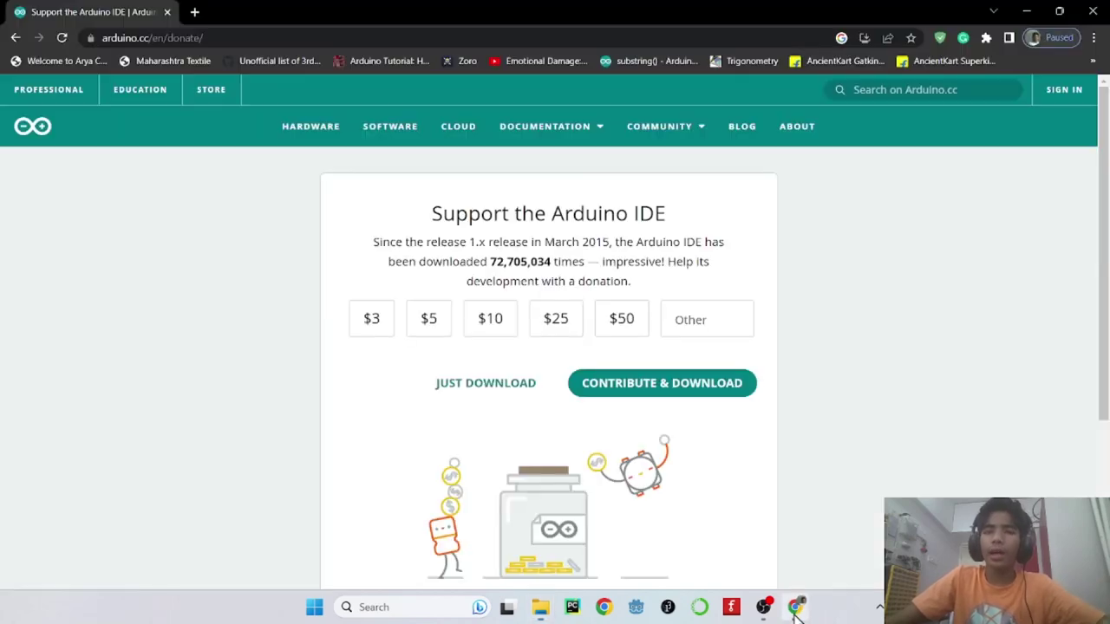
left_click(439, 382)
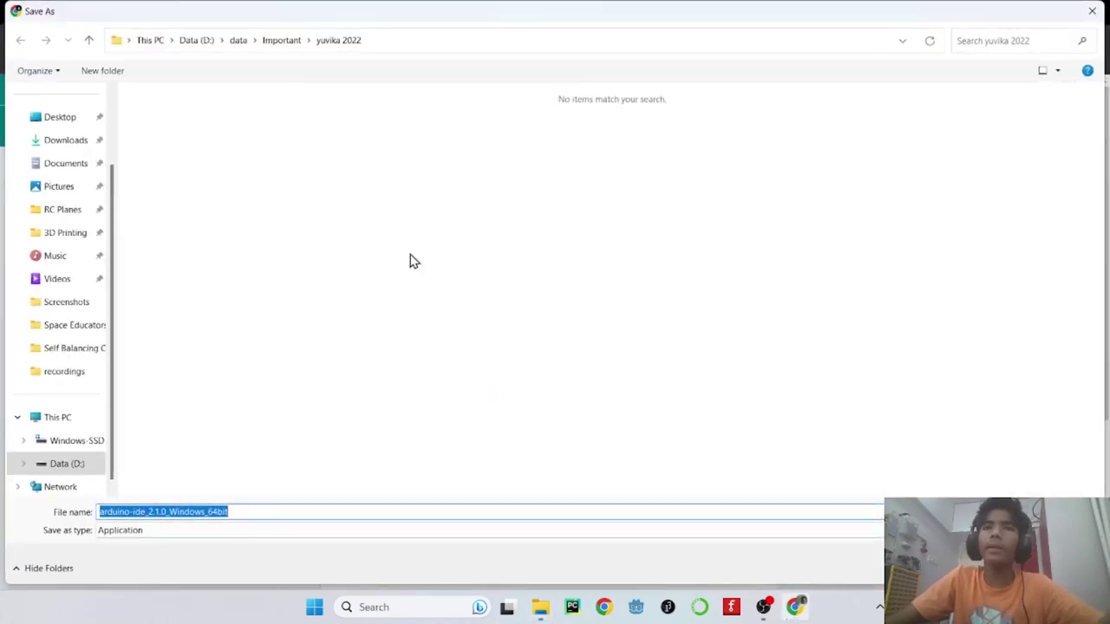
left_click(67, 142)
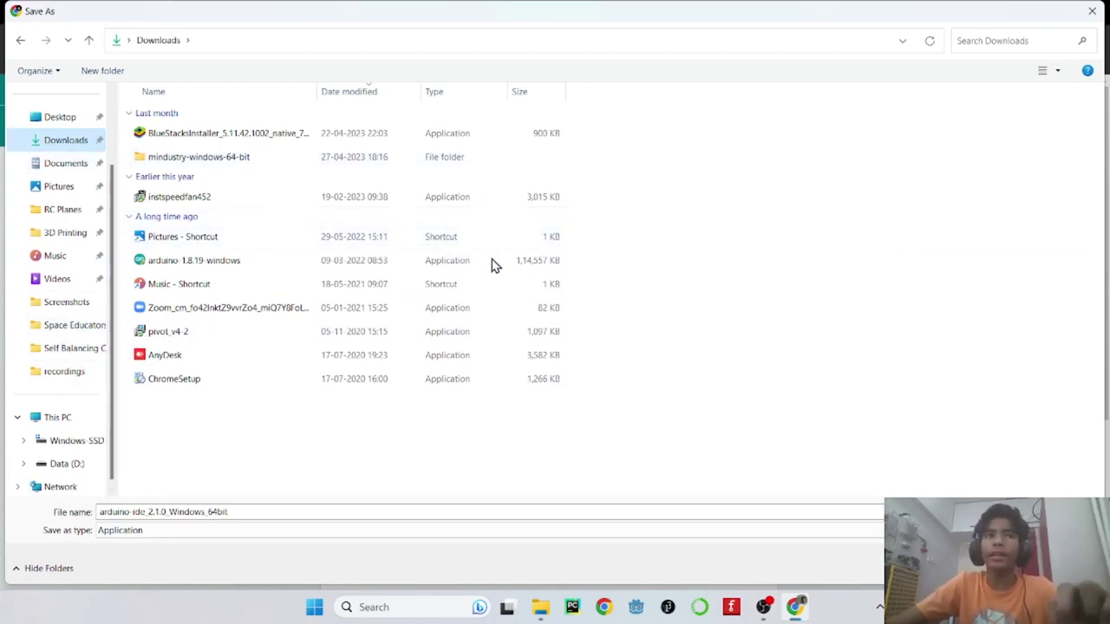
key("Return")
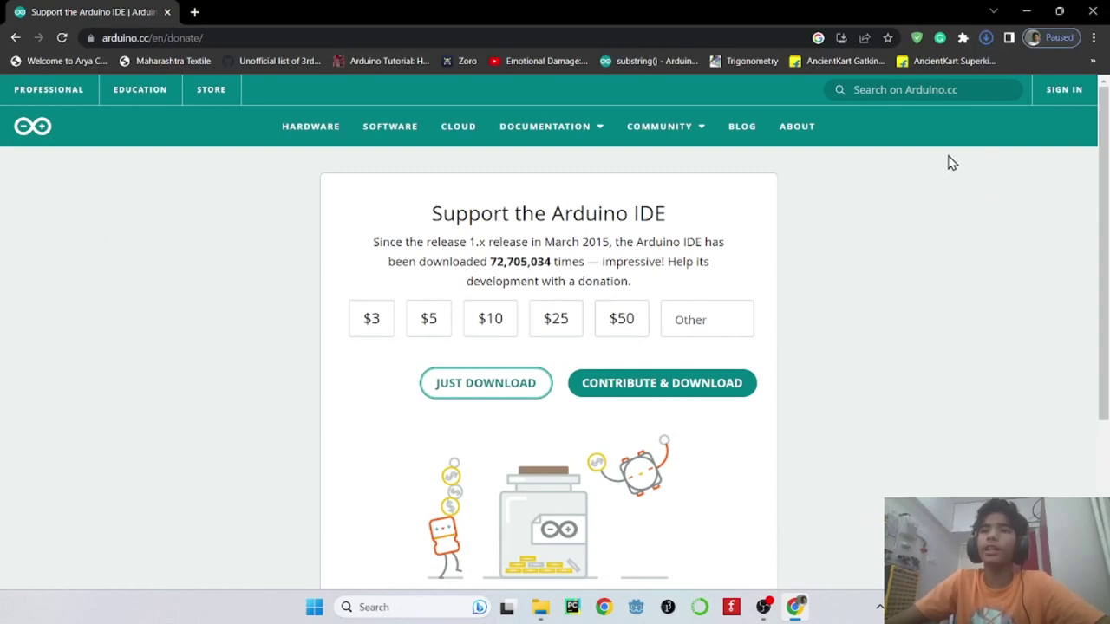
left_click(986, 39)
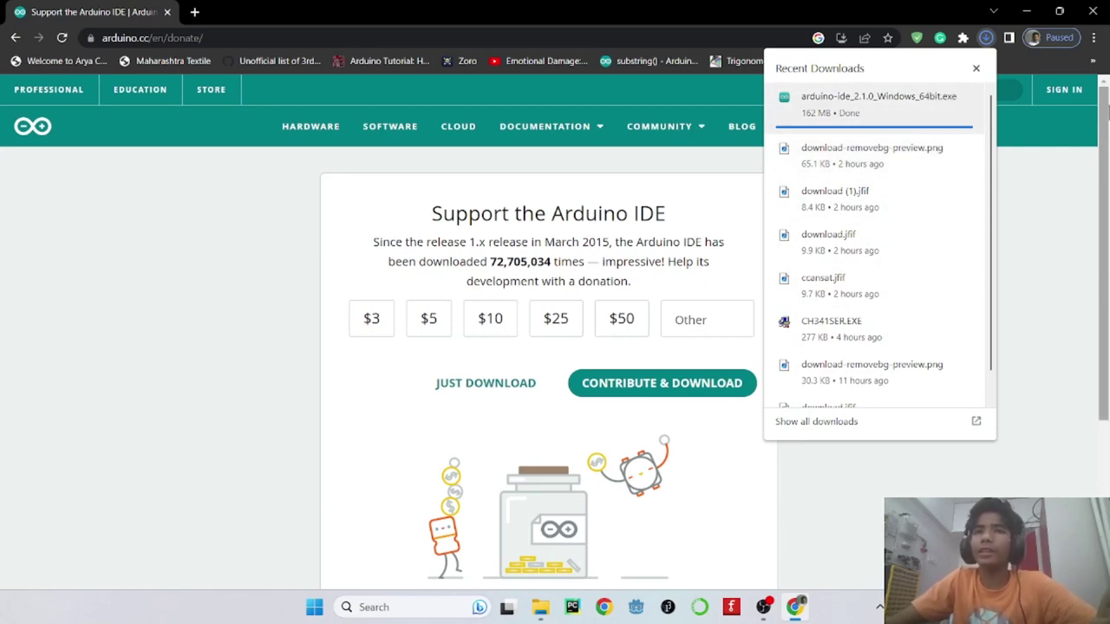
left_click(974, 70)
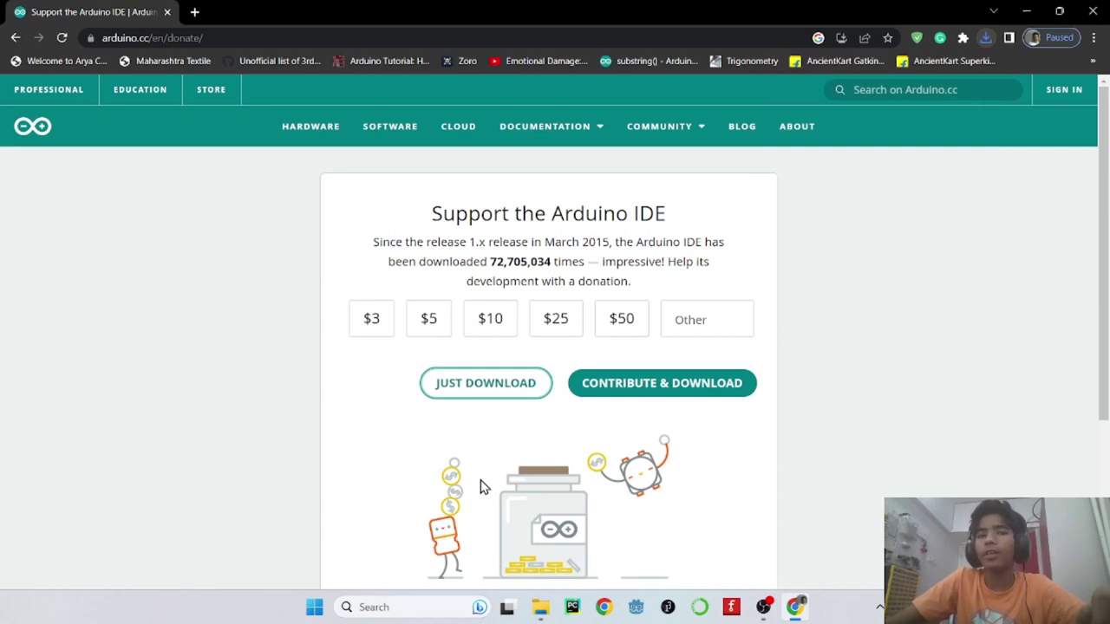
Switch to File Explorer, open the Downloads folder, and close the Chrome window
left_click(538, 607)
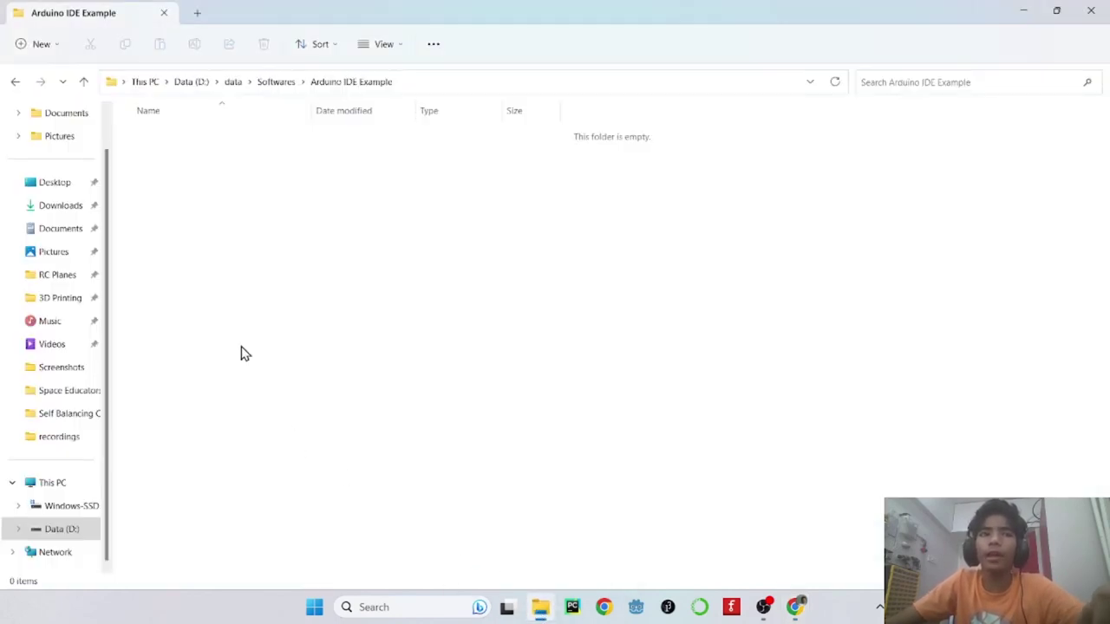
mouse_move(545, 614)
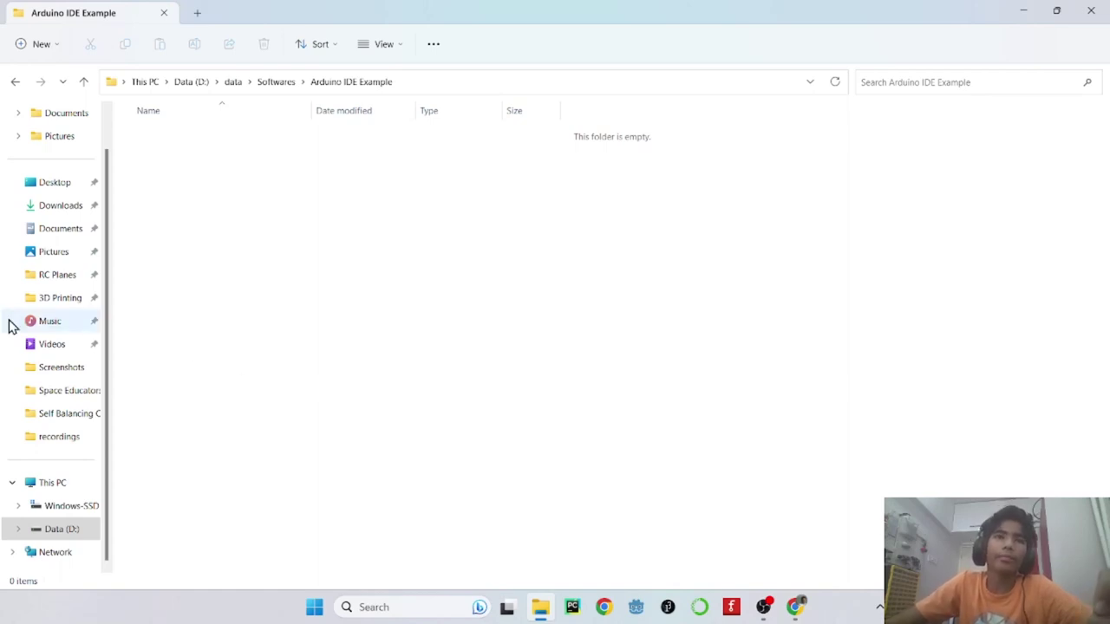
scroll(12, 319, "up", 1)
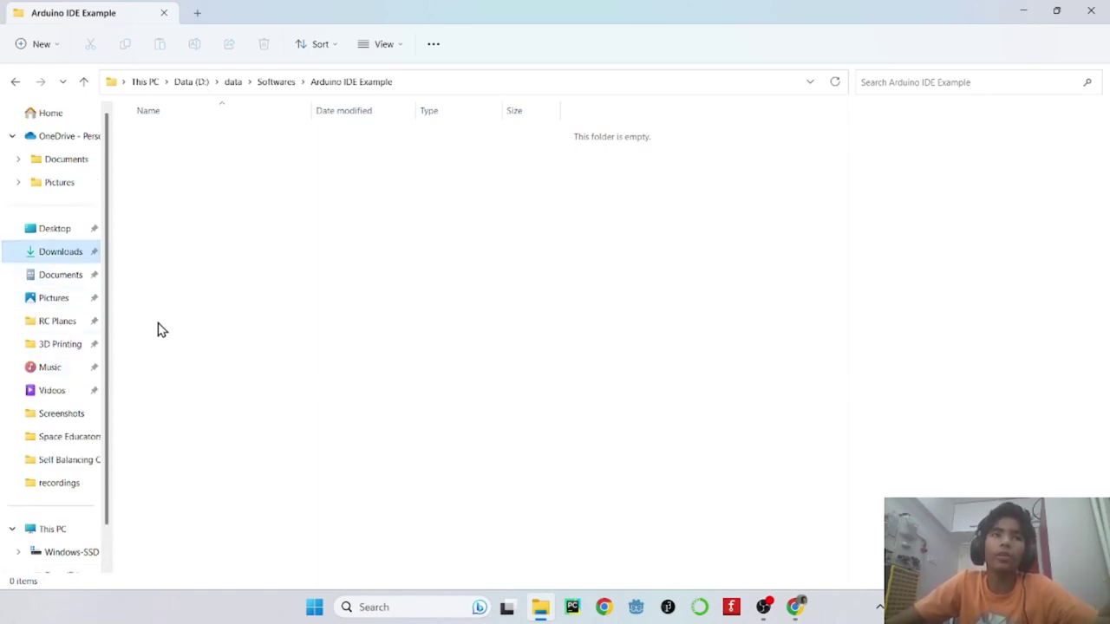
left_click(67, 261)
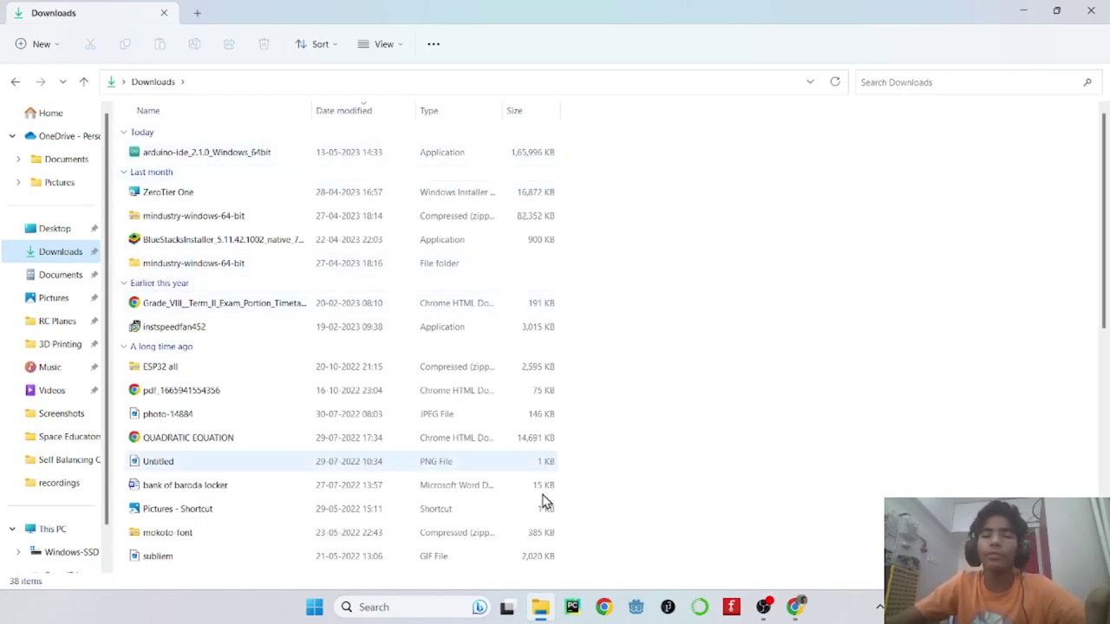
left_click(794, 607)
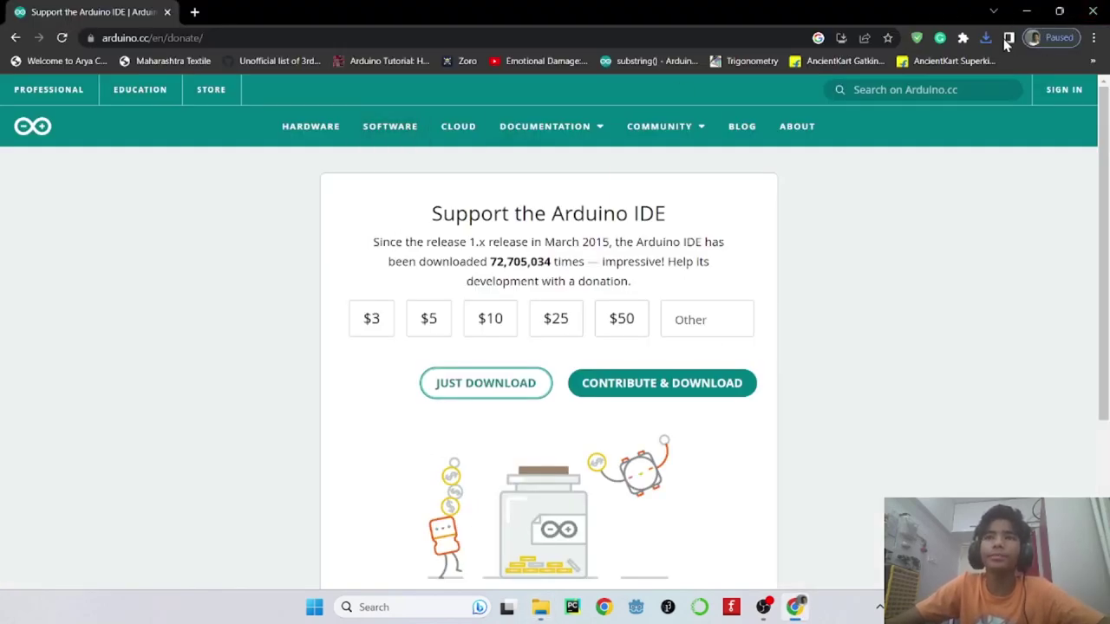
left_click(1092, 12)
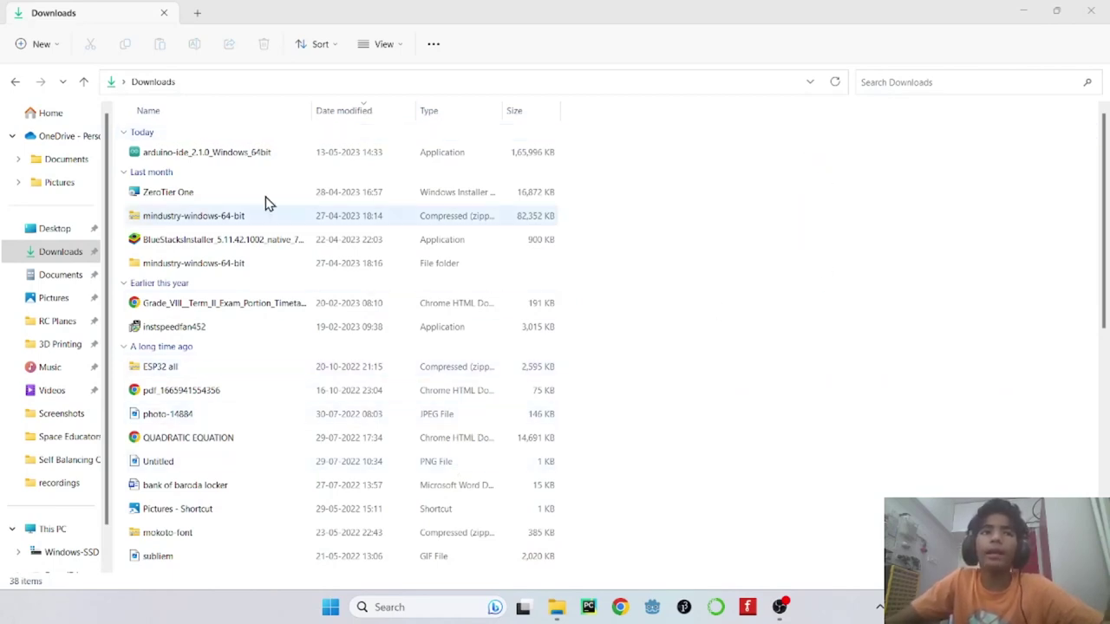
Launch the arduino-ide_2.1.0_Windows_64bit installer from the Downloads folder
left_click(247, 160)
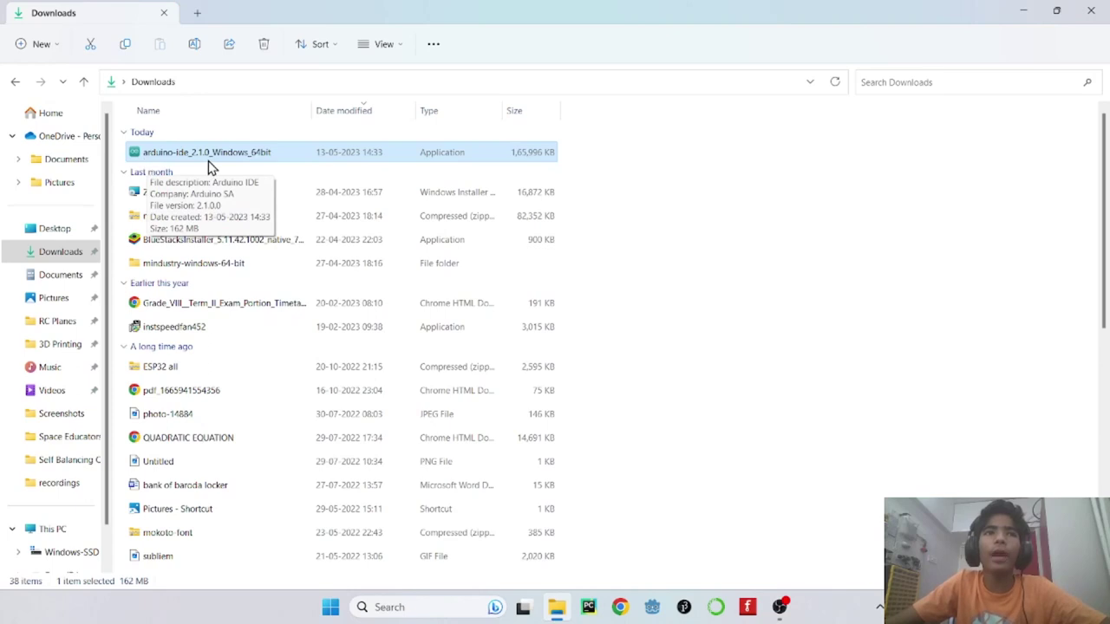
left_click(292, 161)
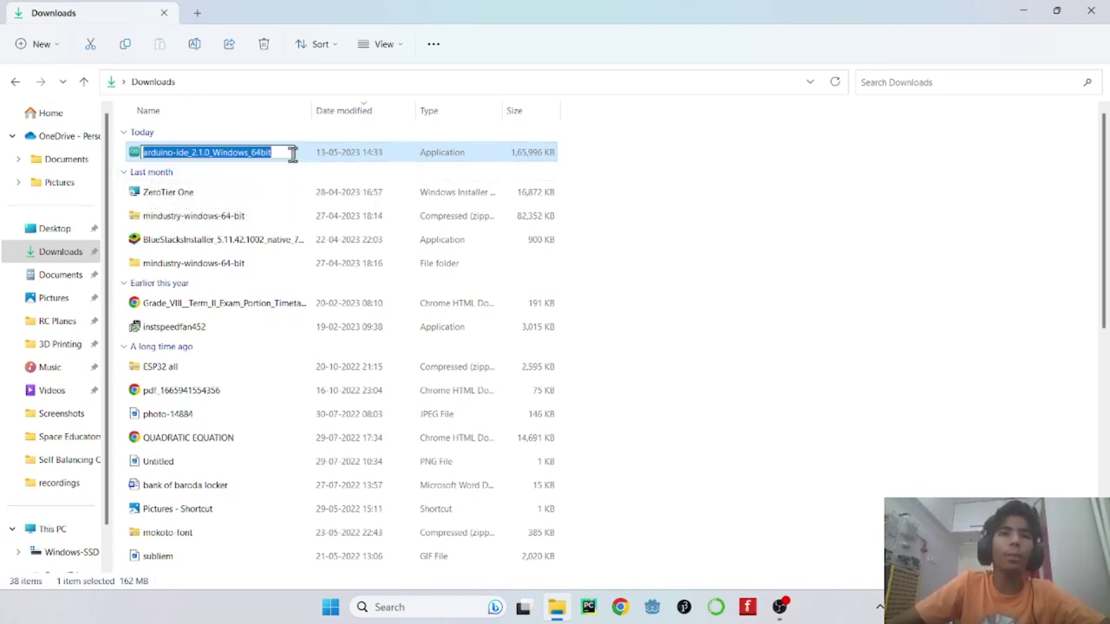
left_click(678, 173)
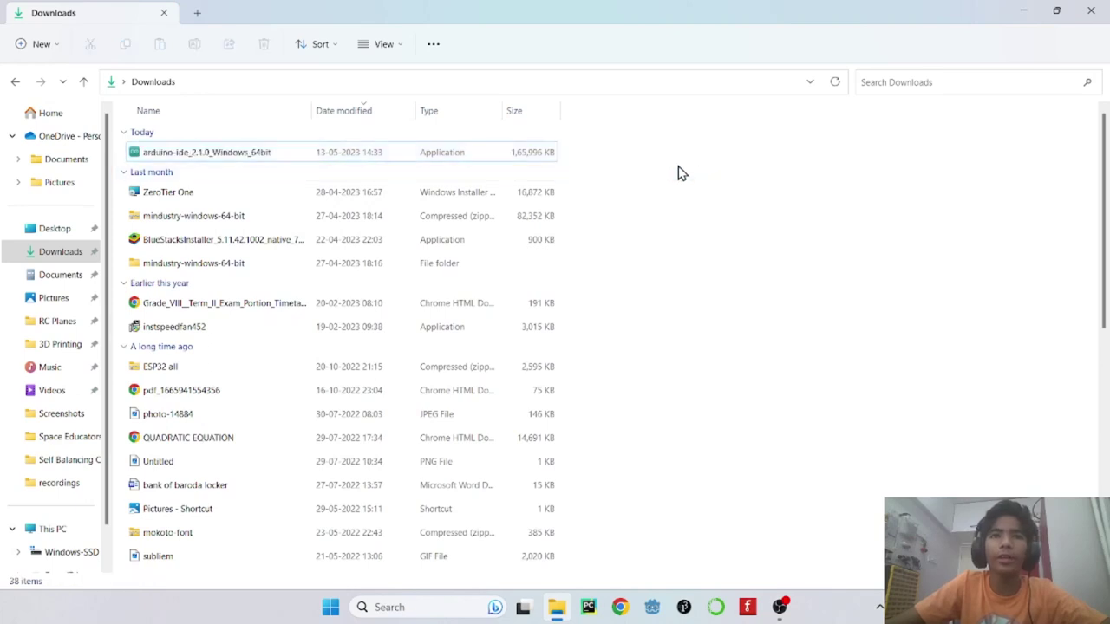
double_click(482, 155)
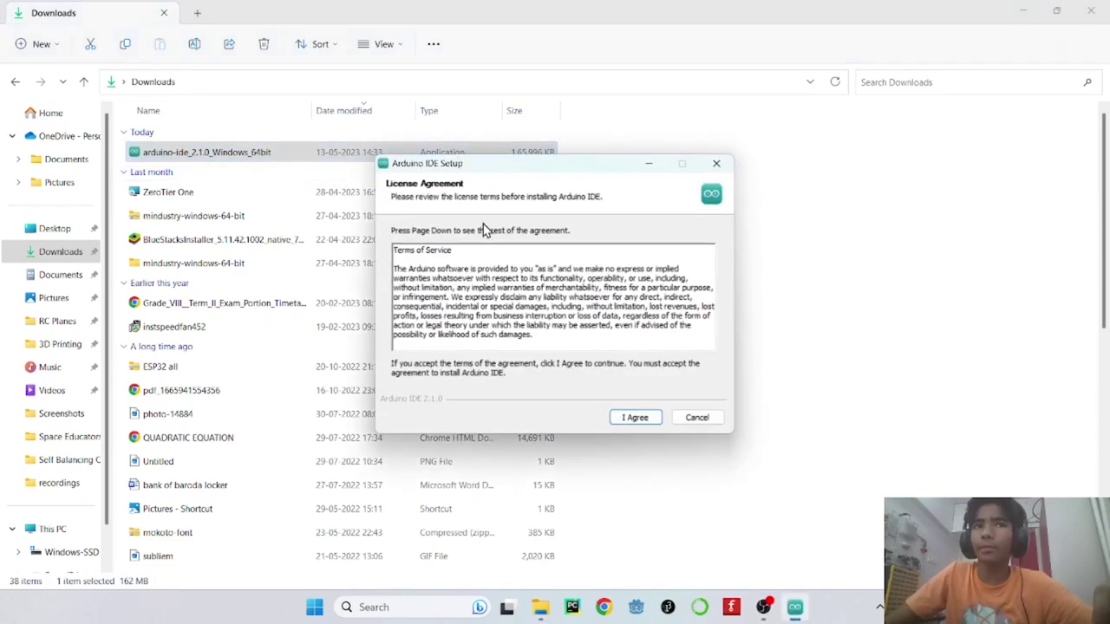
Accept the Arduino IDE license agreement and continue with the installation for the current user only
left_click_drag(451, 169, 694, 192)
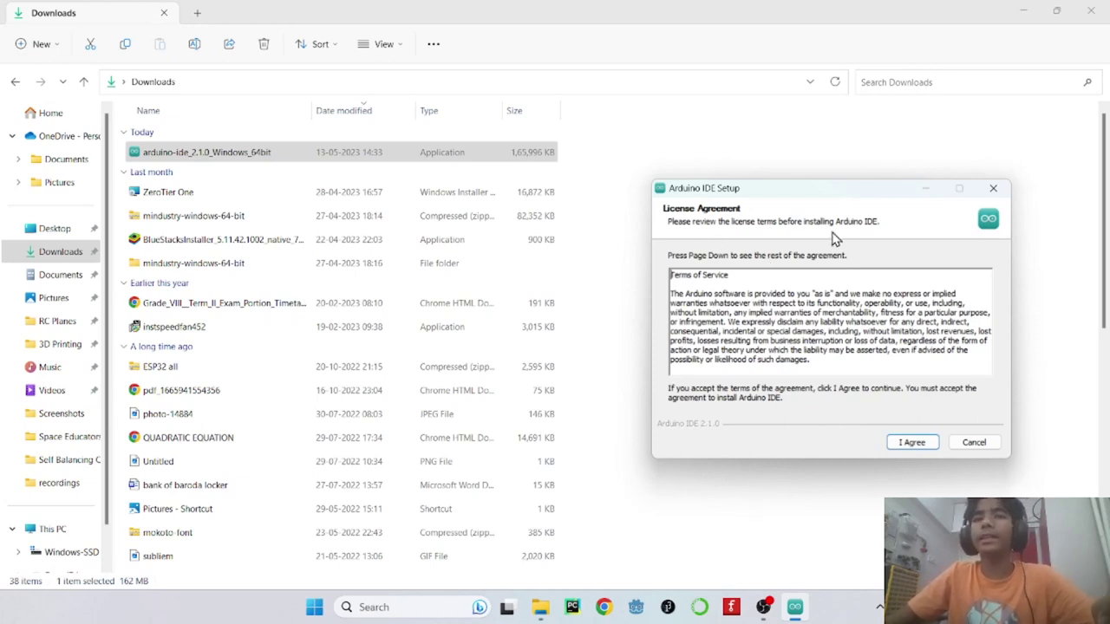
left_click(912, 443)
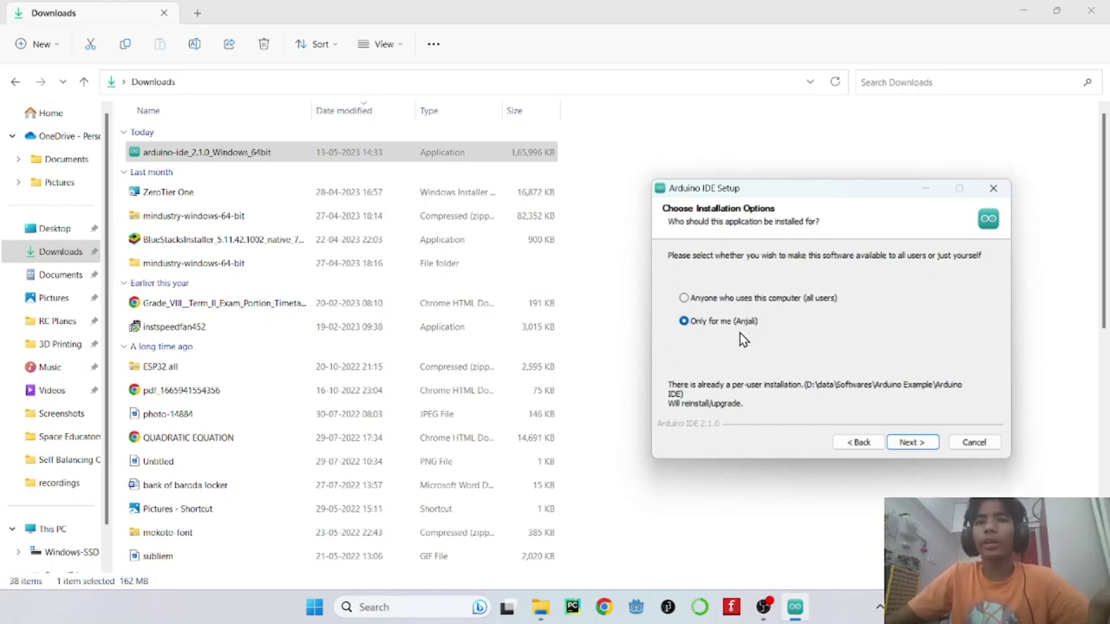
left_click(911, 443)
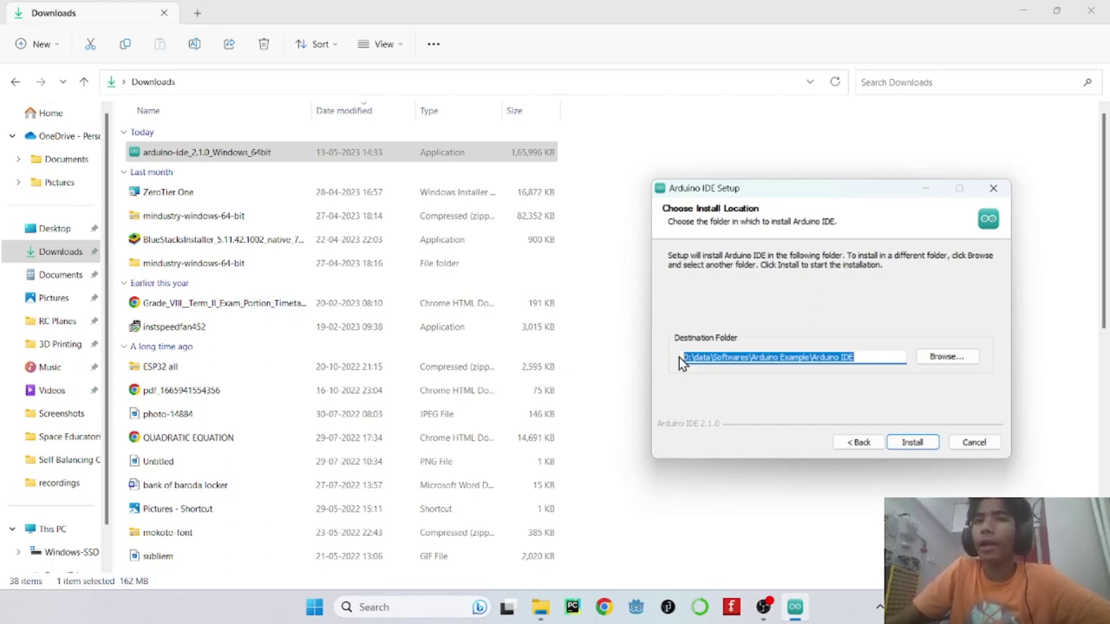
Set the destination folder to D:\data\Softwares\Arduino IDE Example and start the installation
left_click(948, 365)
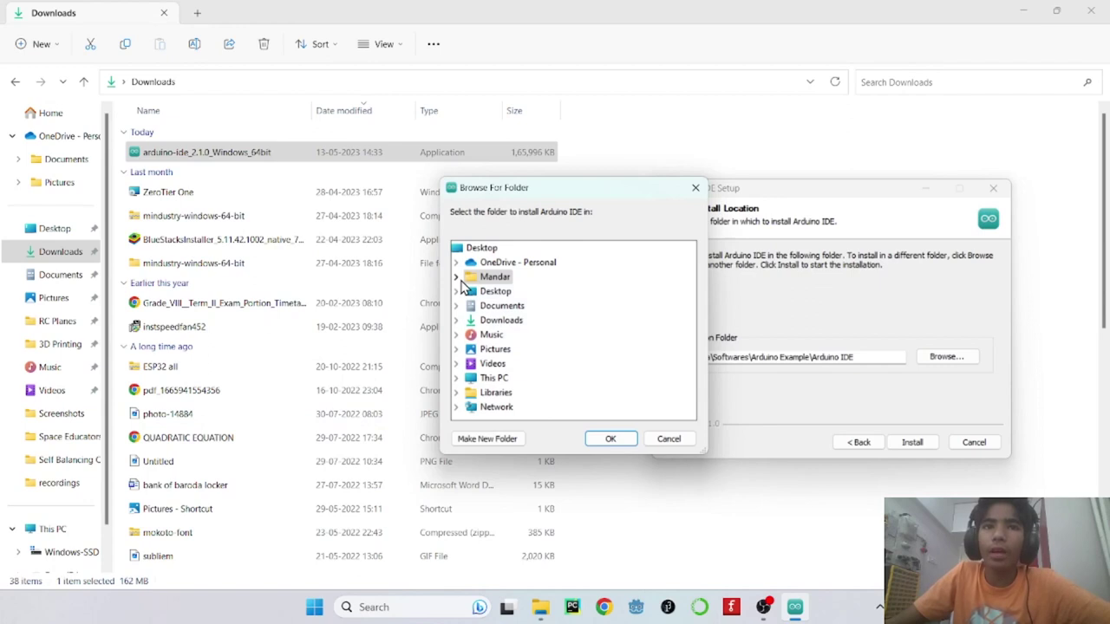
left_click(458, 380)
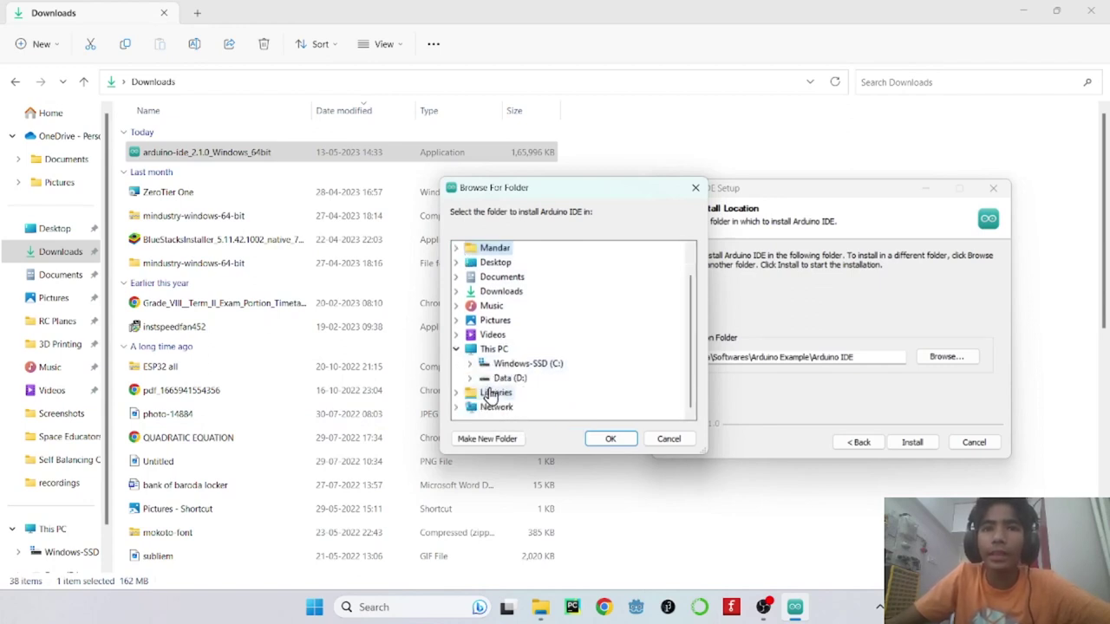
left_click(471, 382)
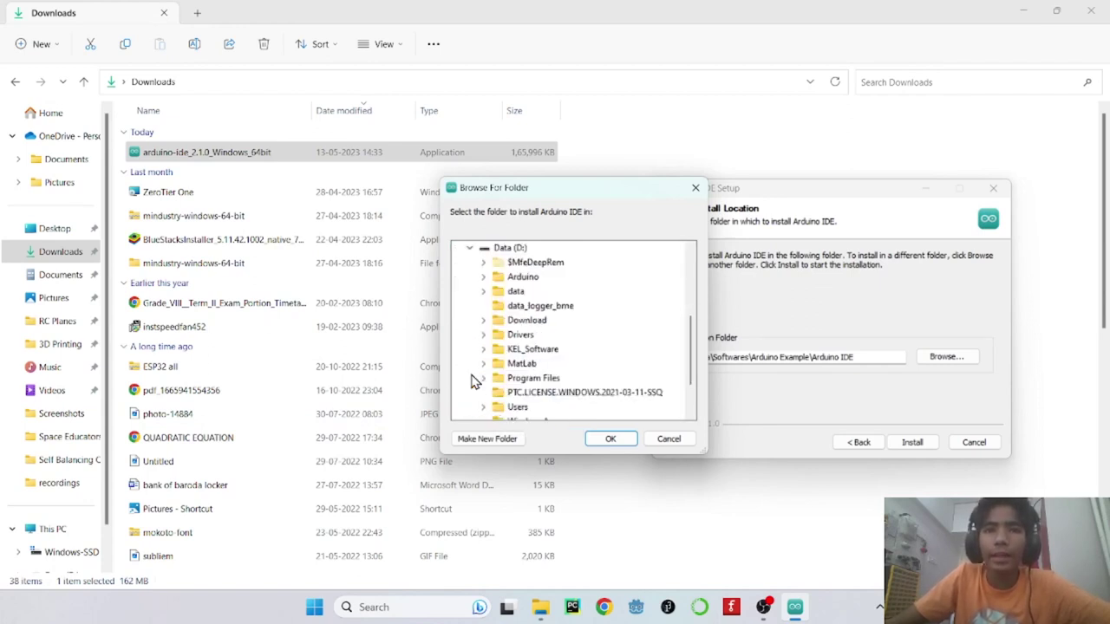
left_click(484, 292)
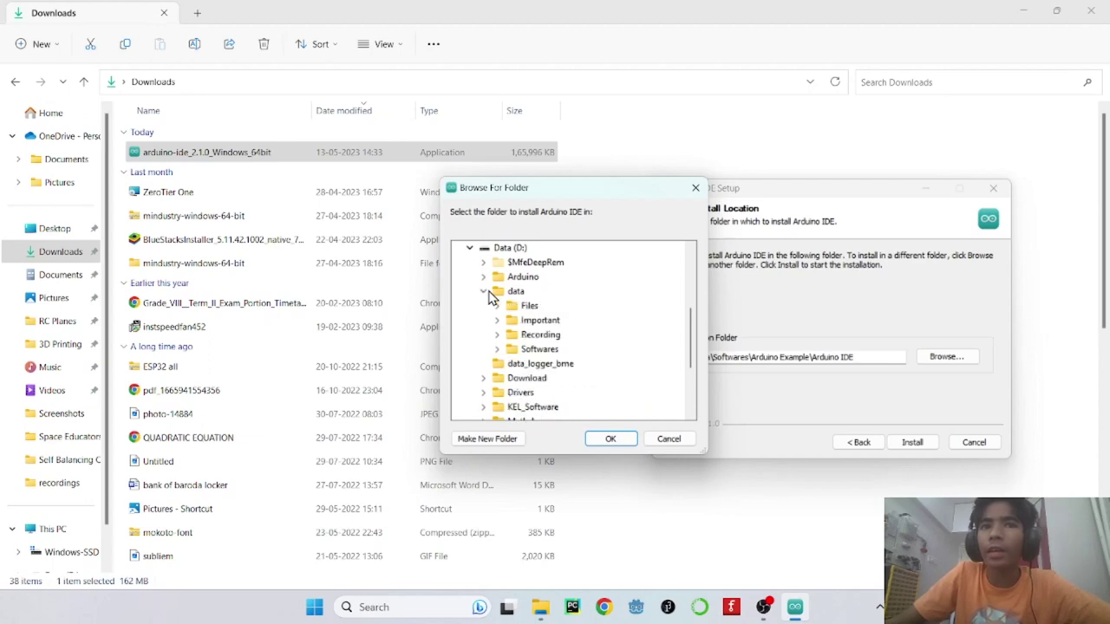
left_click(498, 350)
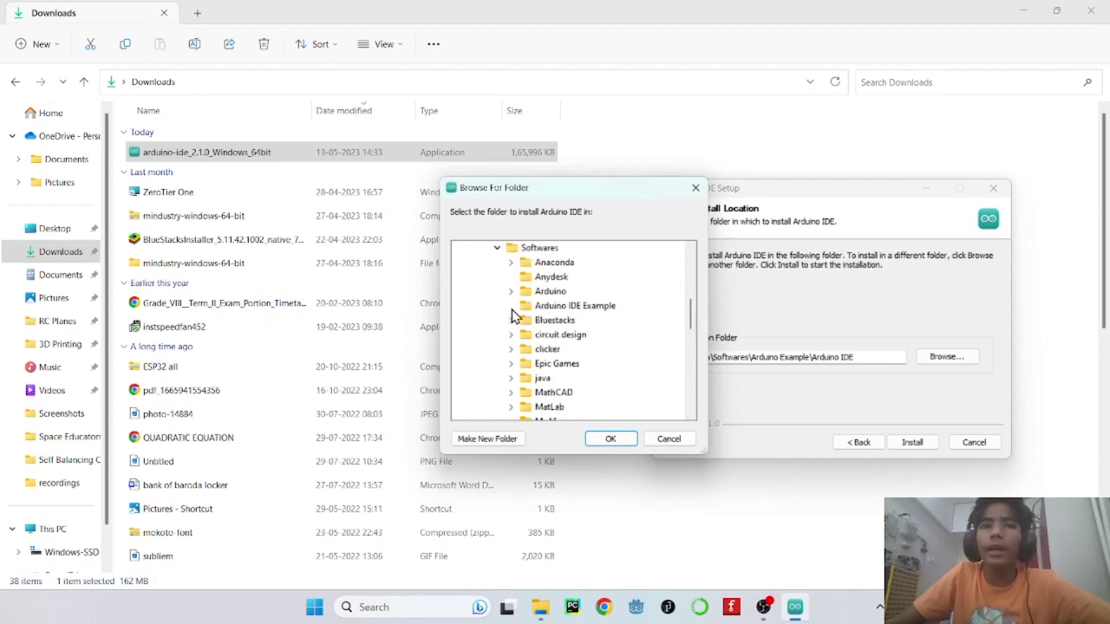
left_click(563, 306)
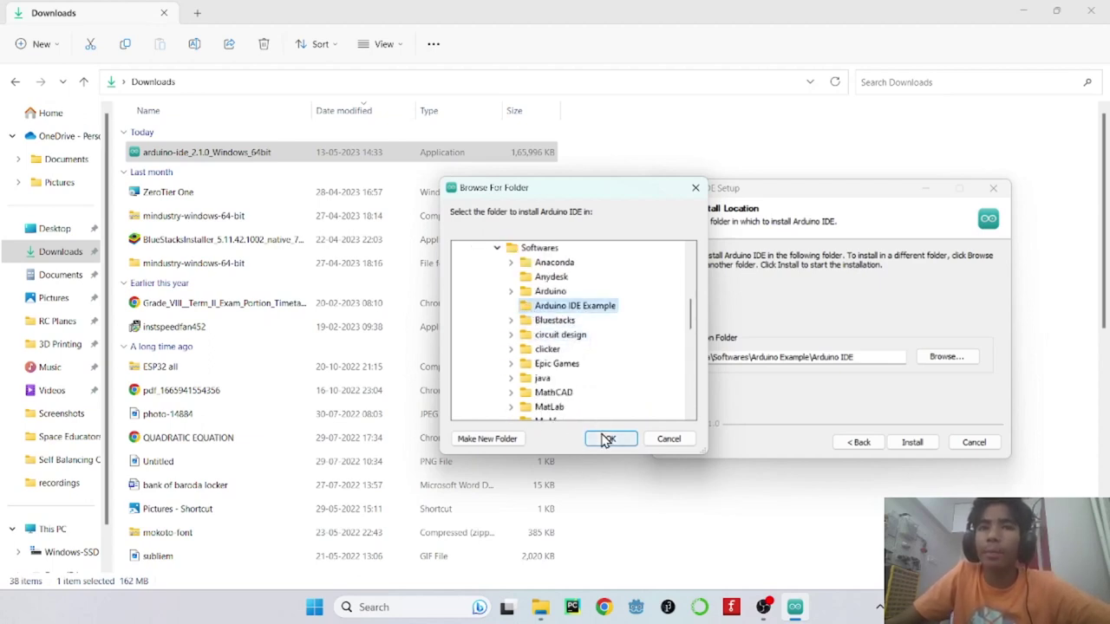
left_click(609, 440)
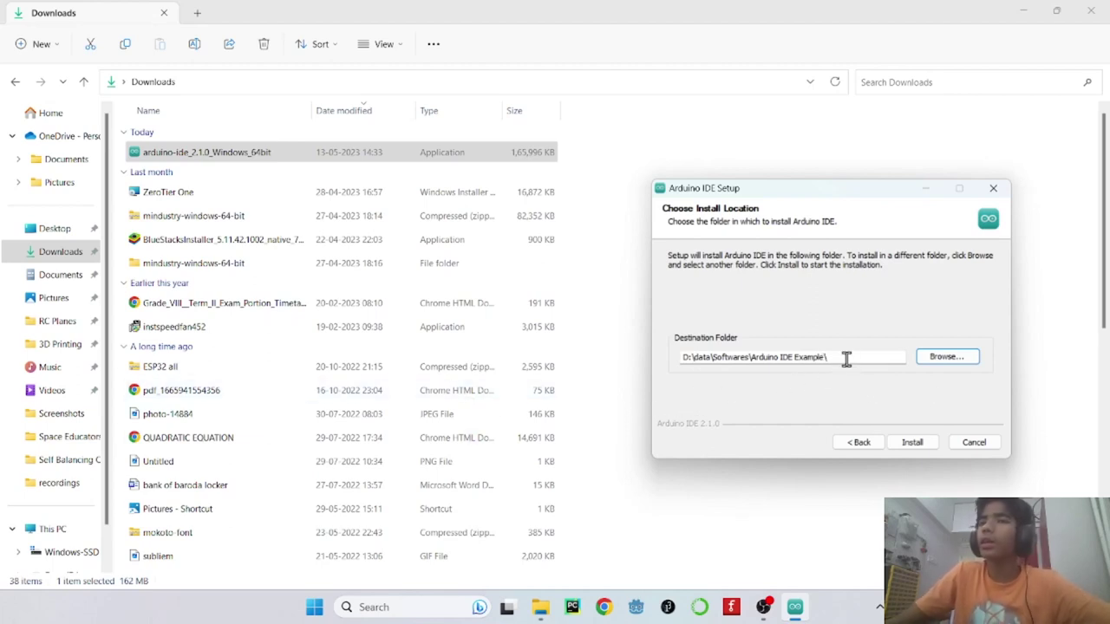
left_click(921, 447)
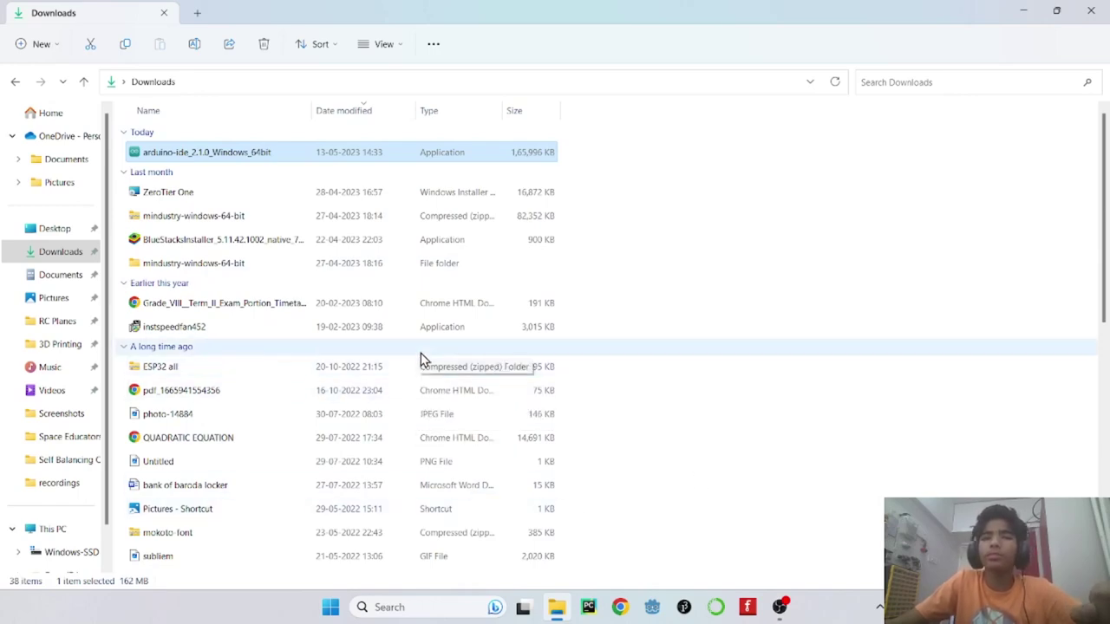
Close the File Explorer window showing the Downloads folder
left_click(556, 607)
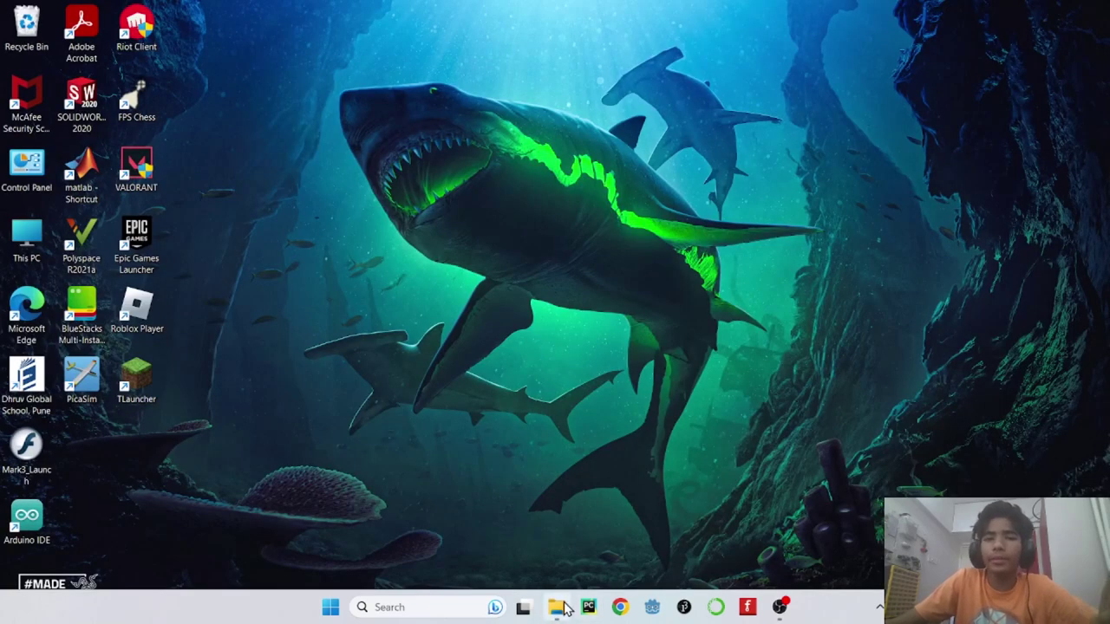
mouse_move(572, 598)
mouse_move(619, 499)
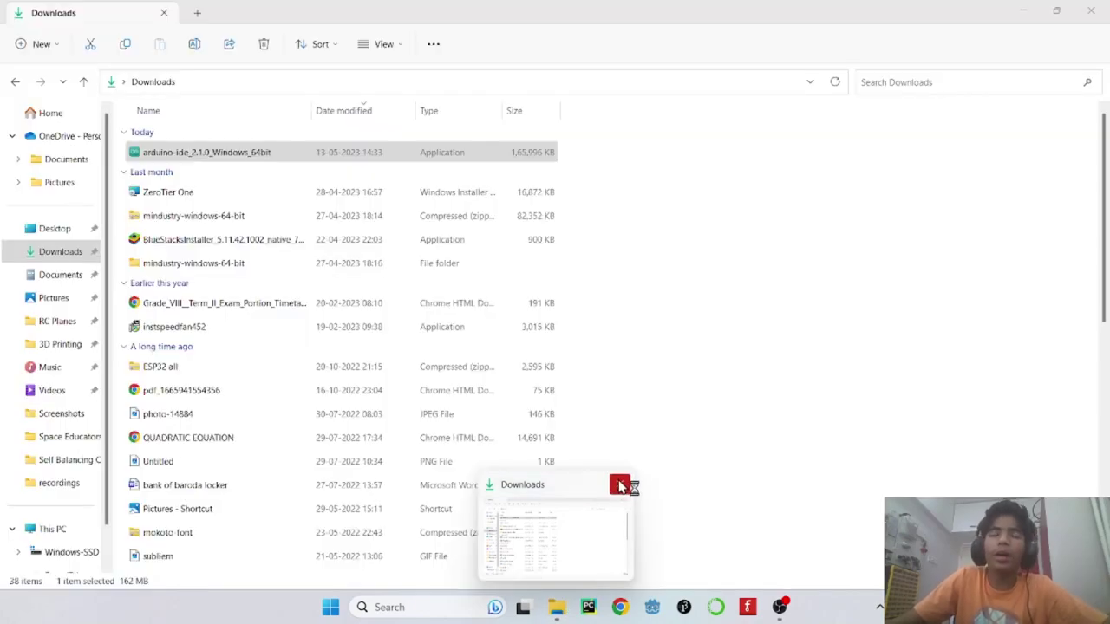
left_click(619, 486)
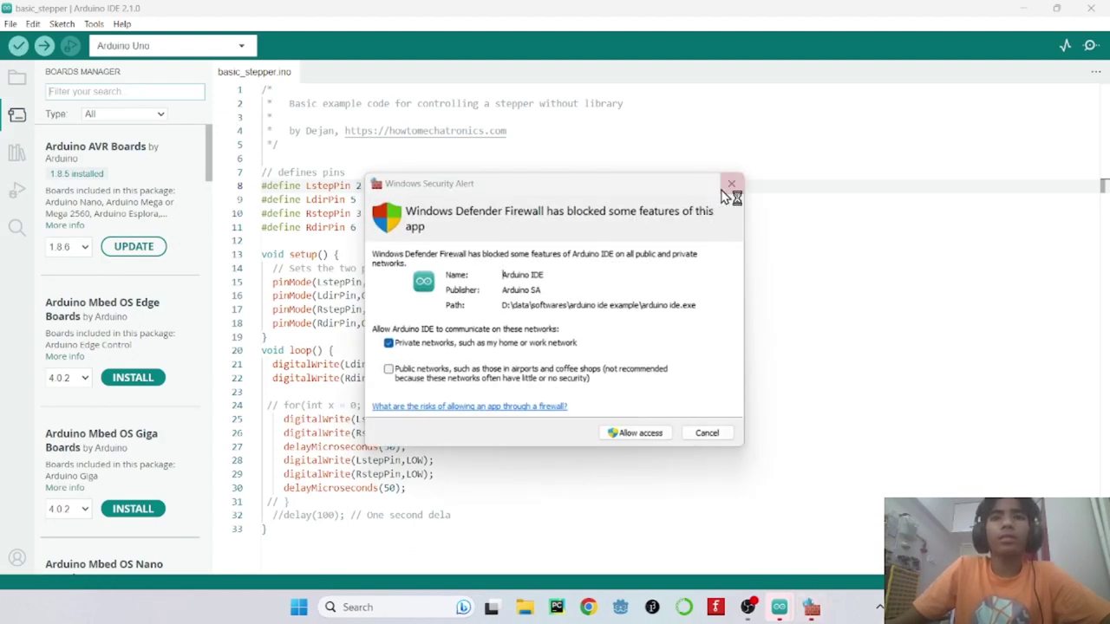
Allow Arduino IDE through the Windows Defender Firewall on private networks and create a new sketch
left_click(644, 435)
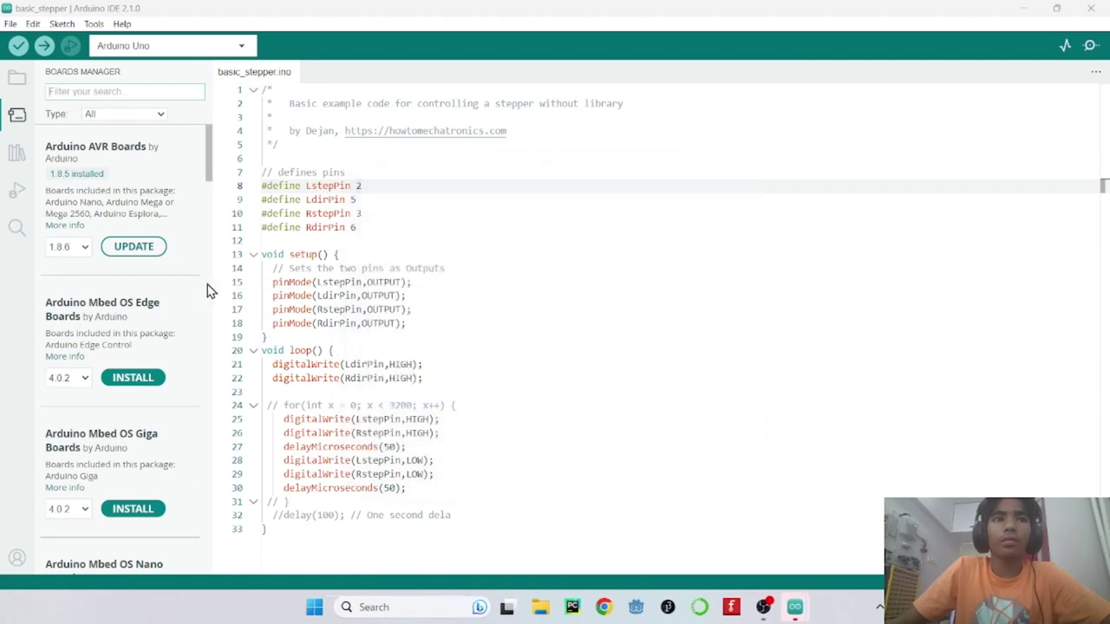
left_click(11, 24)
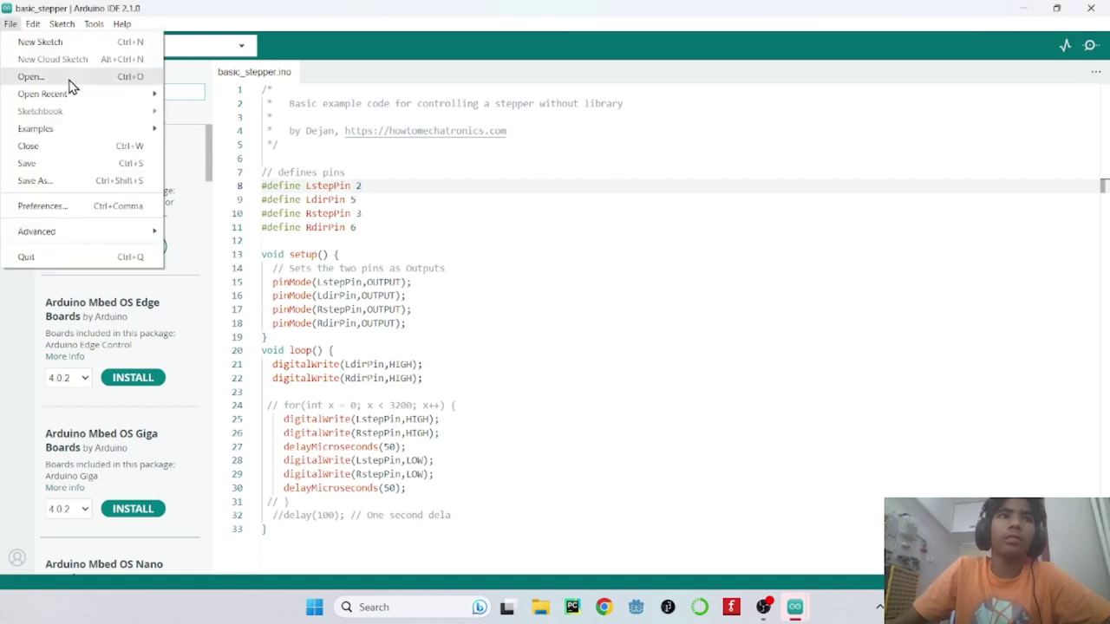
left_click(5, 321)
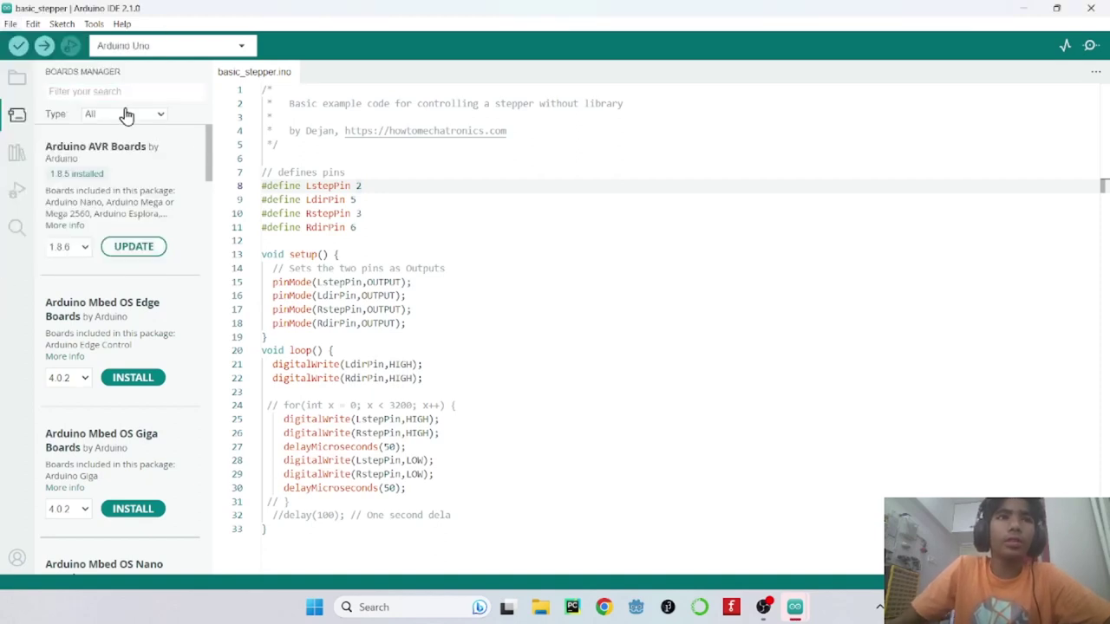
left_click(11, 24)
left_click(23, 41)
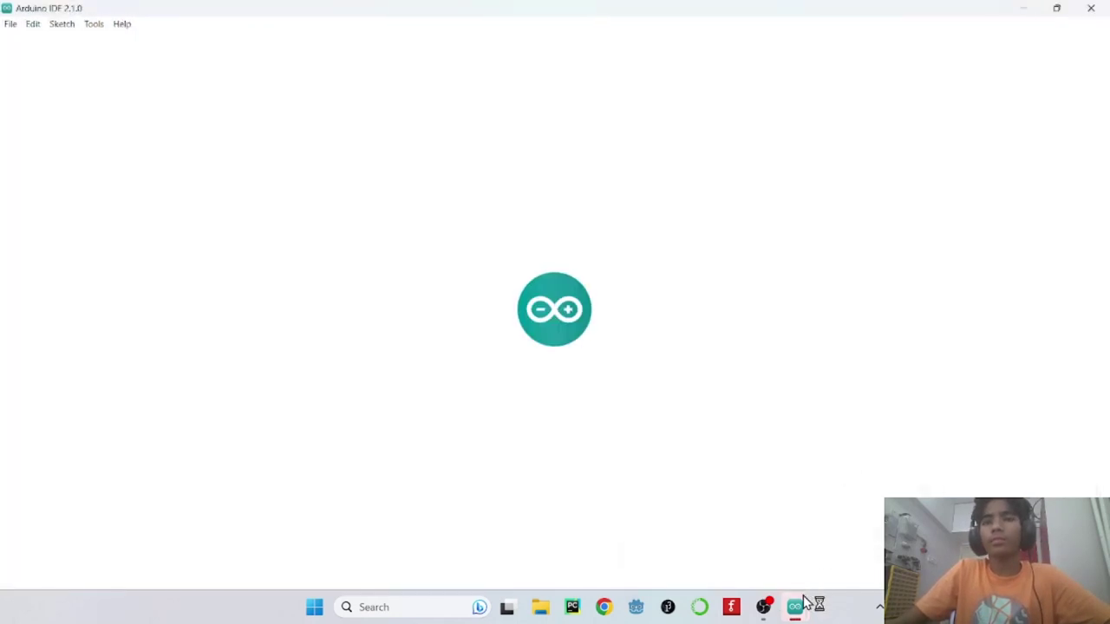
Close the Mini-Satellite_Logger sketch window and maximize the new sketch's window
mouse_move(798, 610)
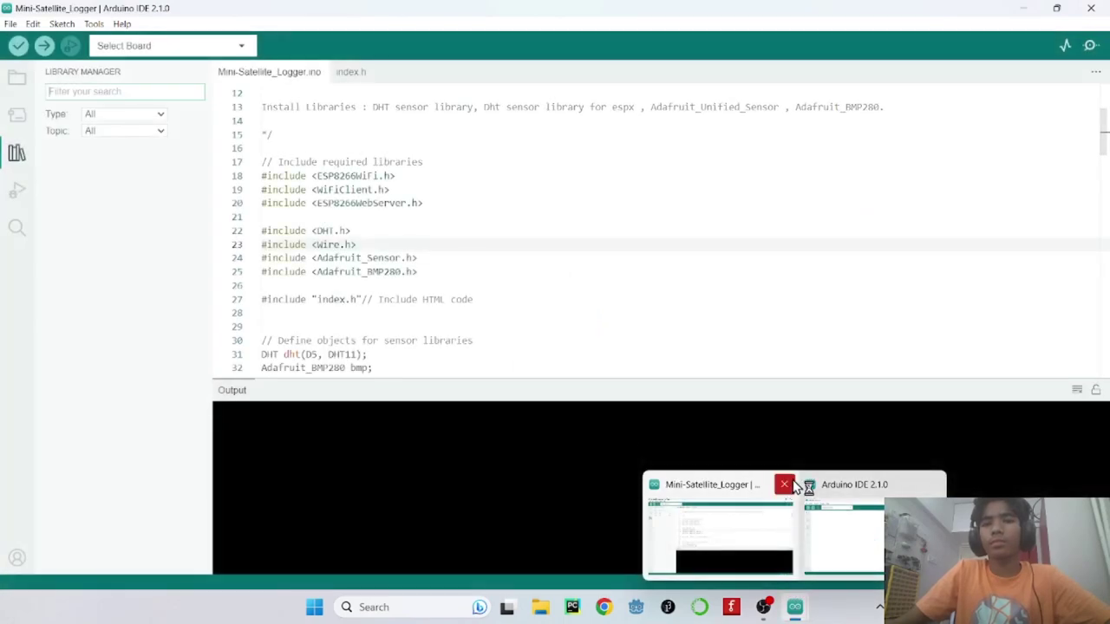
left_click(786, 484)
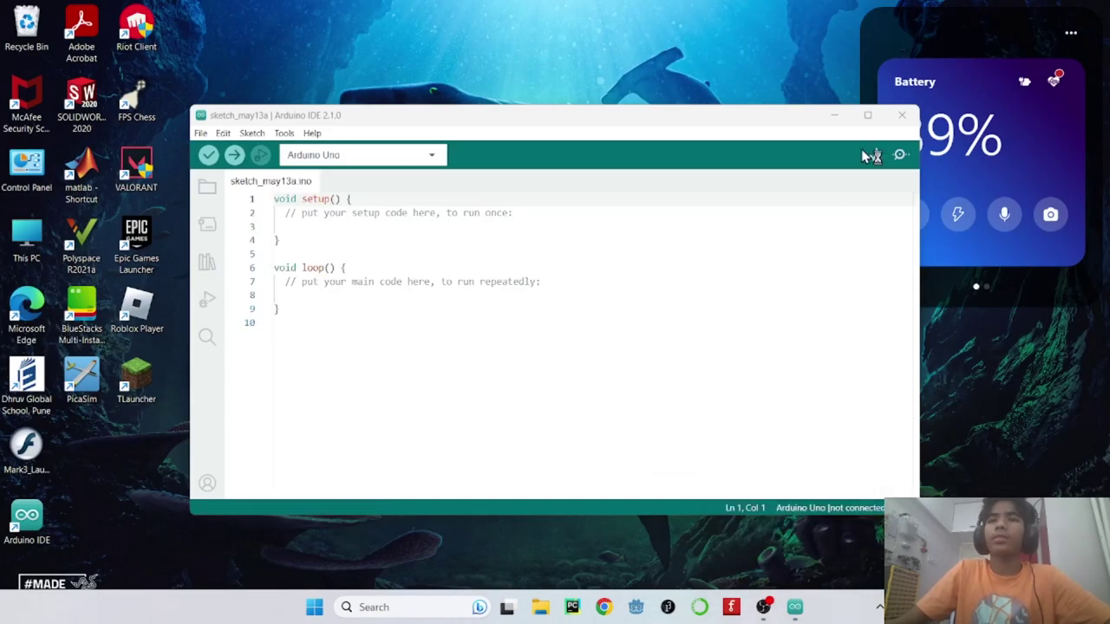
left_click(867, 116)
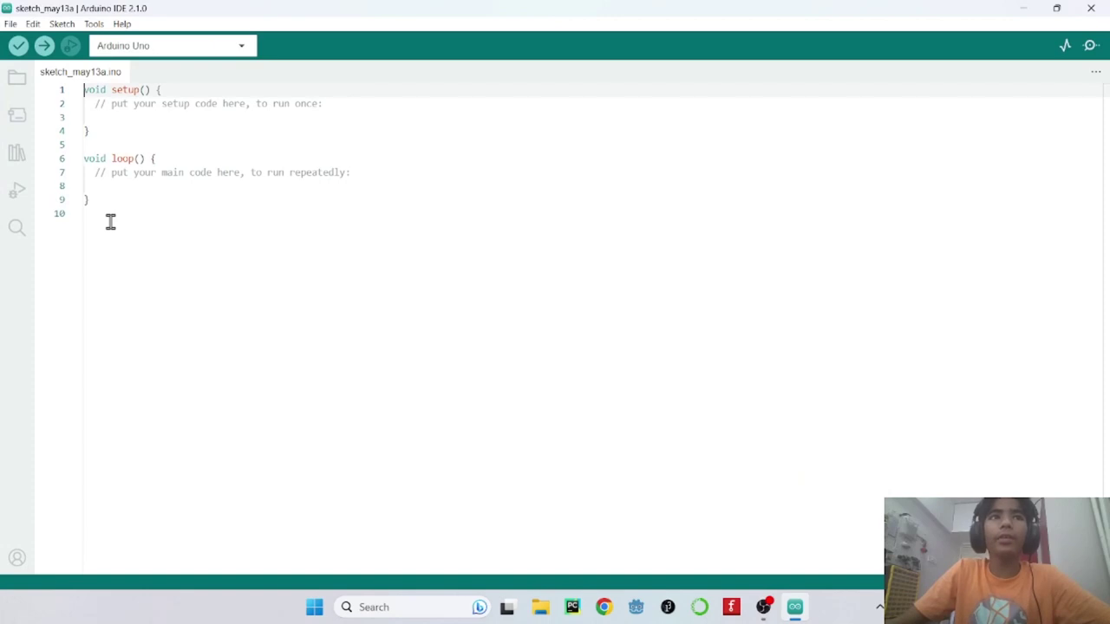
left_click_drag(101, 218, 46, 91)
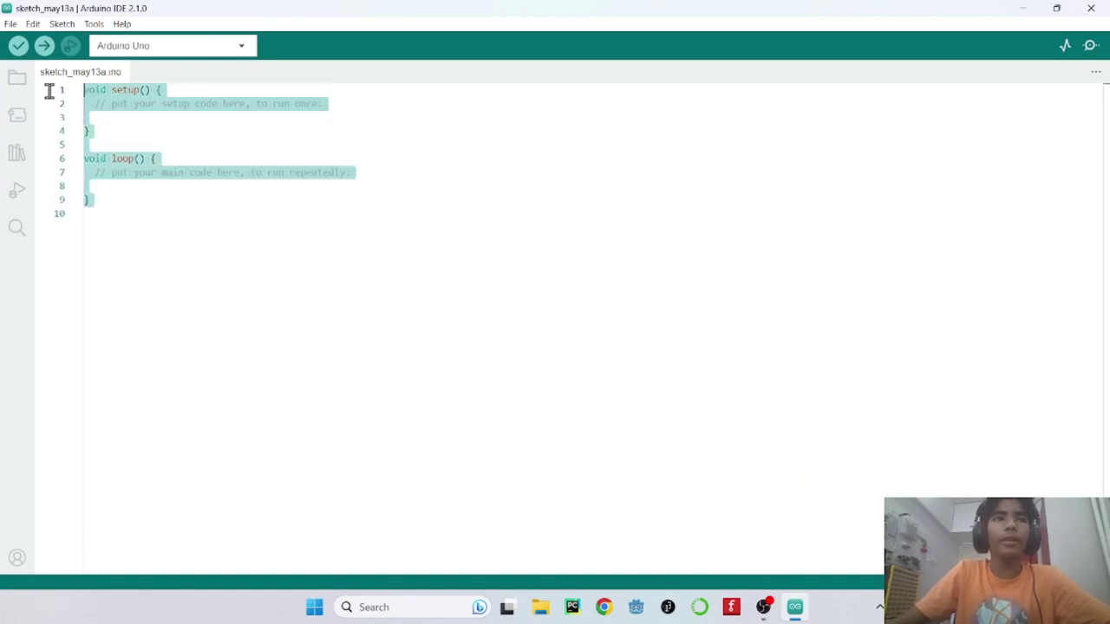
left_click(155, 133)
left_click(140, 117)
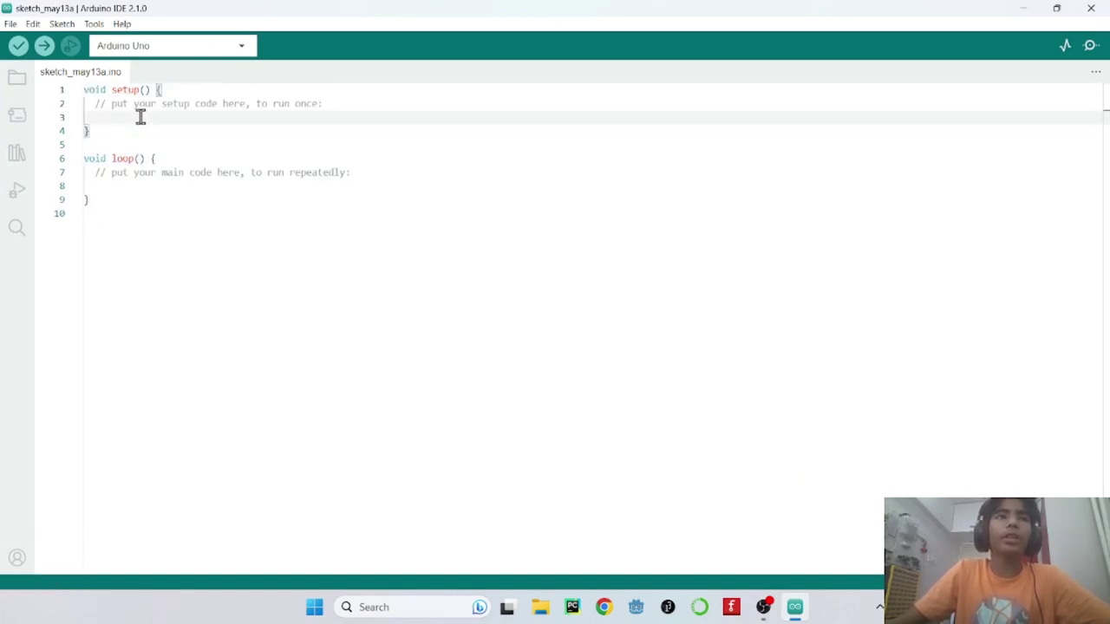
left_click(85, 89)
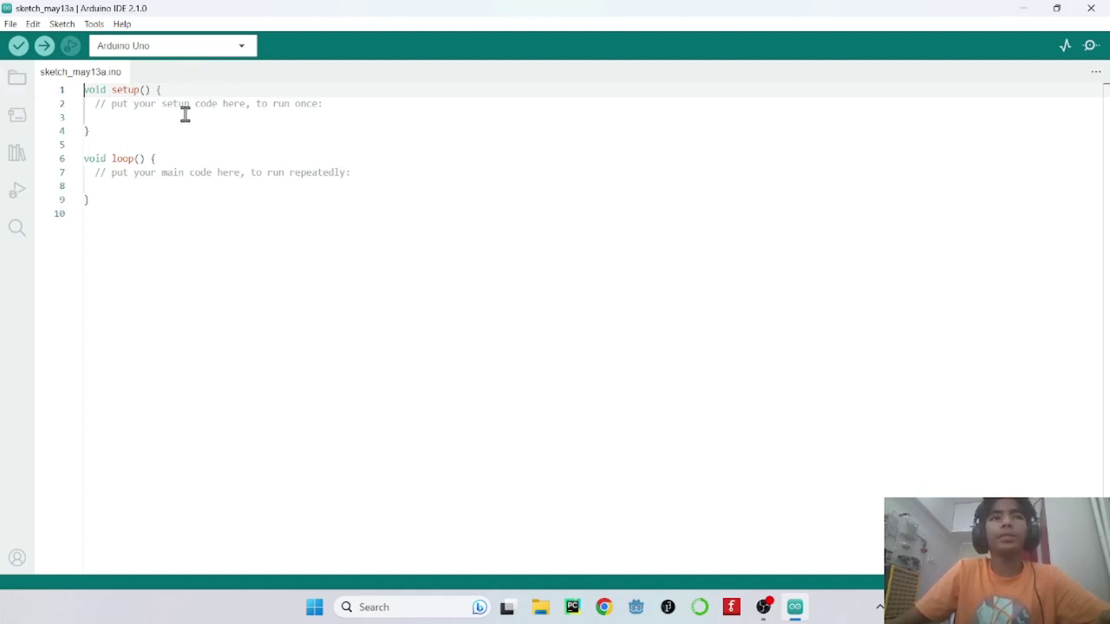
mouse_move(131, 93)
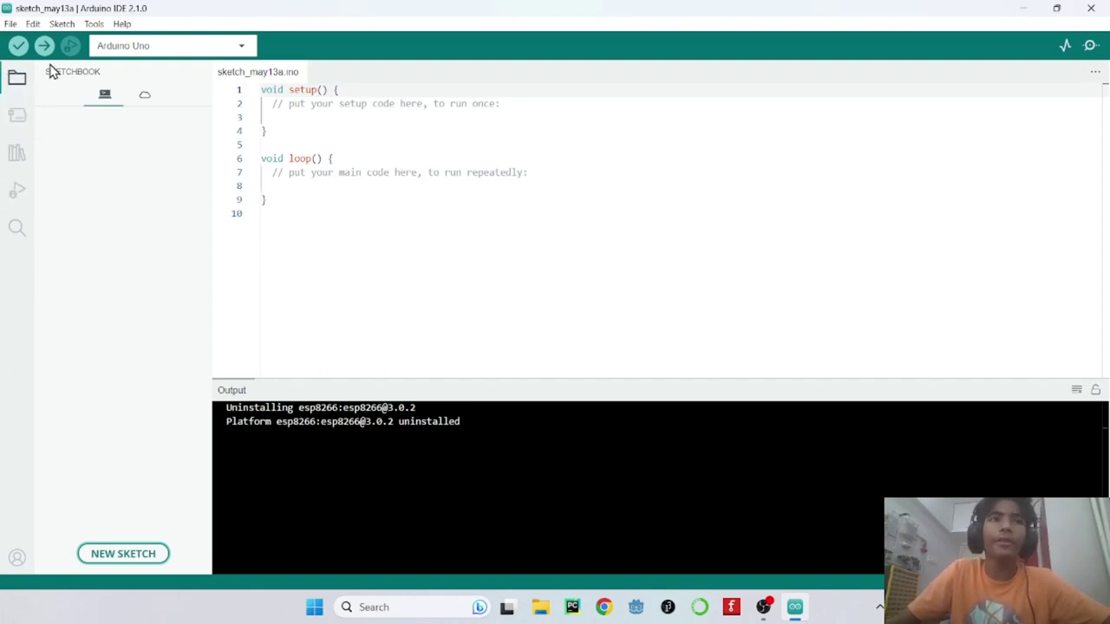
Search the Boards Manager for esp8266
left_click(15, 129)
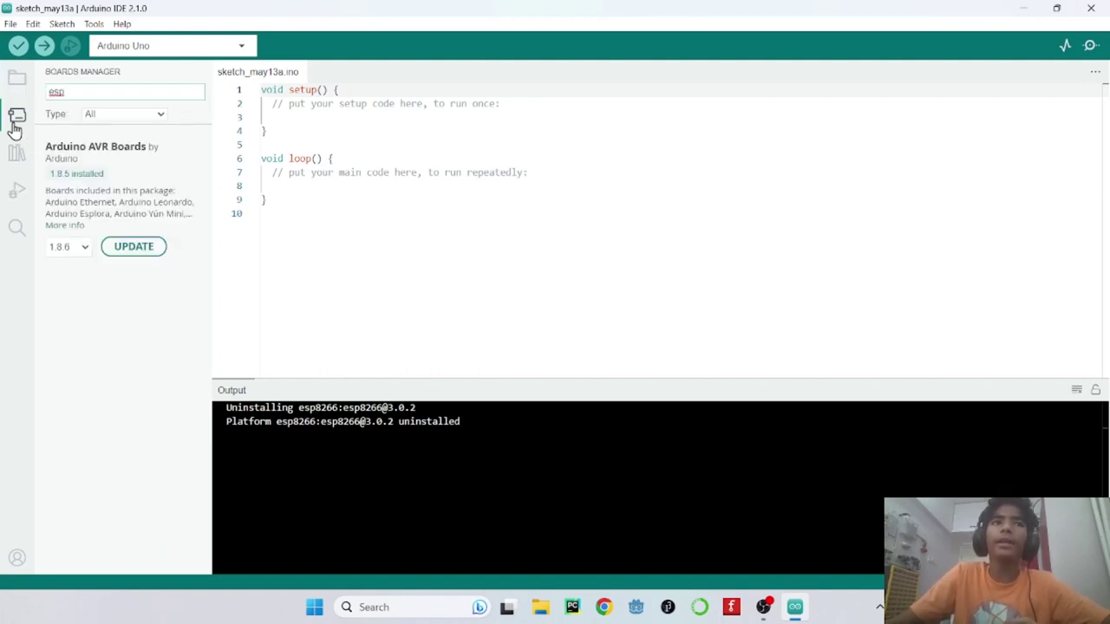
left_click(65, 91)
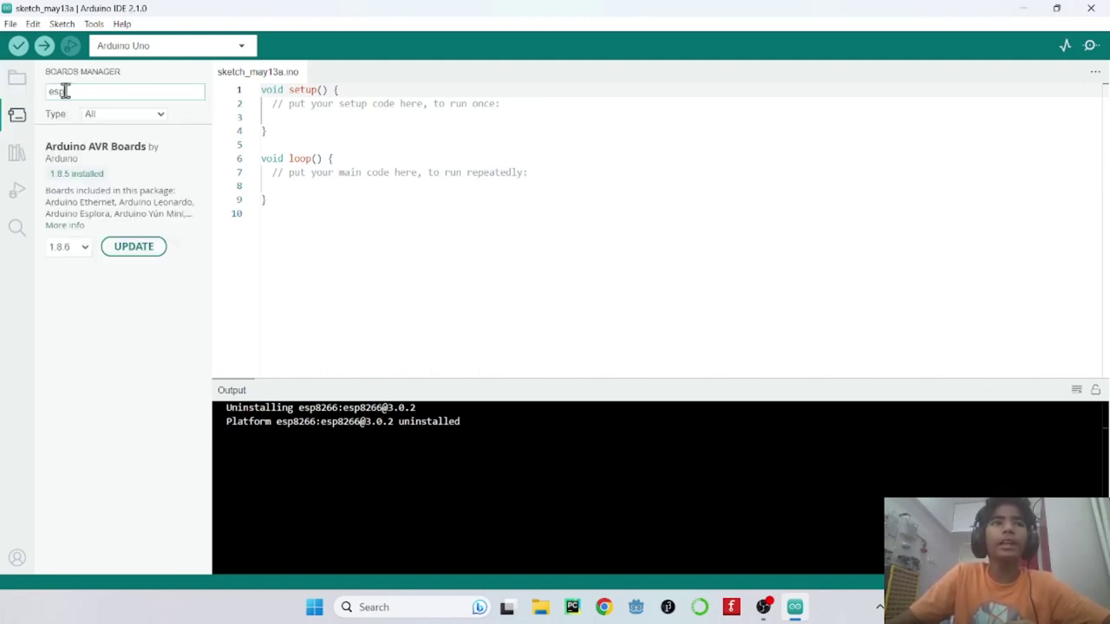
double_click(57, 92)
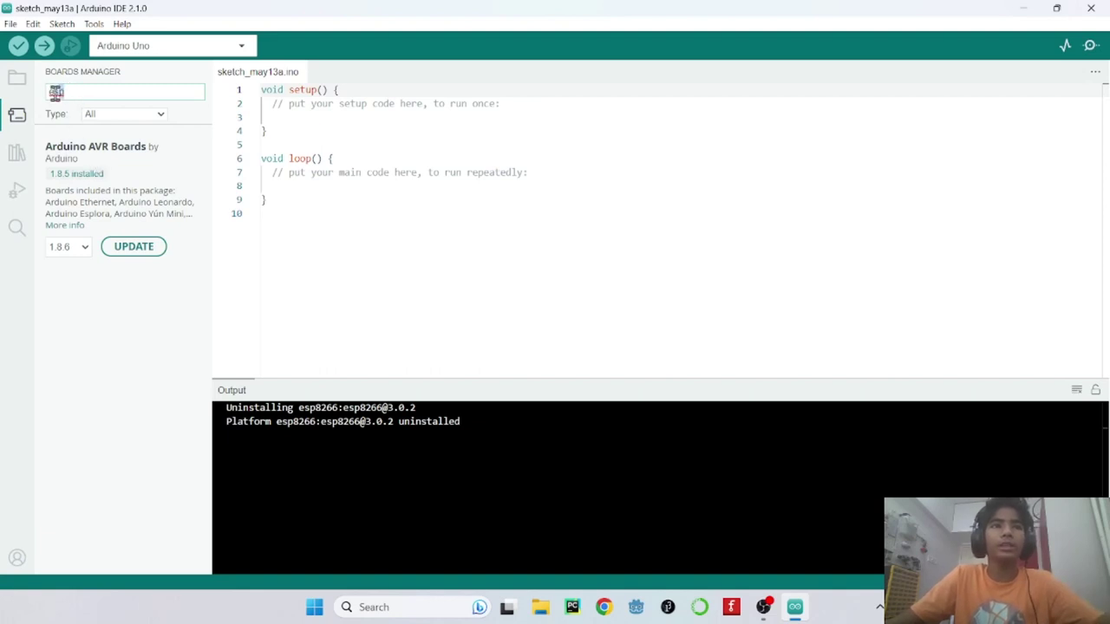
key("BackSpace")
type("esp8")
type("266")
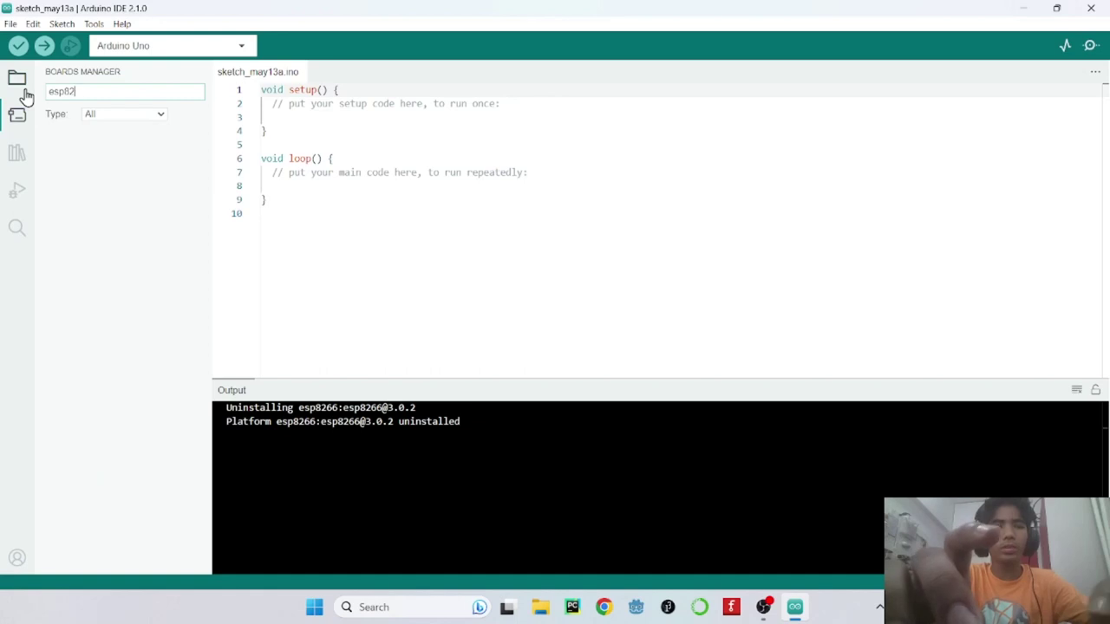
left_click(106, 165)
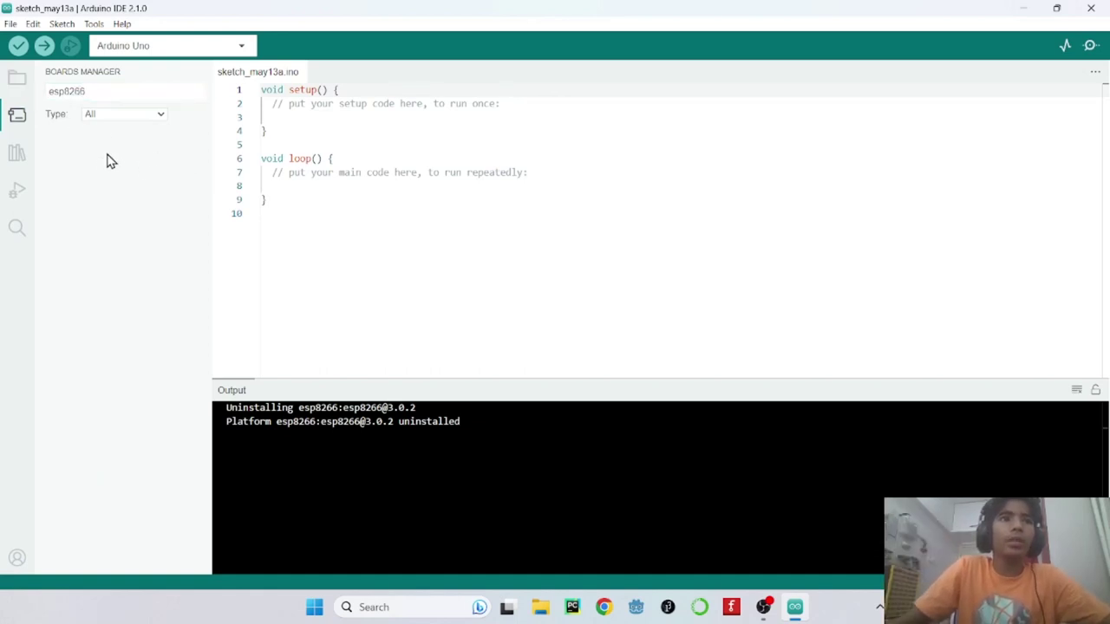
Clear the esp8266 search text from the Boards Manager
left_click(95, 90)
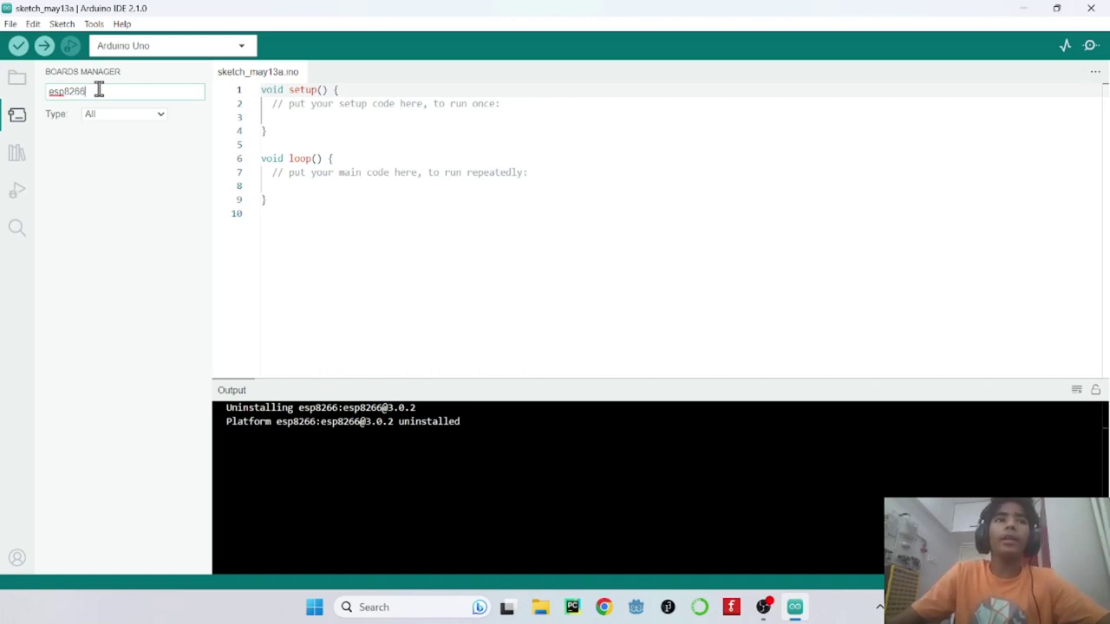
left_click(142, 193)
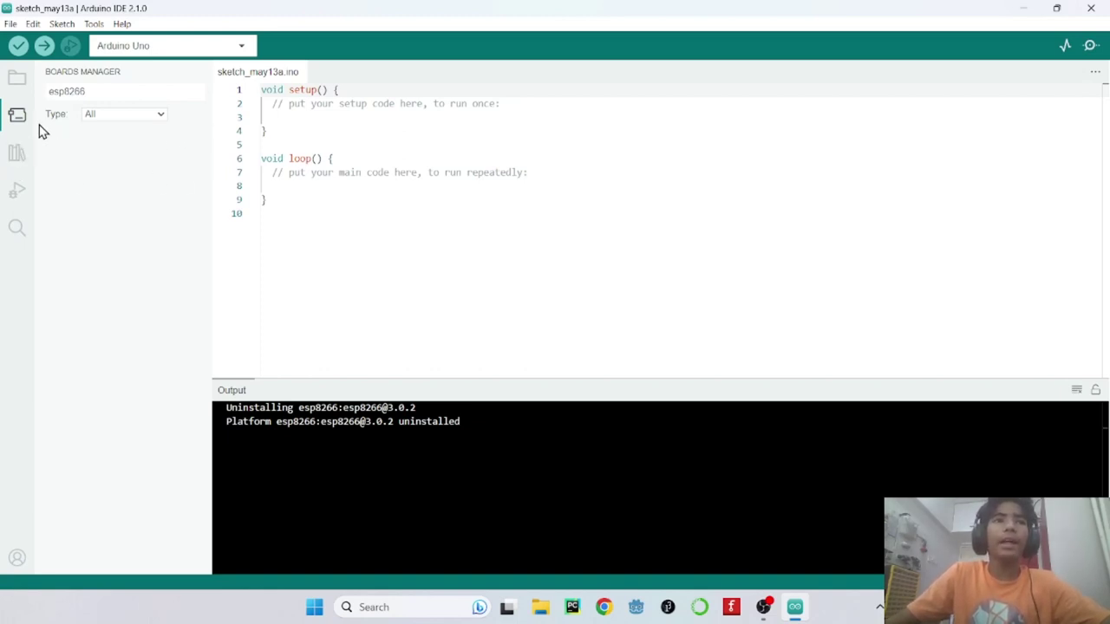
left_click_drag(90, 95, 25, 99)
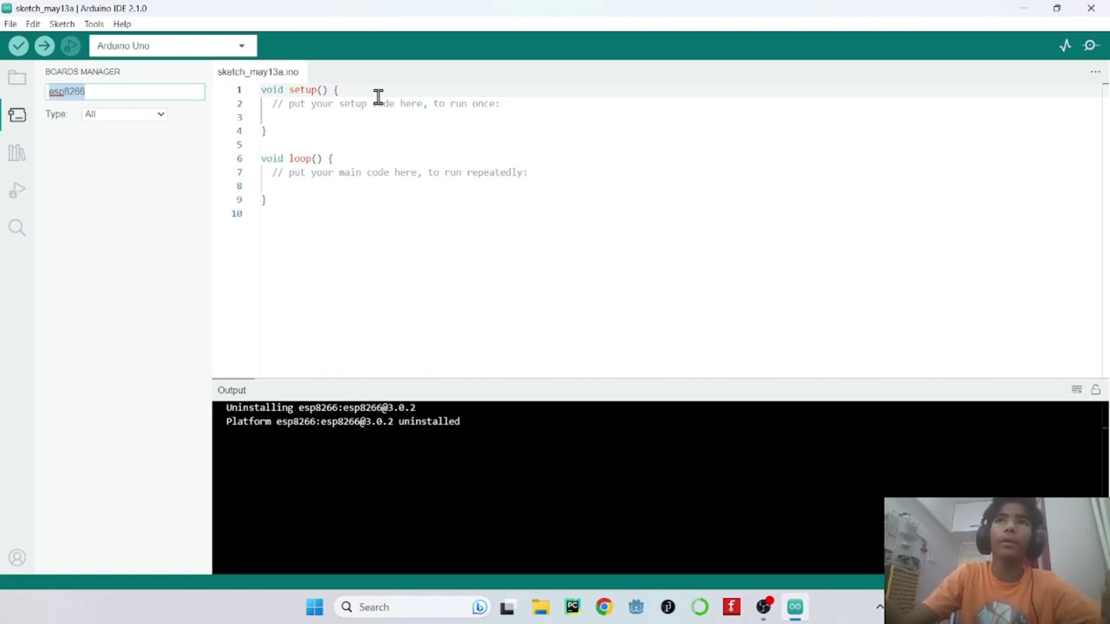
key("BackSpace")
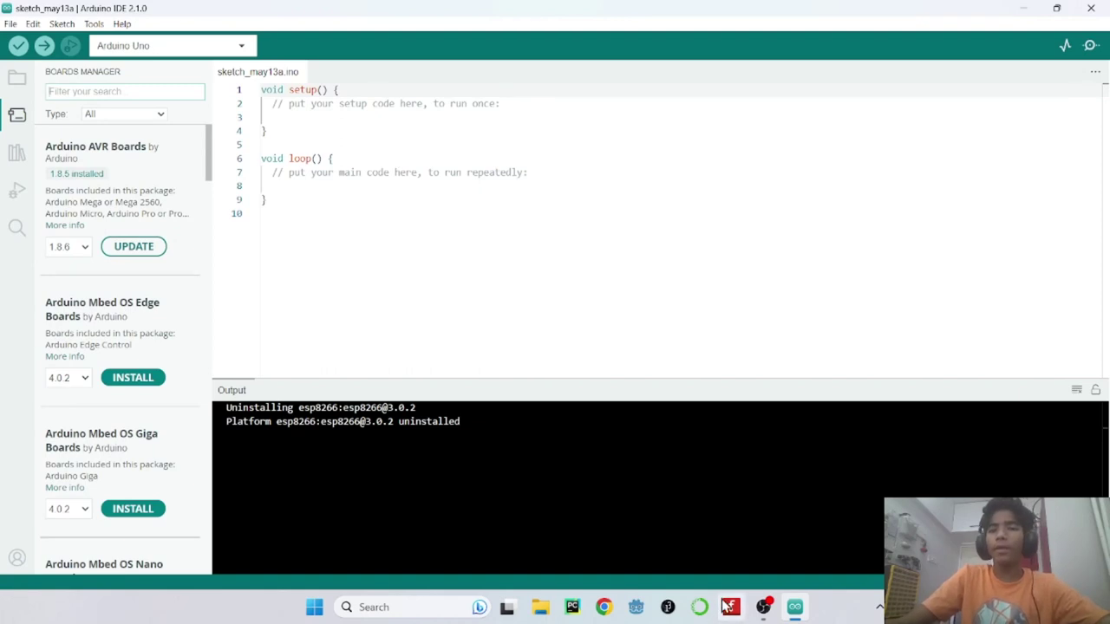
Switch to Chrome, open a new tab, and close all the other tabs
left_click(604, 607)
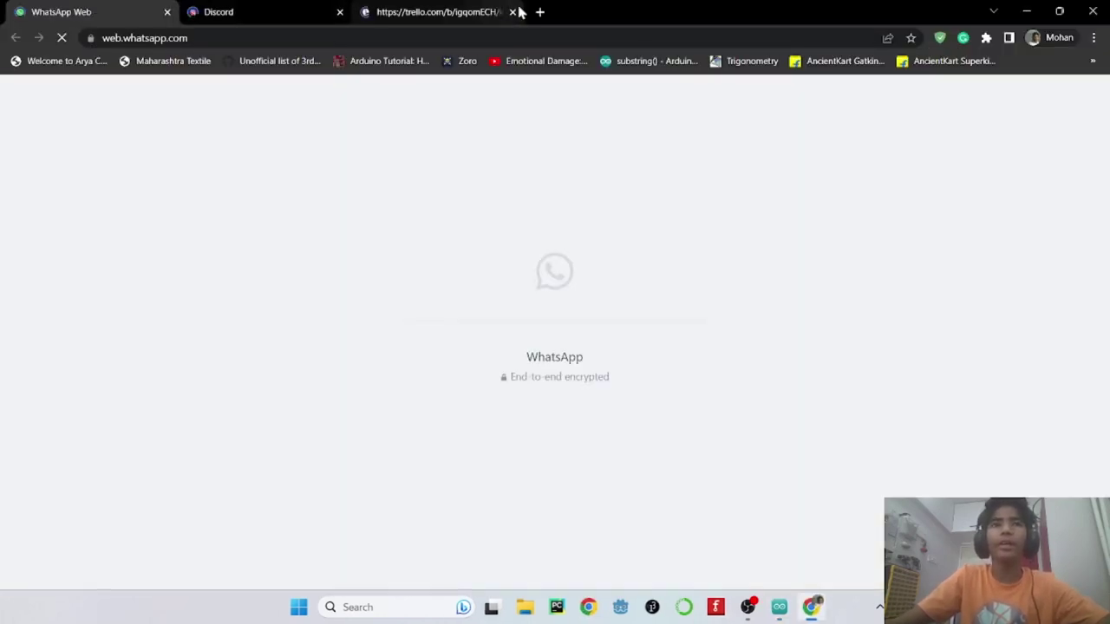
left_click(541, 12)
right_click(607, 12)
left_click(644, 185)
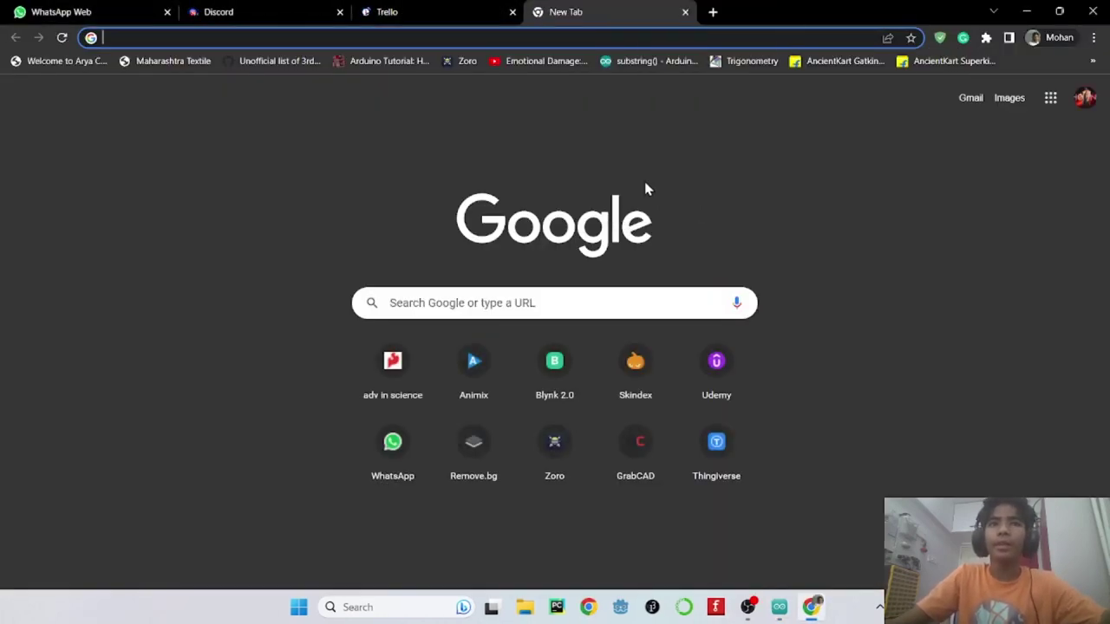
Open the bookmarked unofficial list of 3rd party boards support URLs and locate the ESP8266 Community entry
left_click(276, 60)
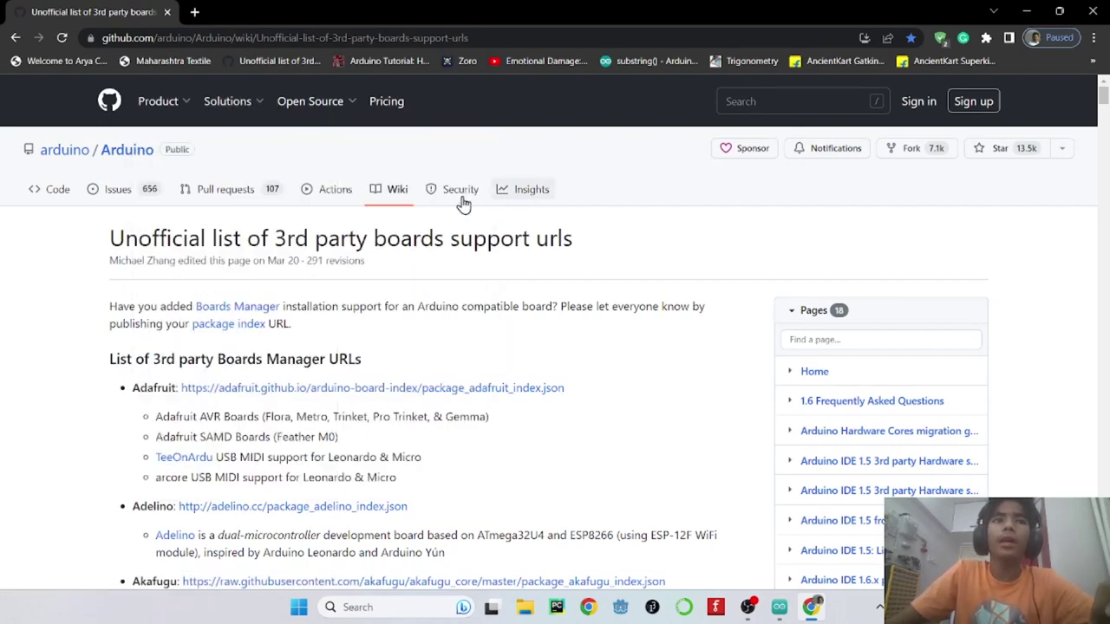
scroll(497, 196, "down", 2)
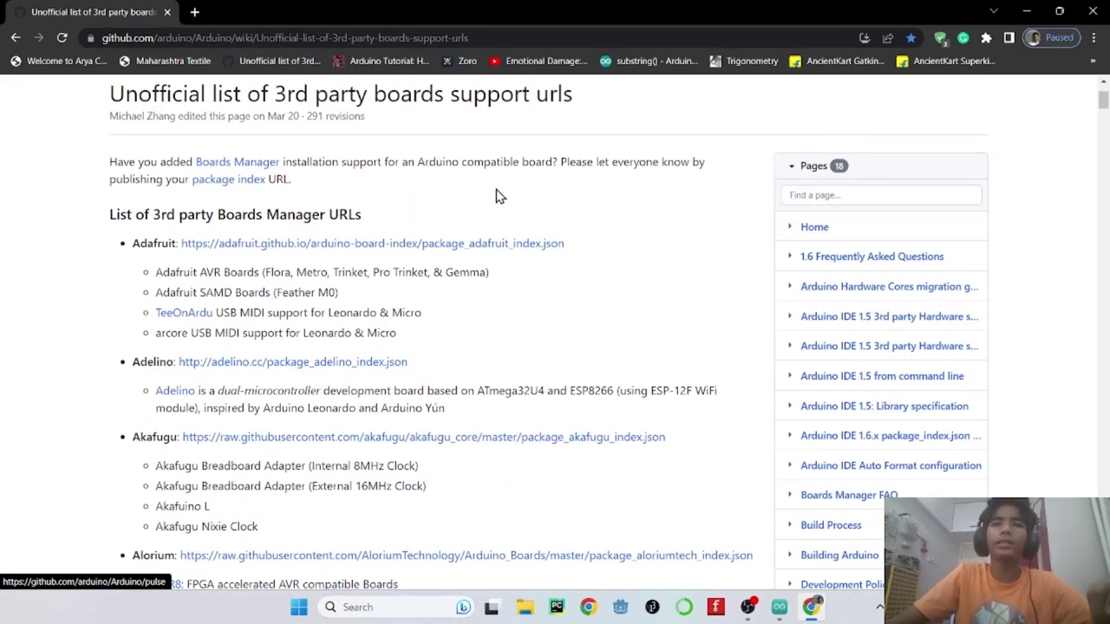
scroll(496, 196, "down", 4)
scroll(491, 219, "down", 2)
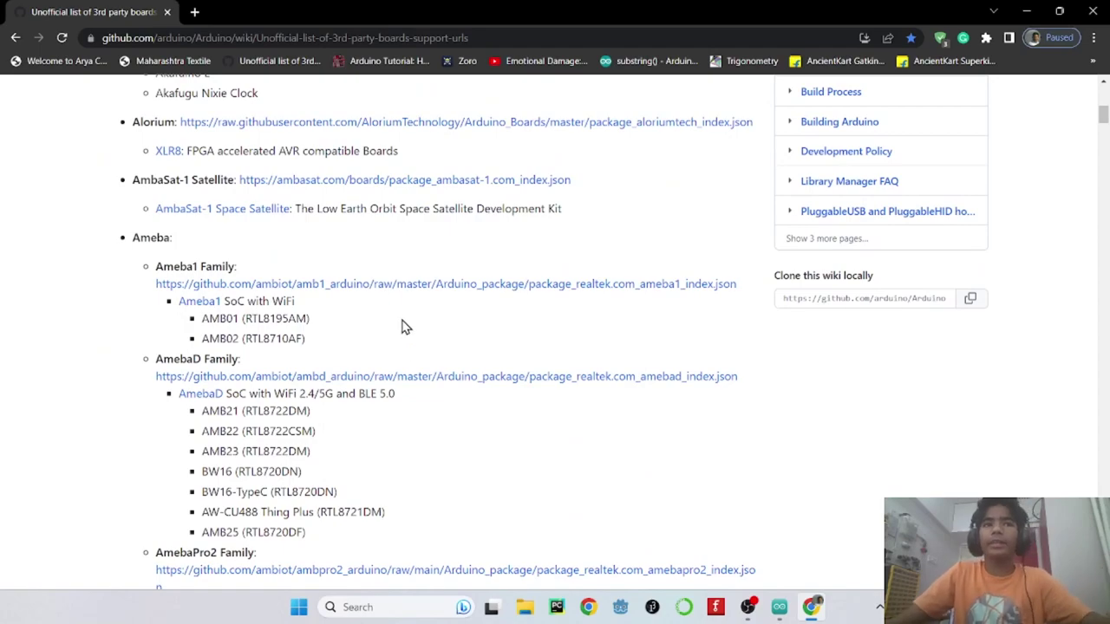
scroll(251, 271, "down", 7)
scroll(242, 274, "down", 20)
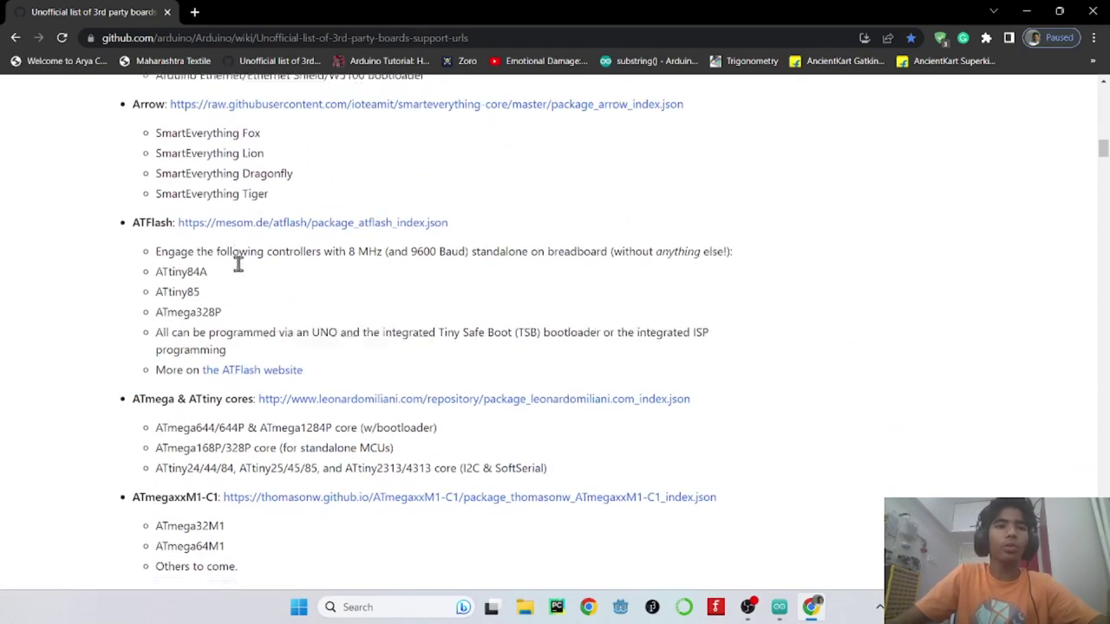
scroll(243, 274, "down", 20)
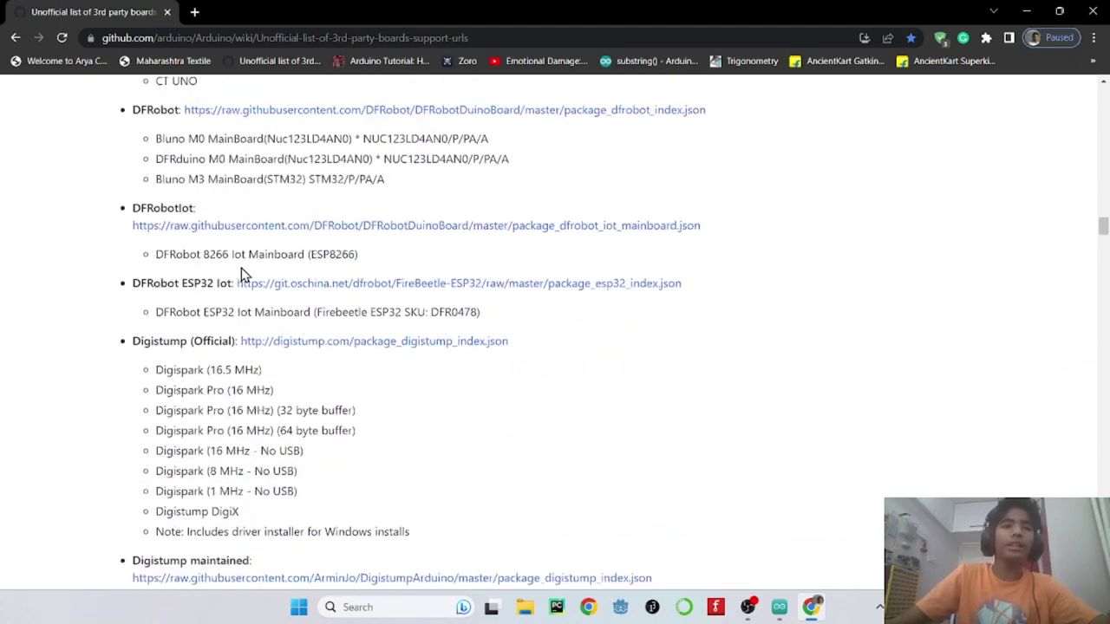
scroll(241, 263, "down", 5)
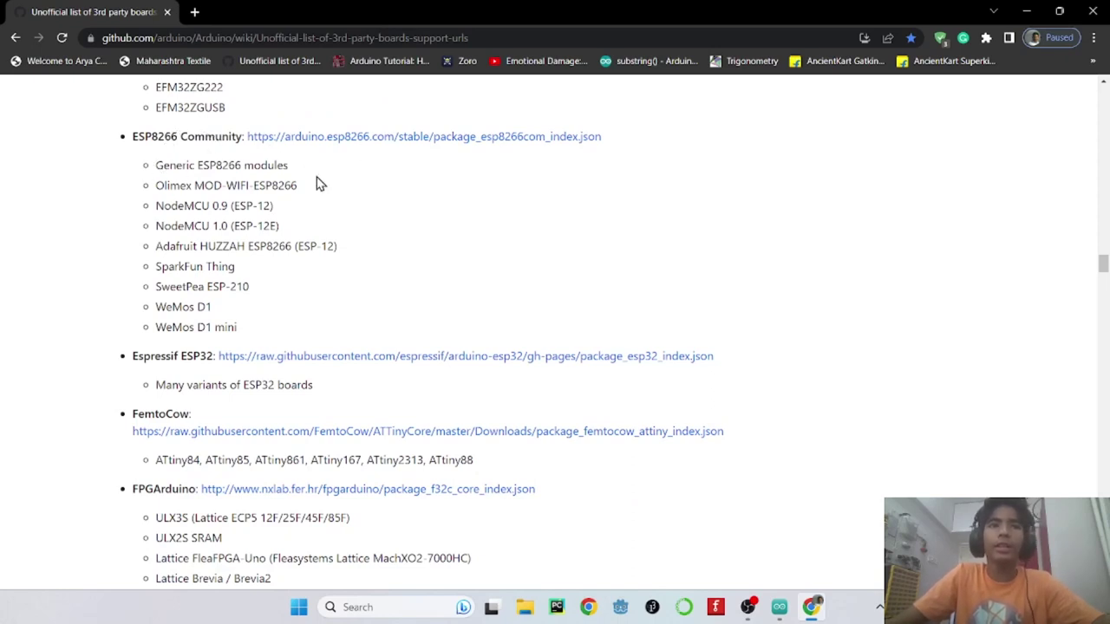
Examine the NodeMCU 0.9 board listed under the ESP8266 Community entry
left_click_drag(155, 205, 210, 199)
left_click(209, 201)
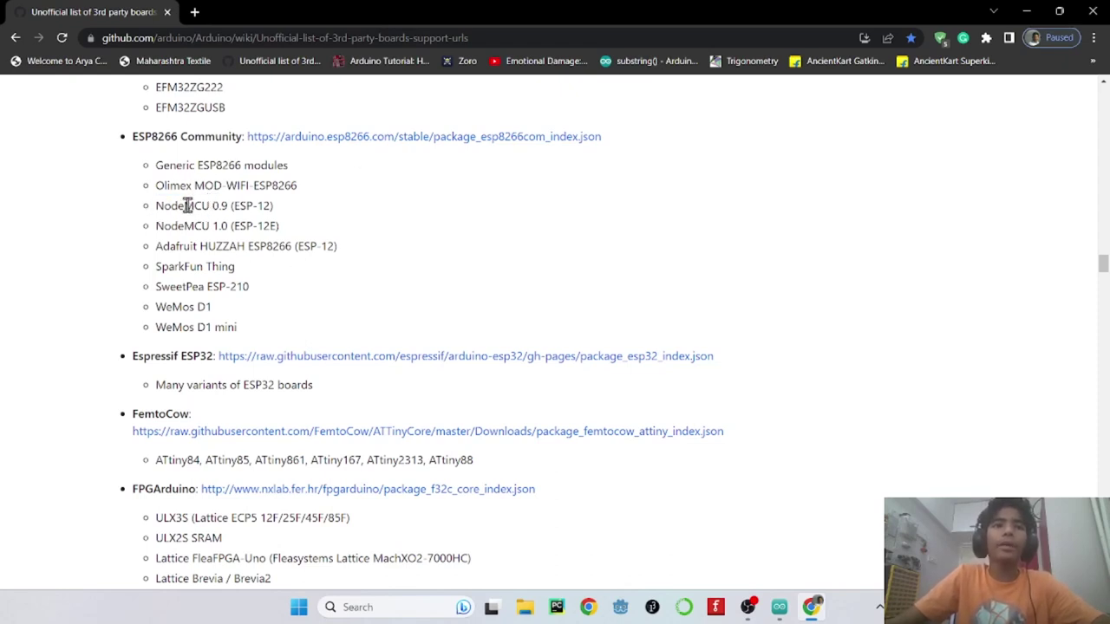
left_click_drag(156, 203, 234, 211)
left_click(232, 210)
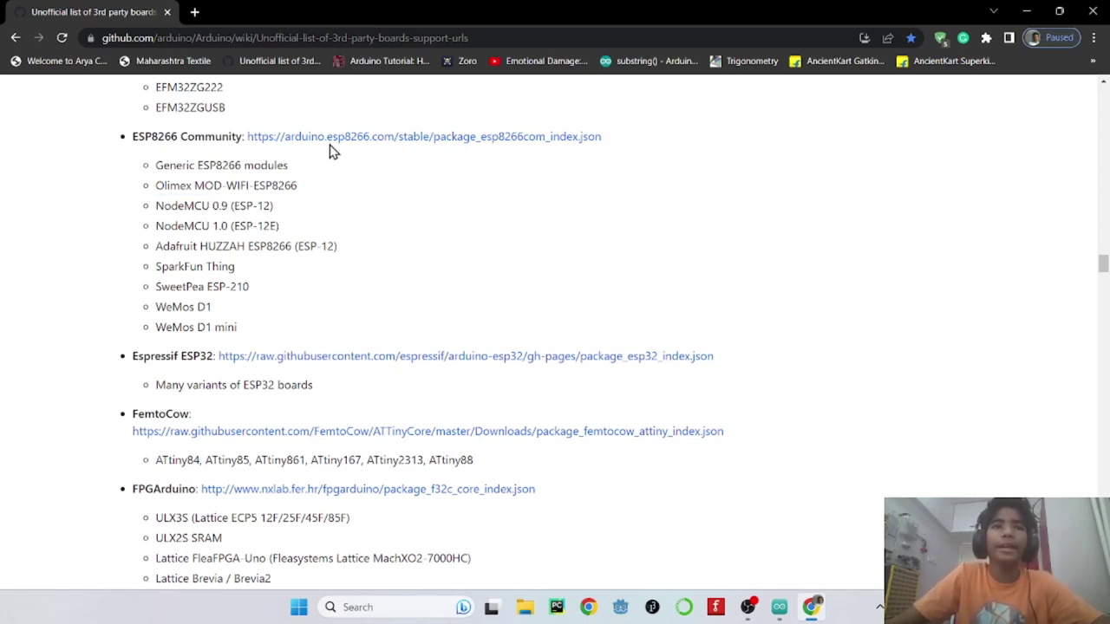
left_click_drag(245, 136, 630, 142)
key("ctrl+c")
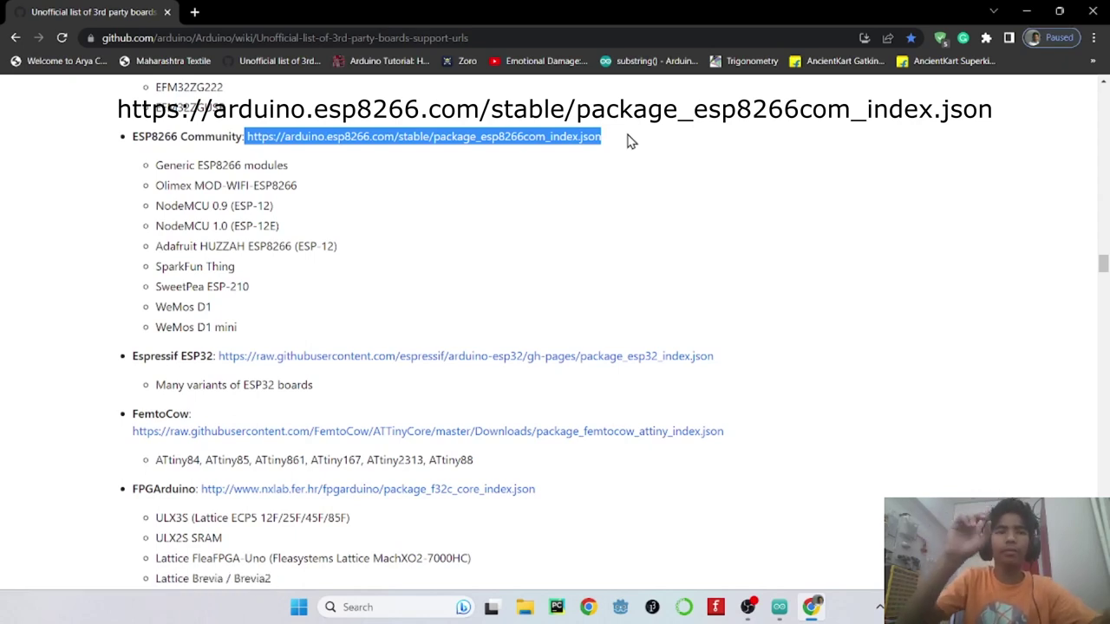
left_click(779, 606)
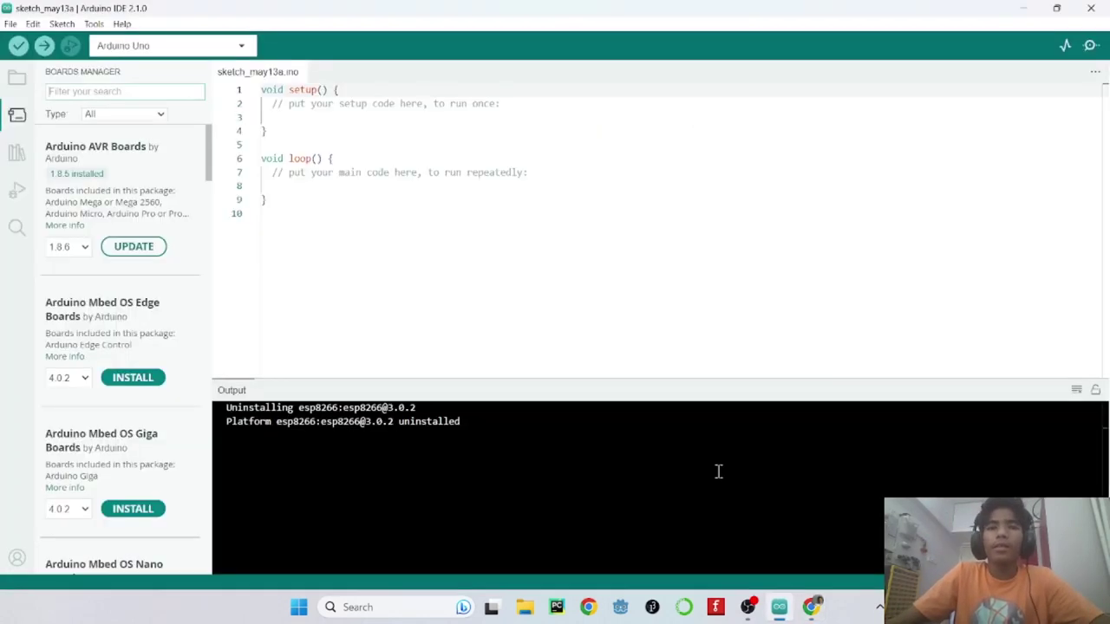
left_click(810, 606)
right_click(375, 136)
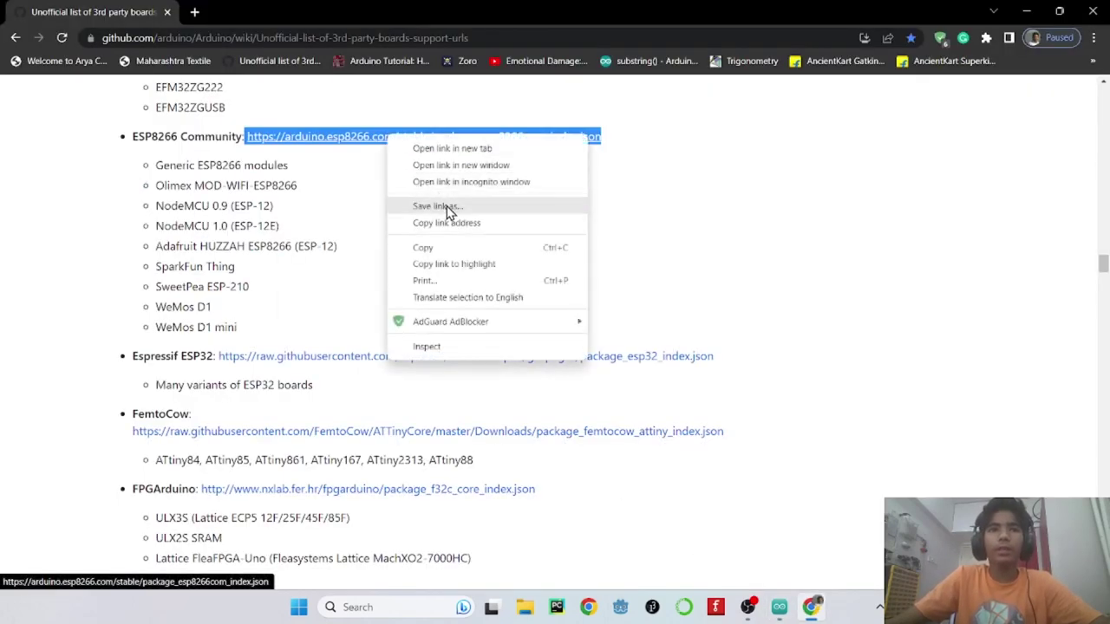
left_click(425, 245)
mouse_move(781, 616)
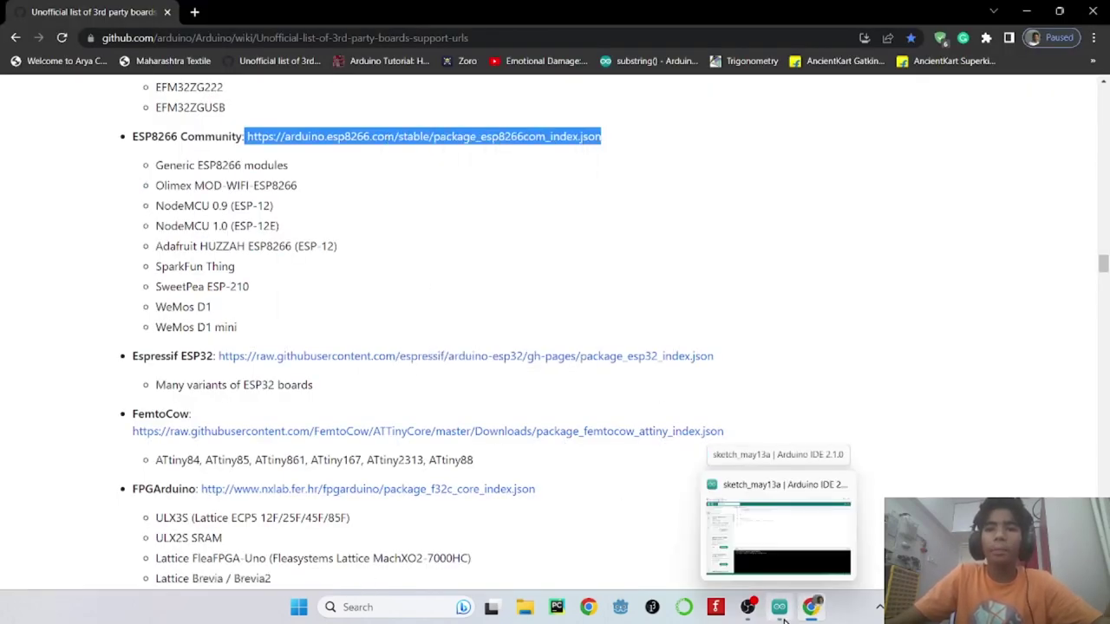
left_click(780, 611)
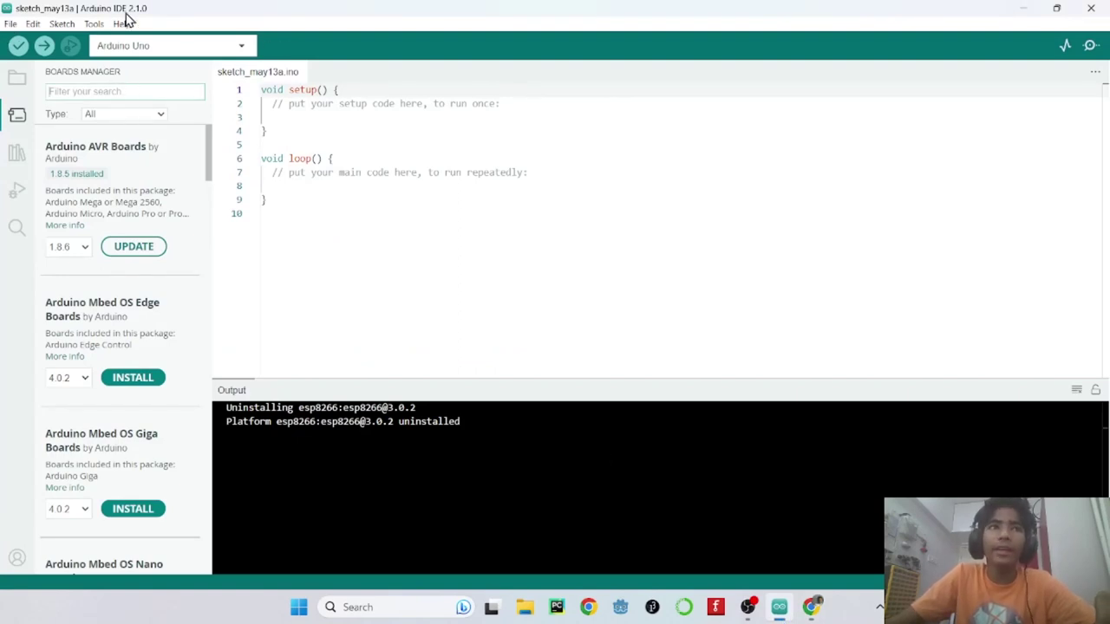
left_click(10, 24)
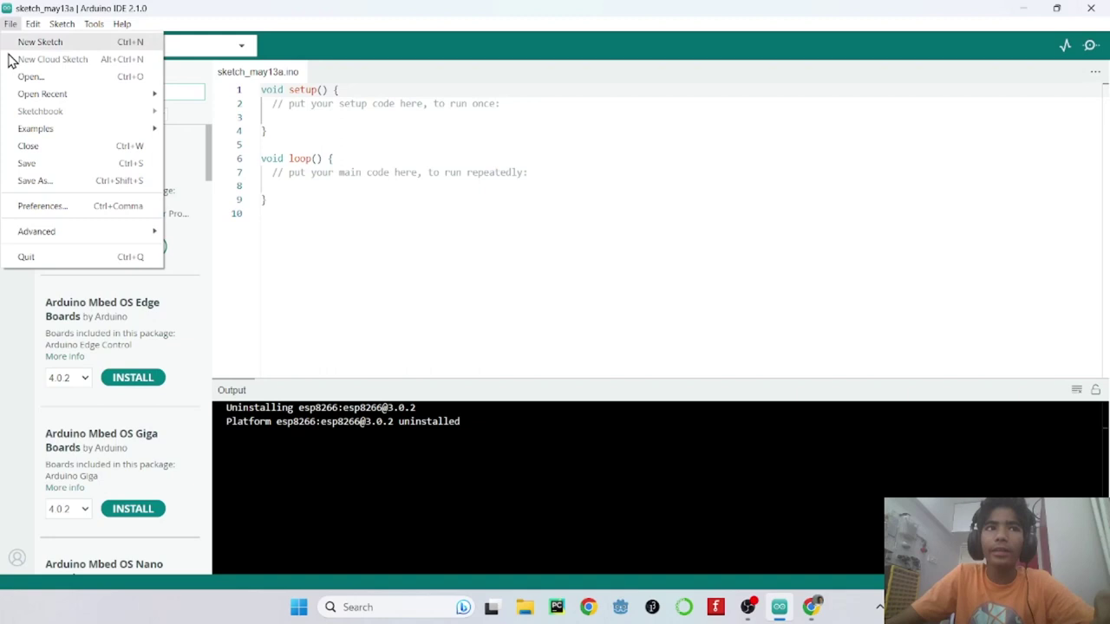
left_click(35, 208)
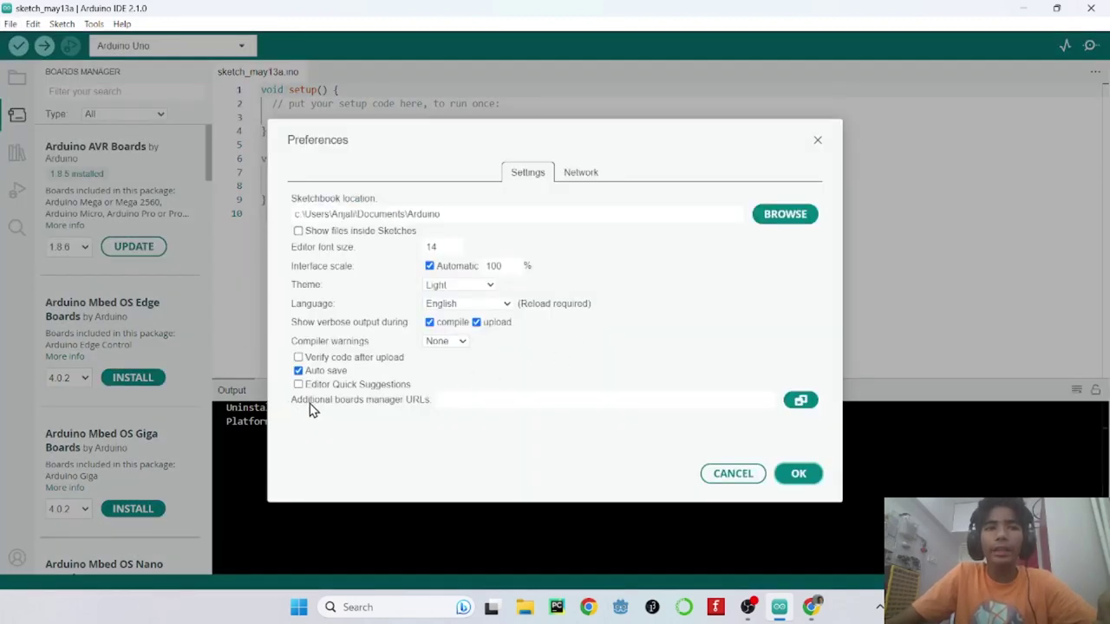
left_click(438, 400)
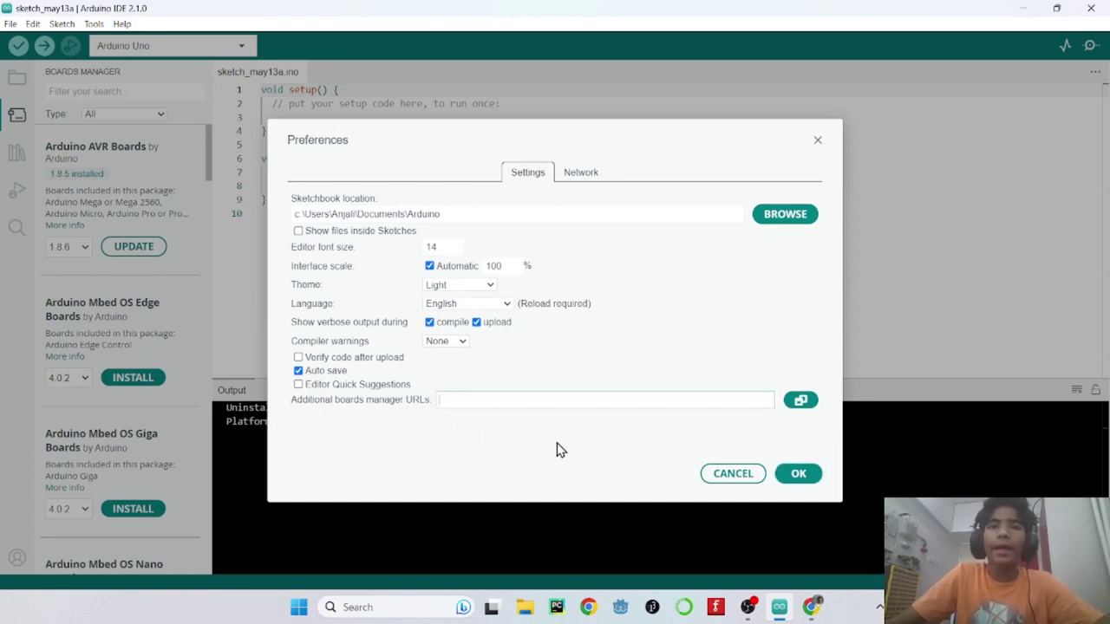
key("ctrl+v")
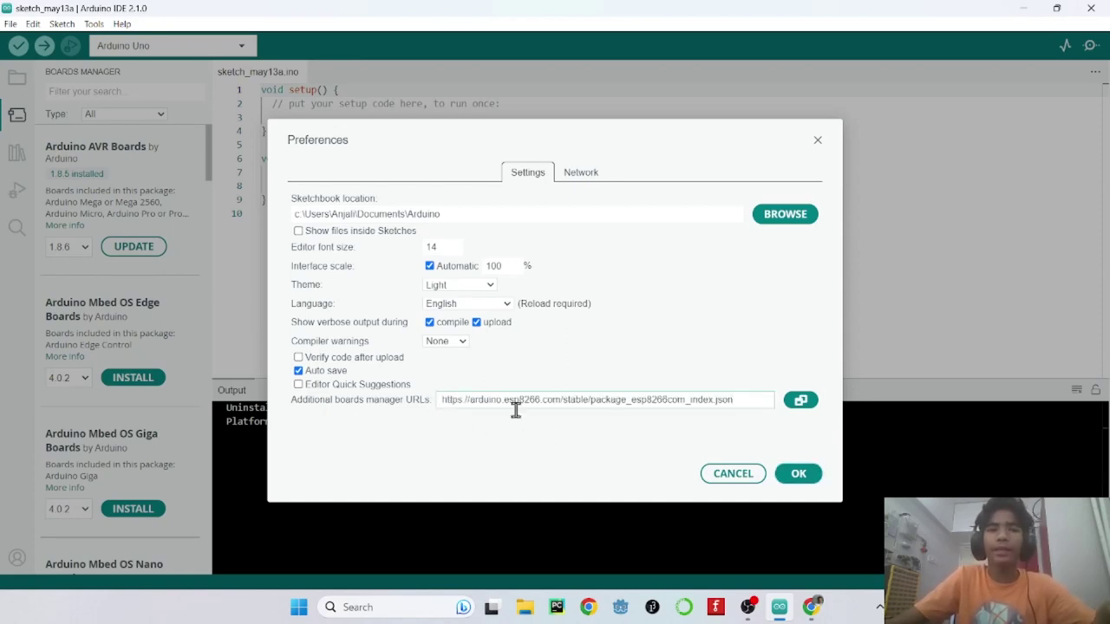
left_click(800, 399)
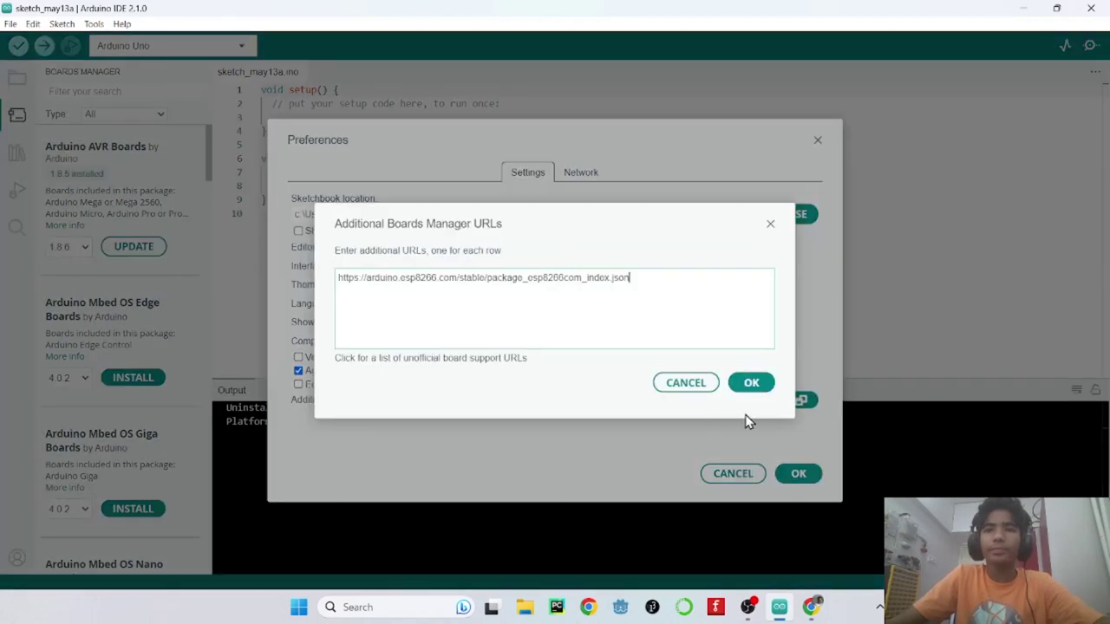
left_click(665, 383)
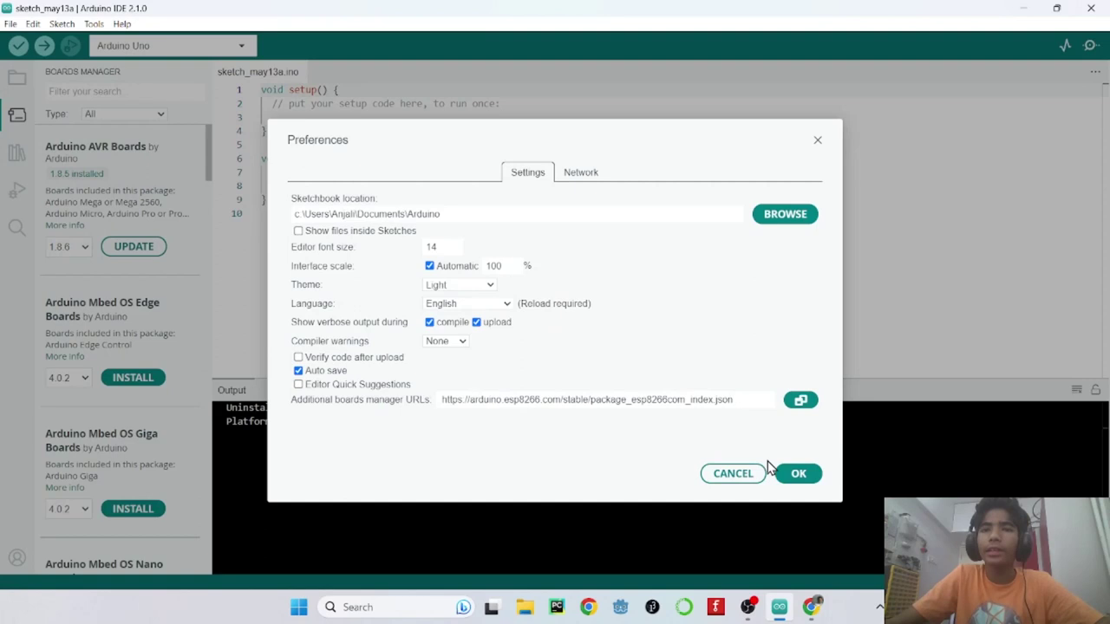
left_click(794, 475)
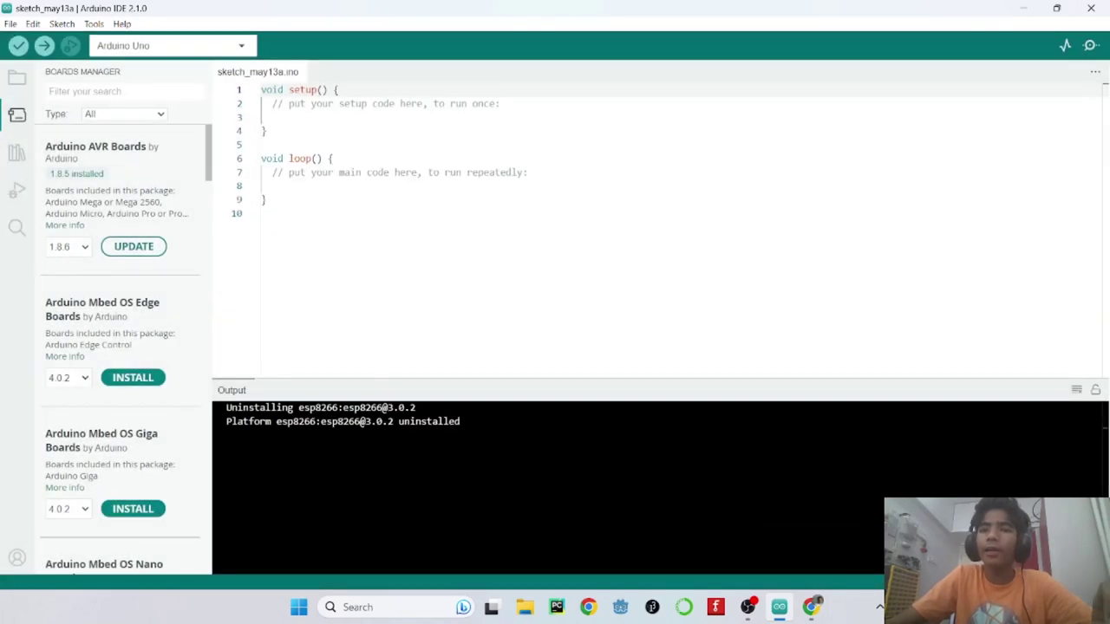
Search the Boards Manager for esp and install version 3.1.2 of the esp8266 package by ESP8266 Community
left_click(93, 93)
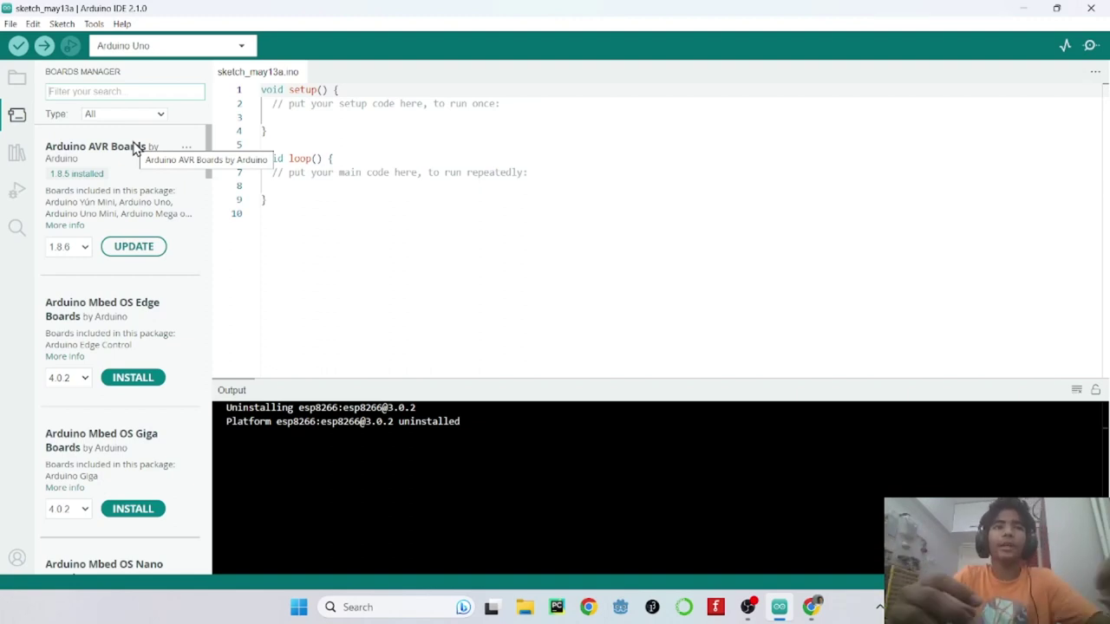
type("esp")
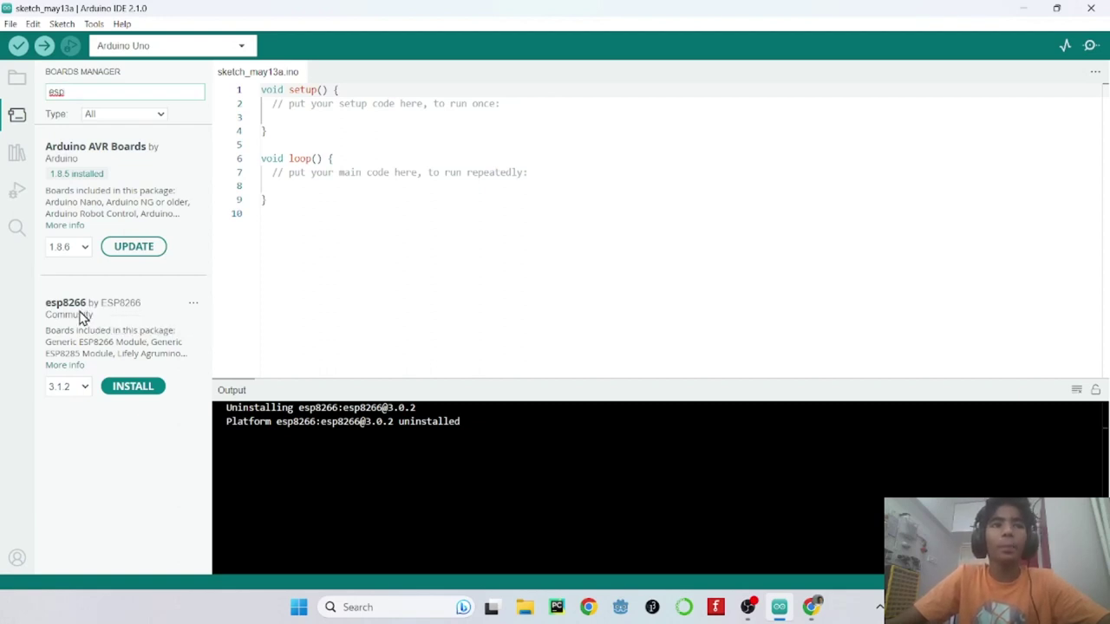
left_click(141, 392)
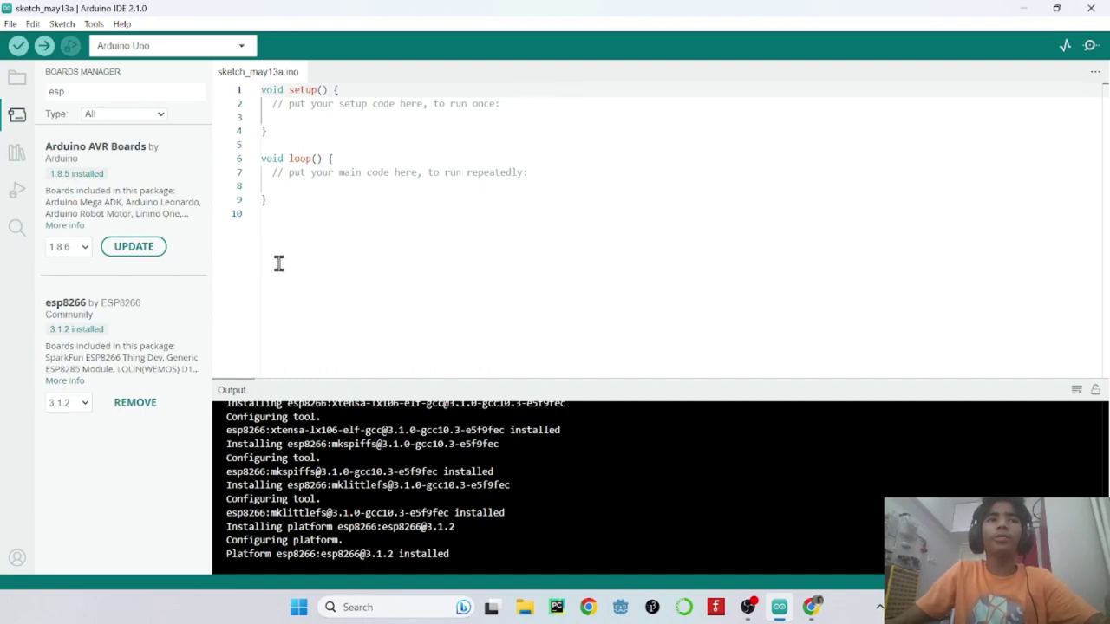
Delete the empty line 10 at the end of the sketch
left_click(271, 202)
left_click(269, 213)
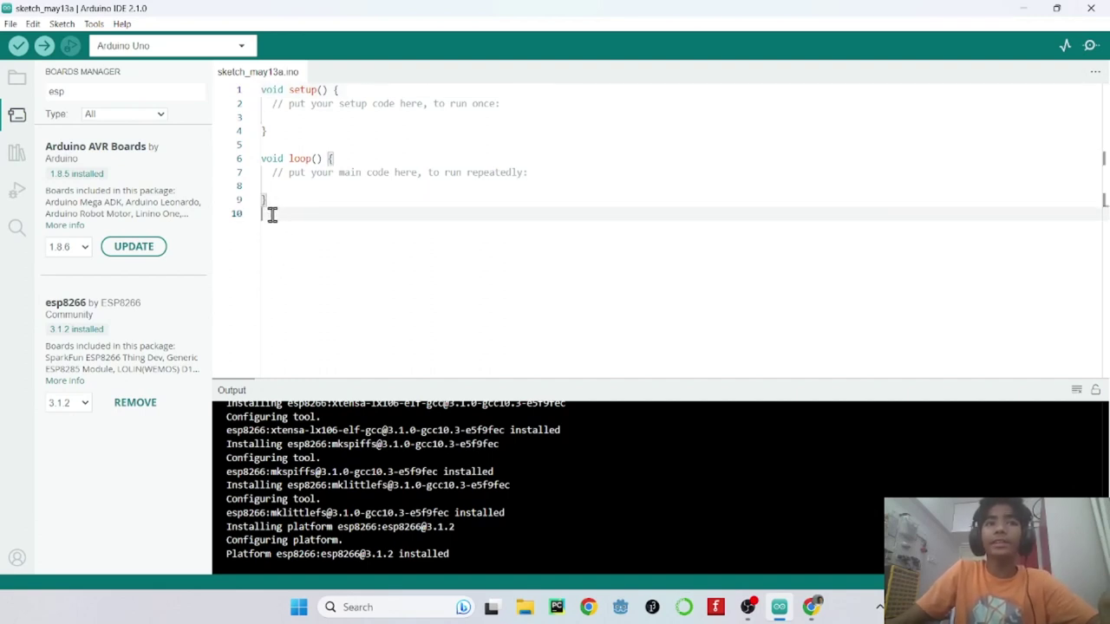
key("BackSpace")
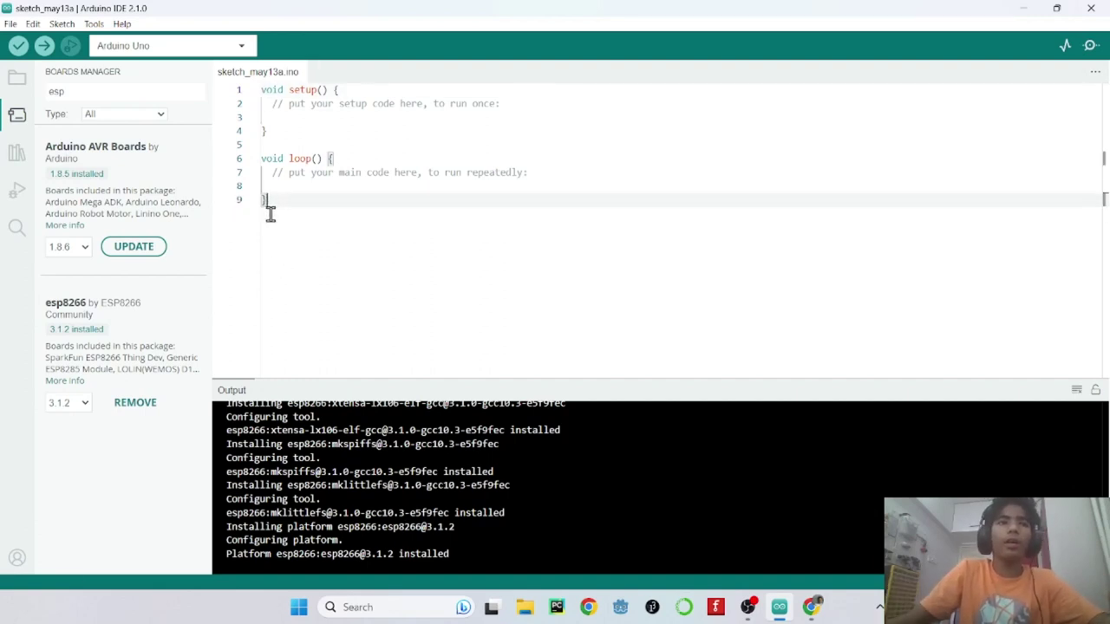
Clear the dht11 search text from the Library Manager and the esp search text from the Boards Manager
left_click(16, 152)
double_click(119, 93)
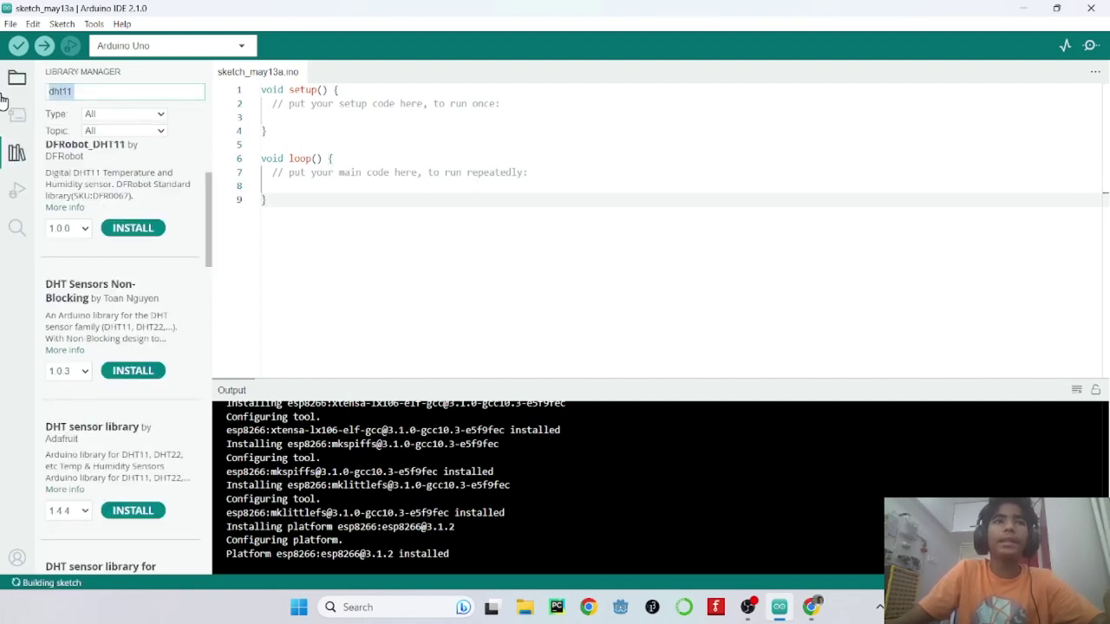
key("BackSpace")
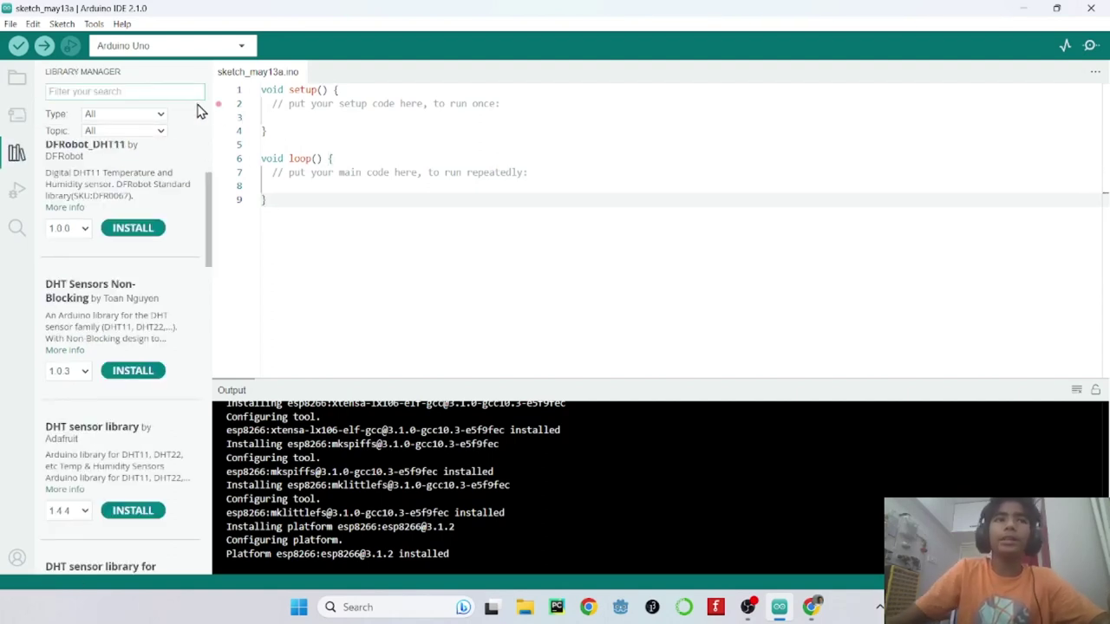
left_click(16, 121)
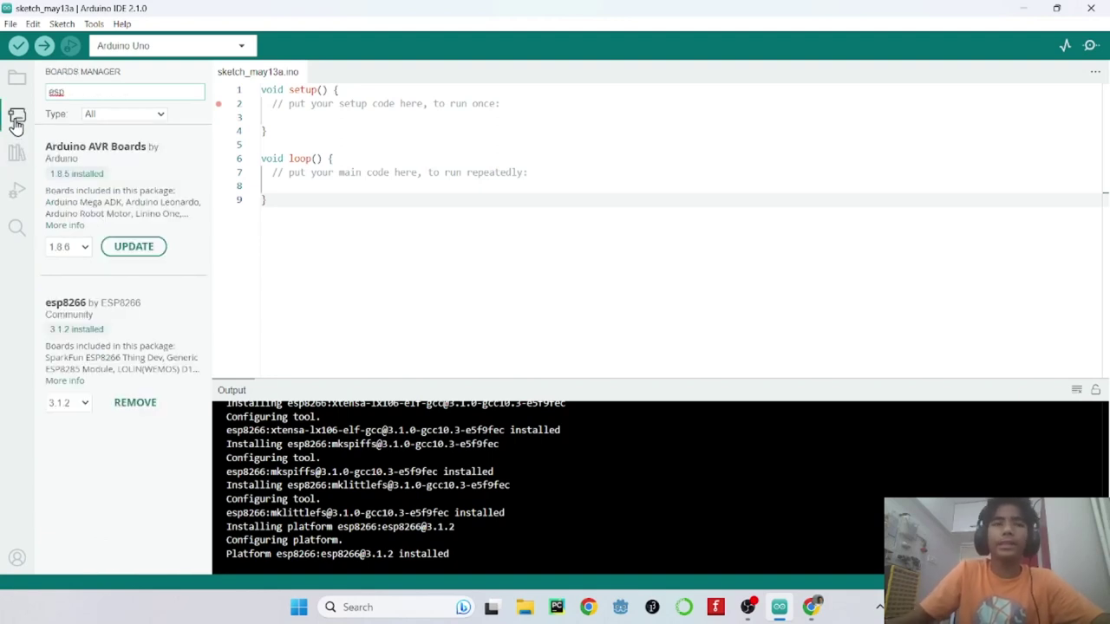
double_click(89, 91)
key("BackSpace")
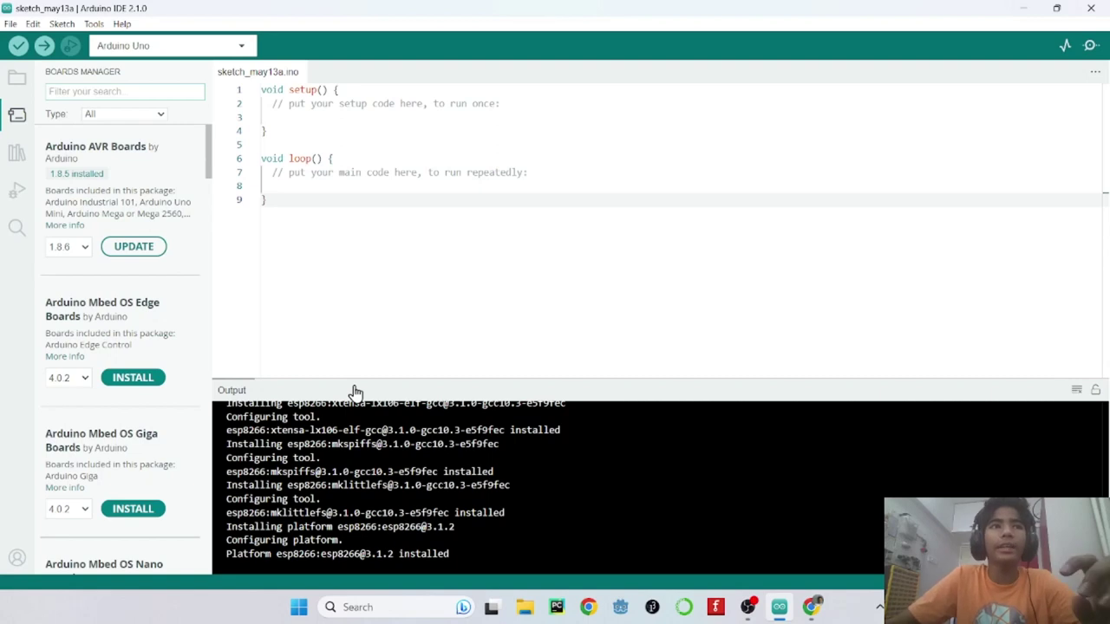
Search the Library Manager for dht sensor library and install DHT sensor library 1.4.4 by Adafruit together with its Adafruit Unified Sensor dependency
left_click(14, 157)
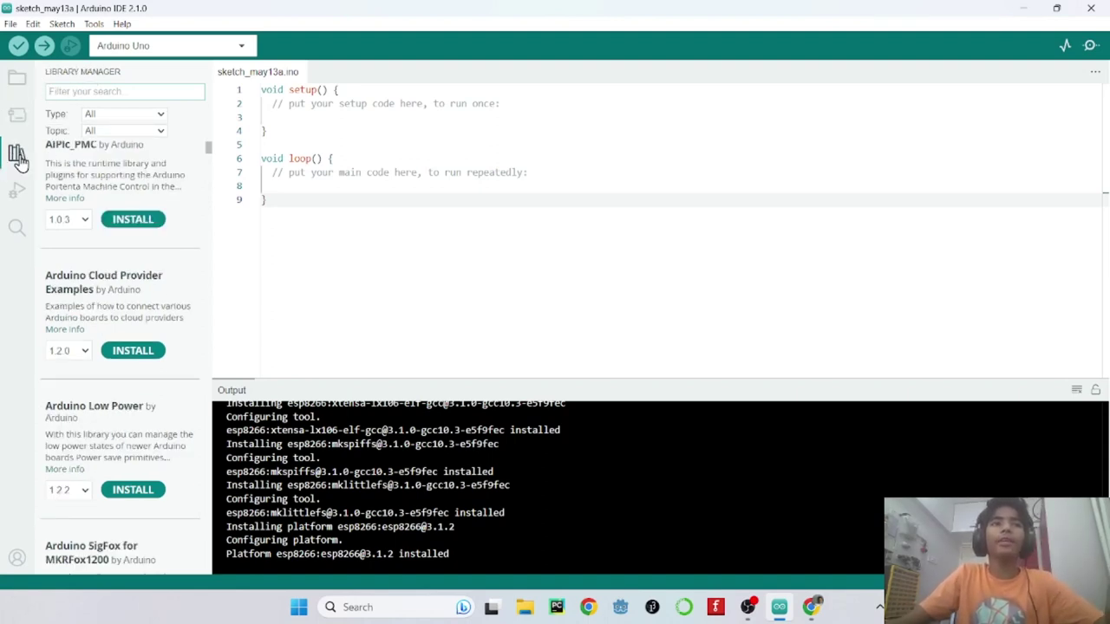
left_click(80, 94)
type("dht")
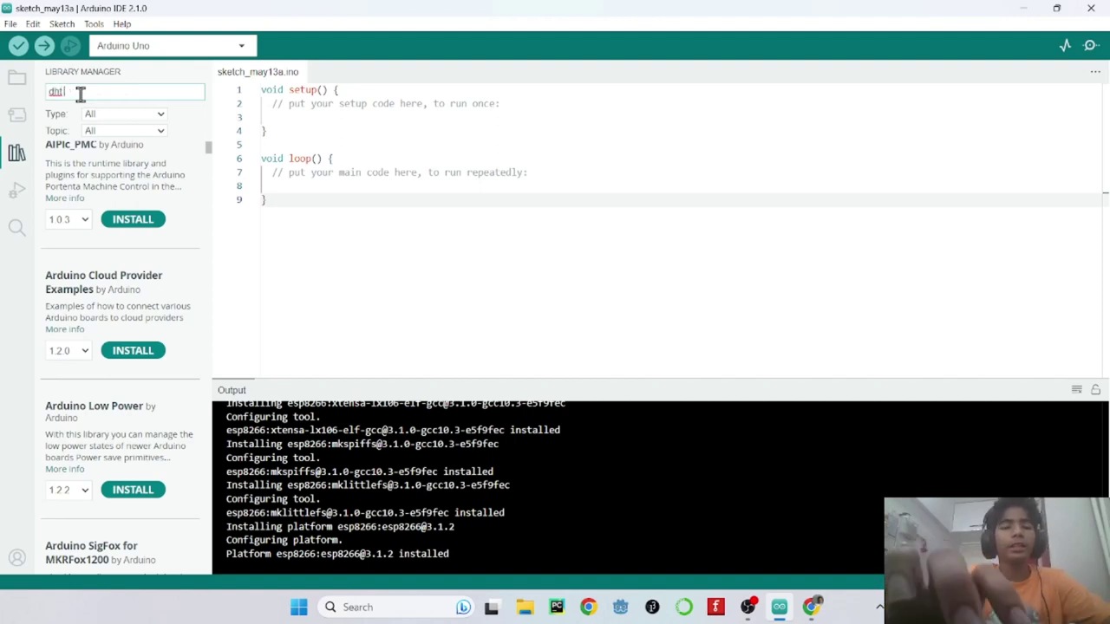
type(" sensor")
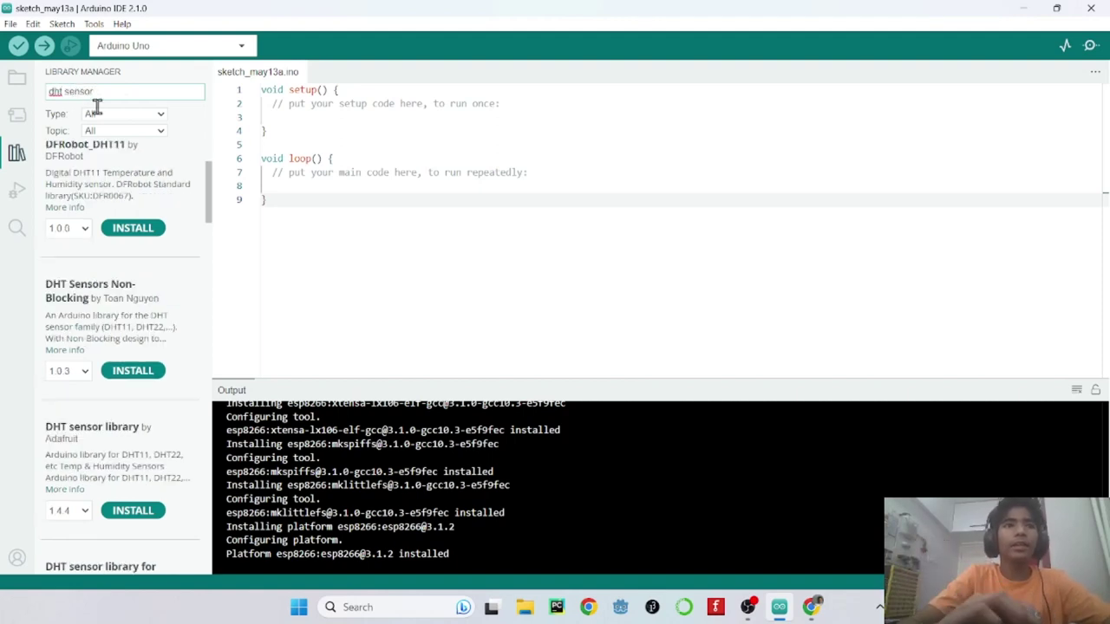
type(" library")
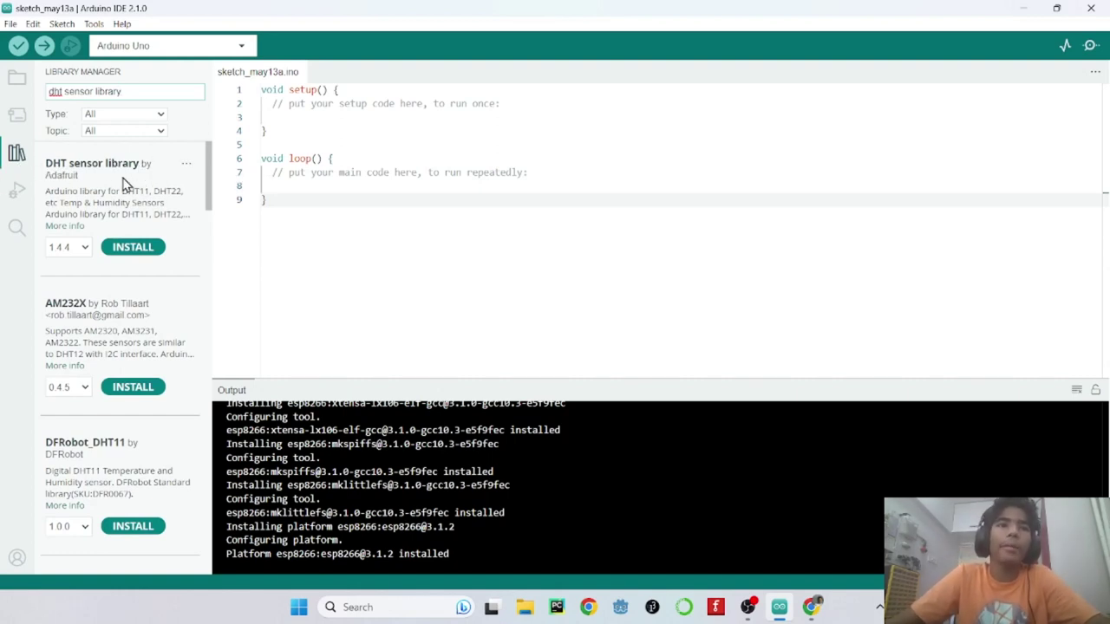
left_click(130, 248)
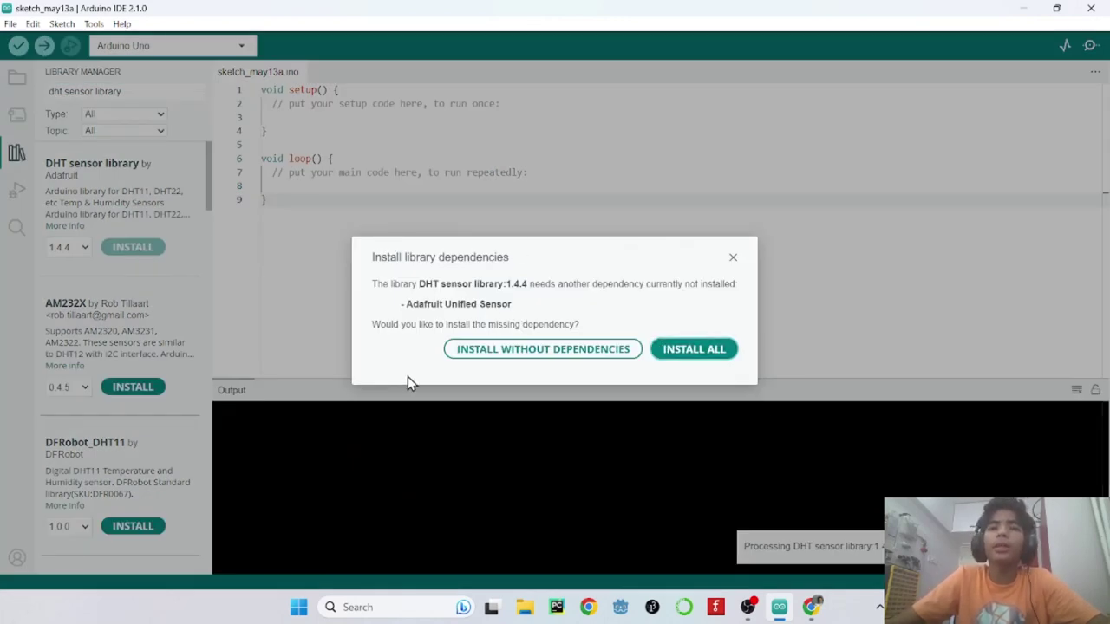
left_click(686, 354)
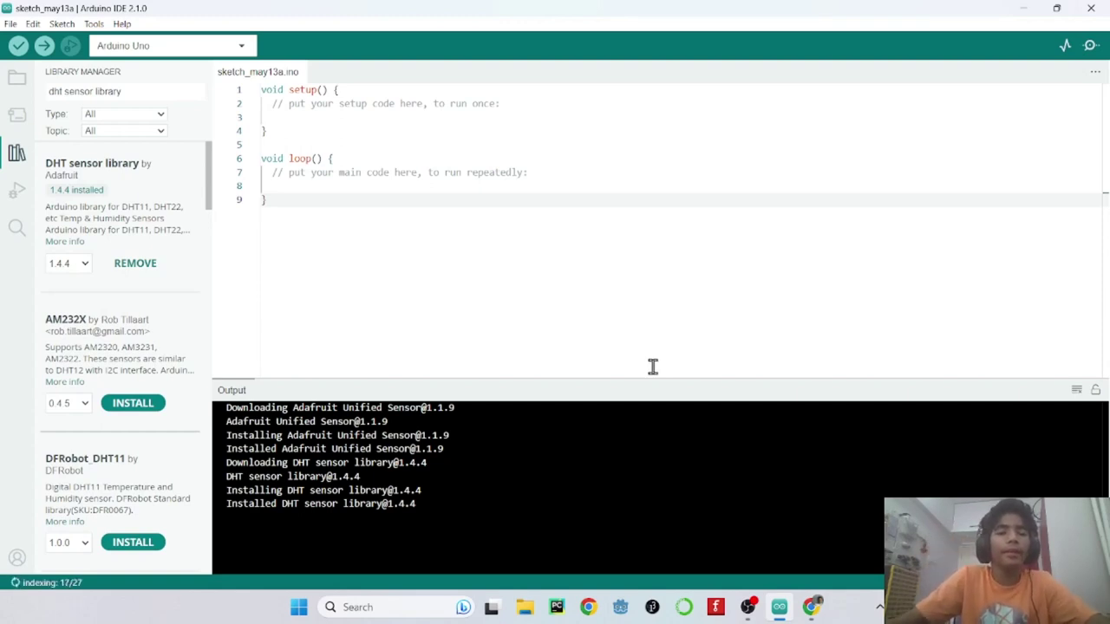
Search the Library Manager for bmp280 and install Adafruit BMP280 Library 2.6.6 together with all its missing dependencies
left_click(133, 92)
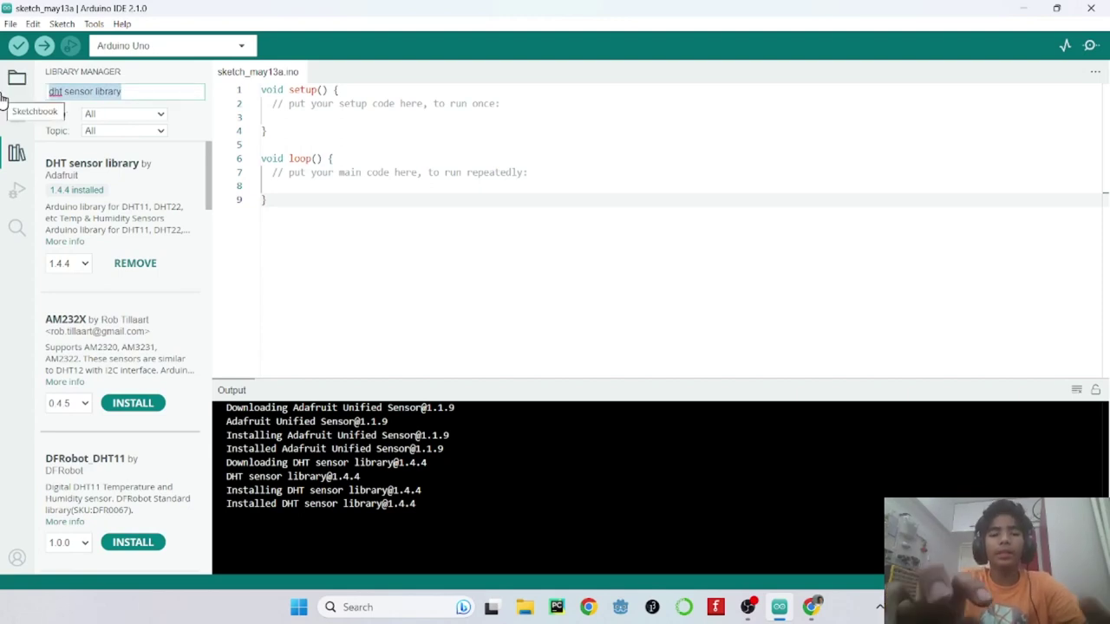
type("bmp280")
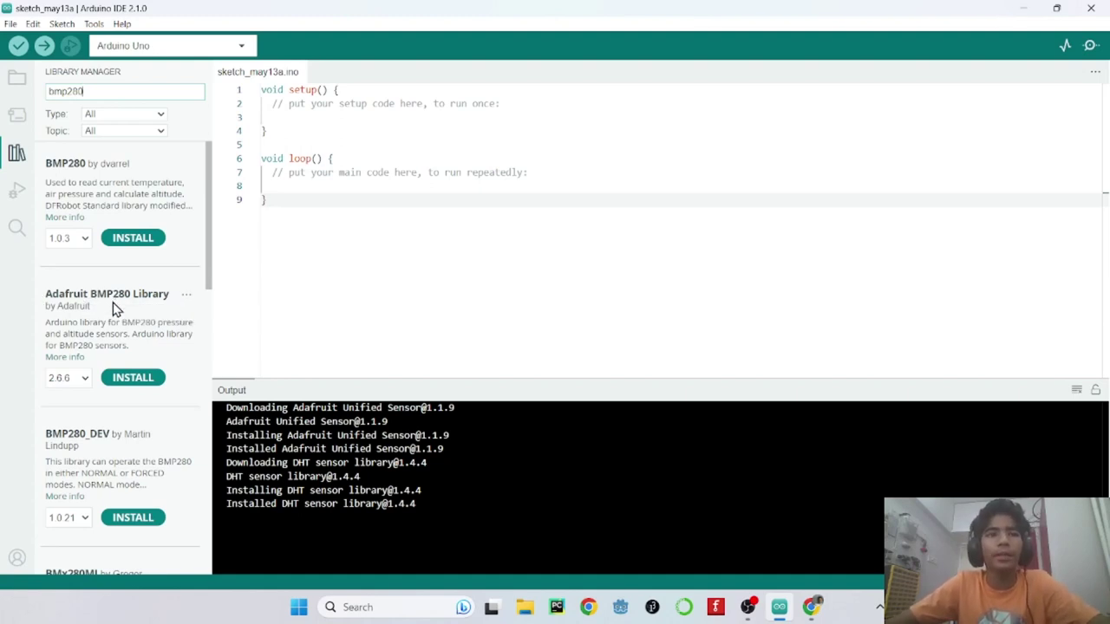
left_click(139, 377)
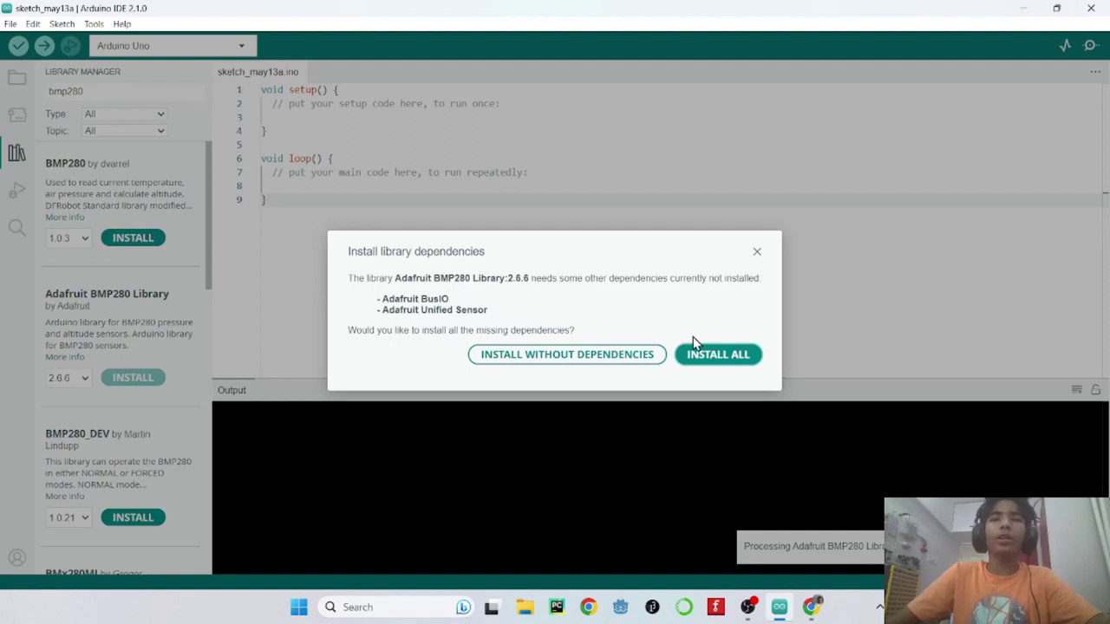
left_click(709, 357)
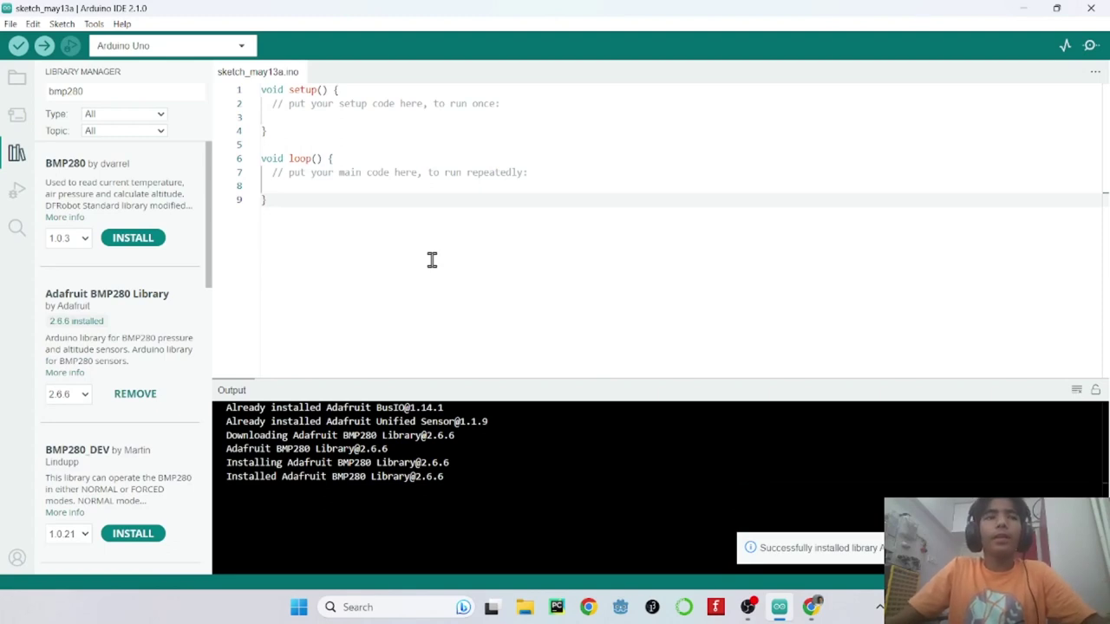
Search the Library Manager for adafruit unified sensor to check whether the library is installed
left_click_drag(149, 91, 40, 102)
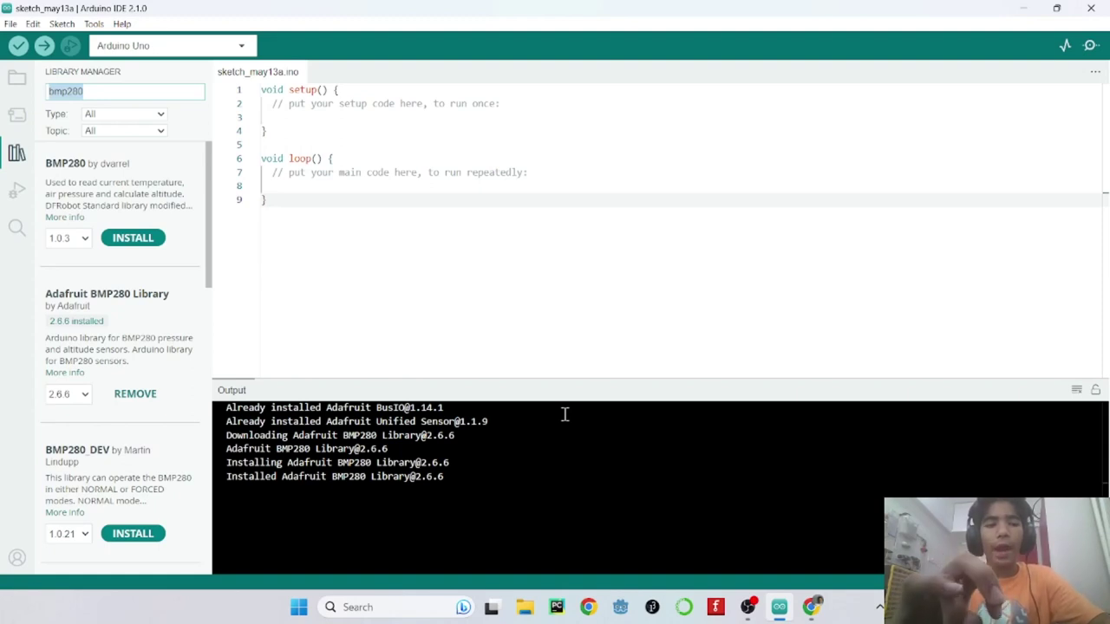
type("adaf")
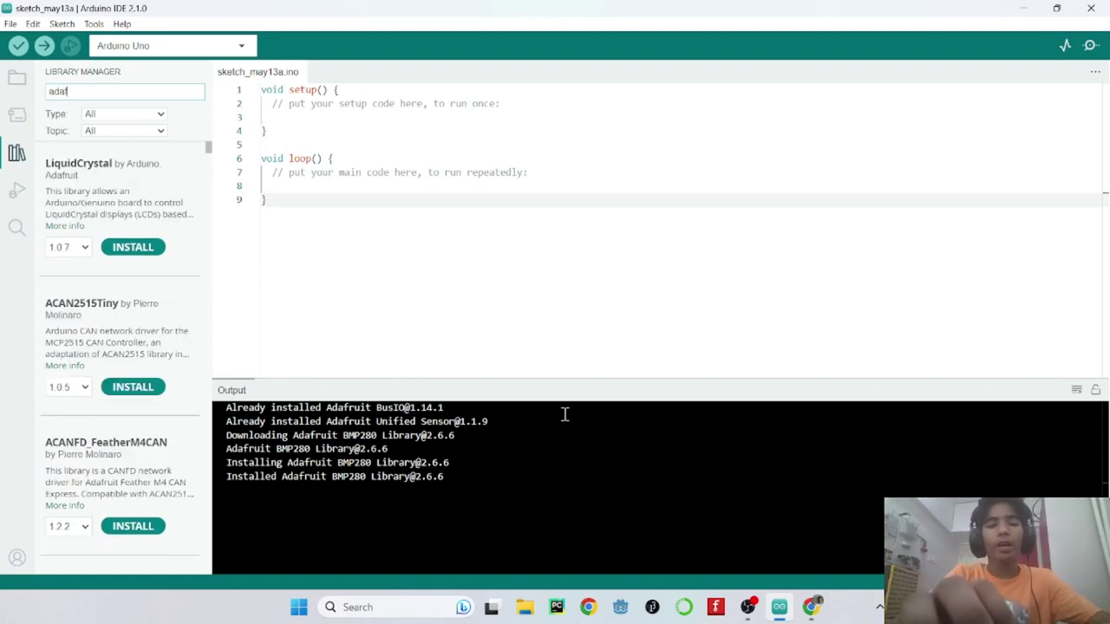
type("fuit")
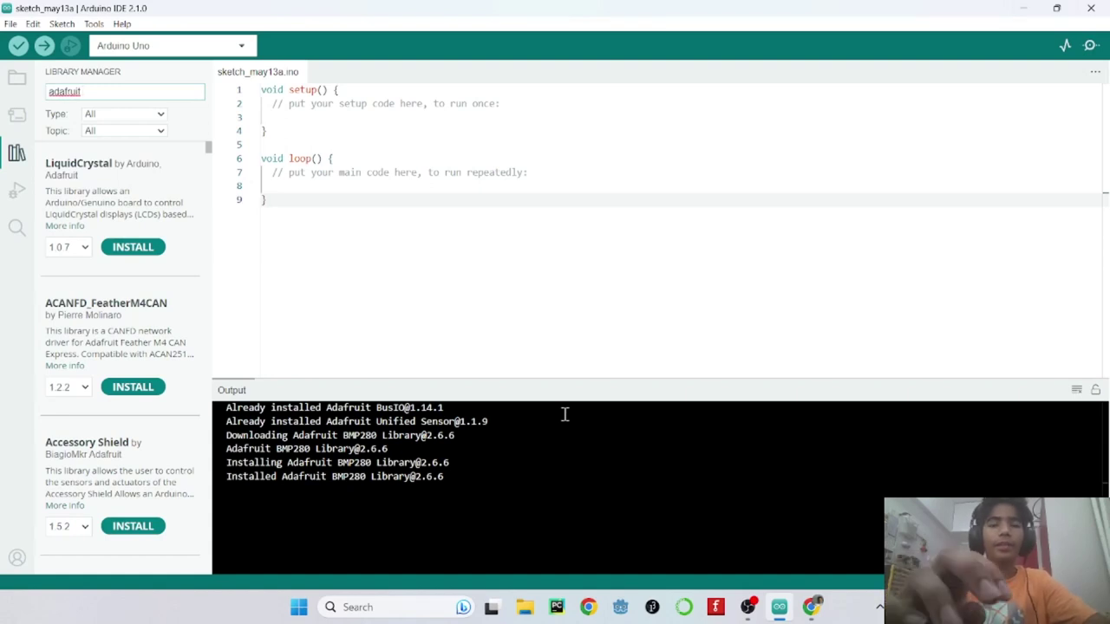
type(" unified")
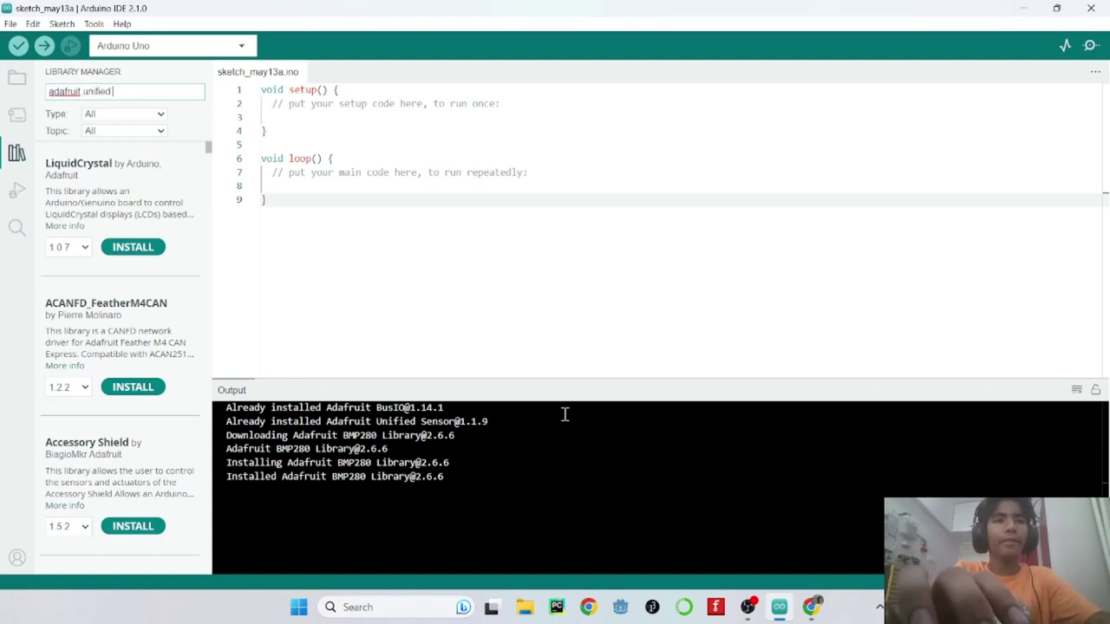
type(" sensor")
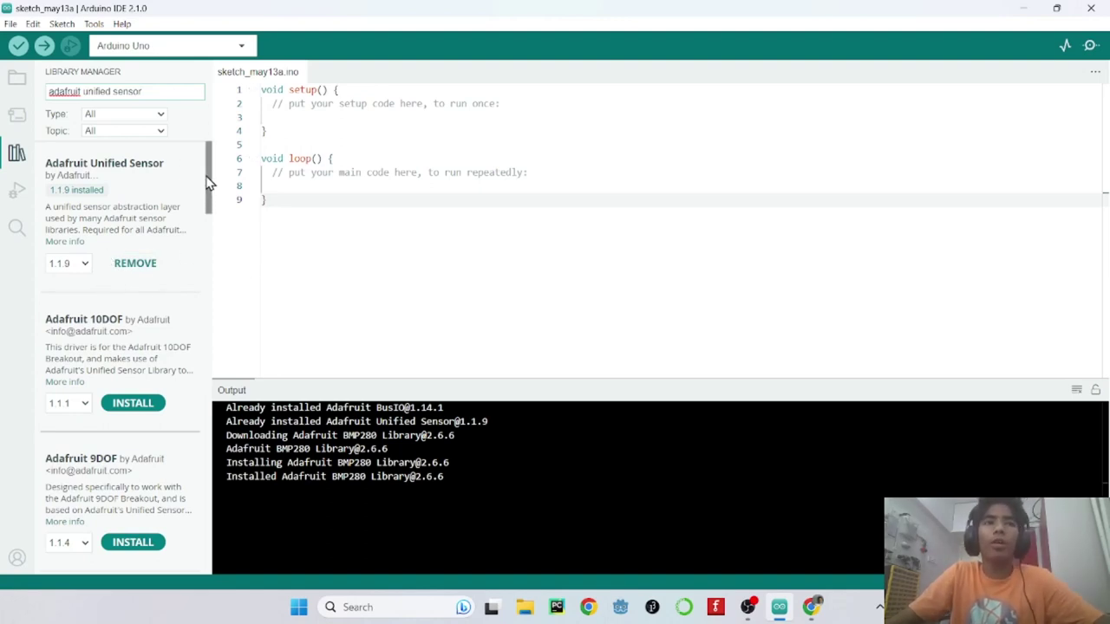
triple_click(119, 97)
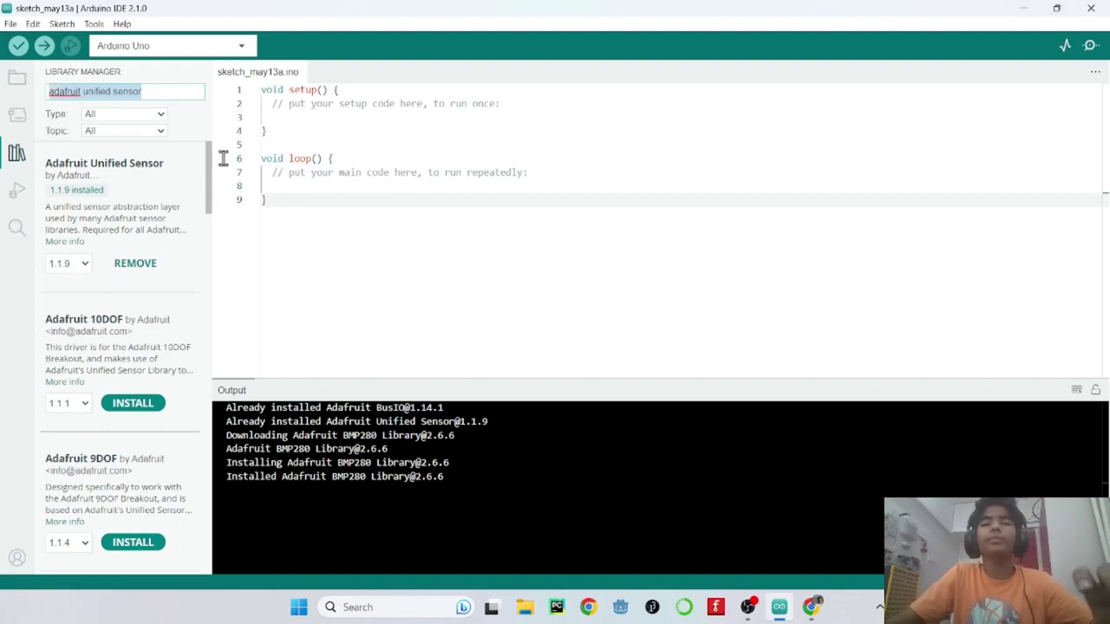
left_click(6, 81)
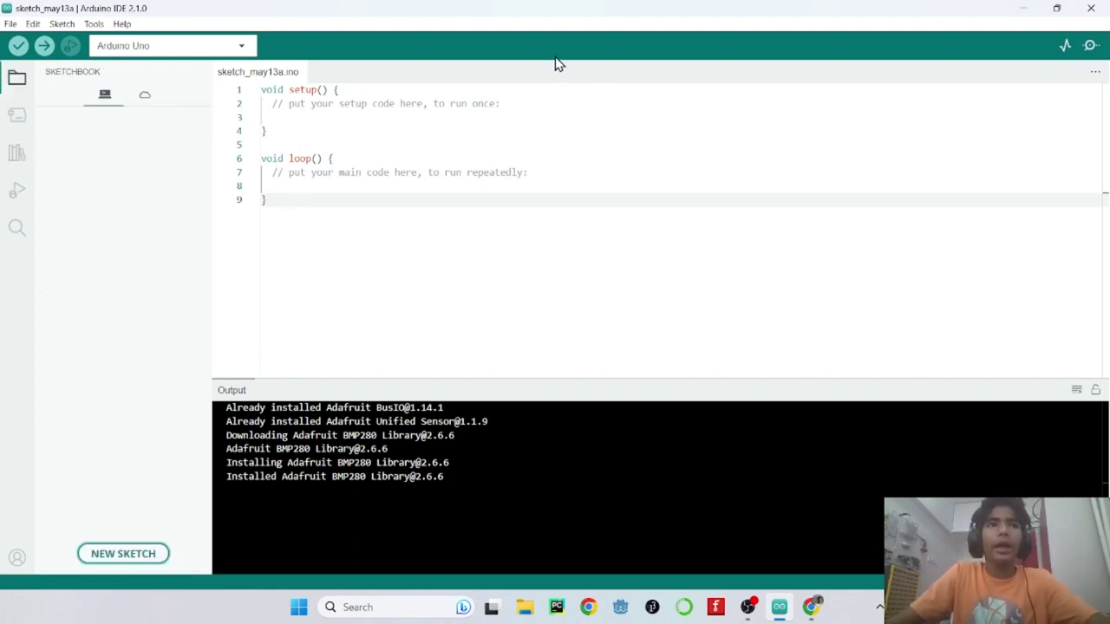
left_click(268, 174)
left_click(265, 183)
left_click(263, 169)
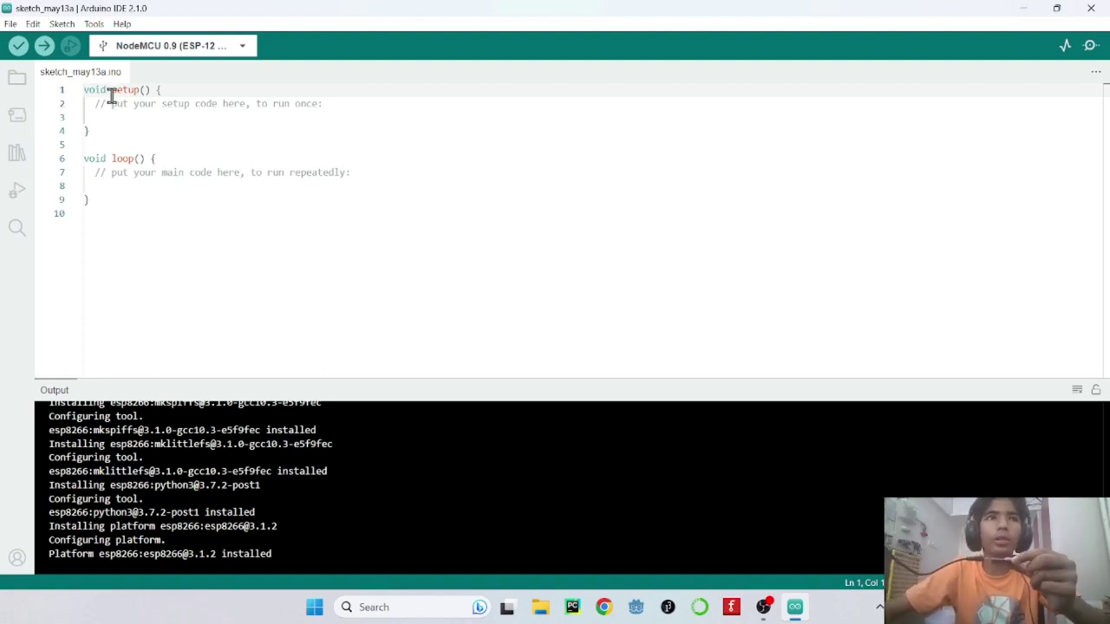
left_click(192, 49)
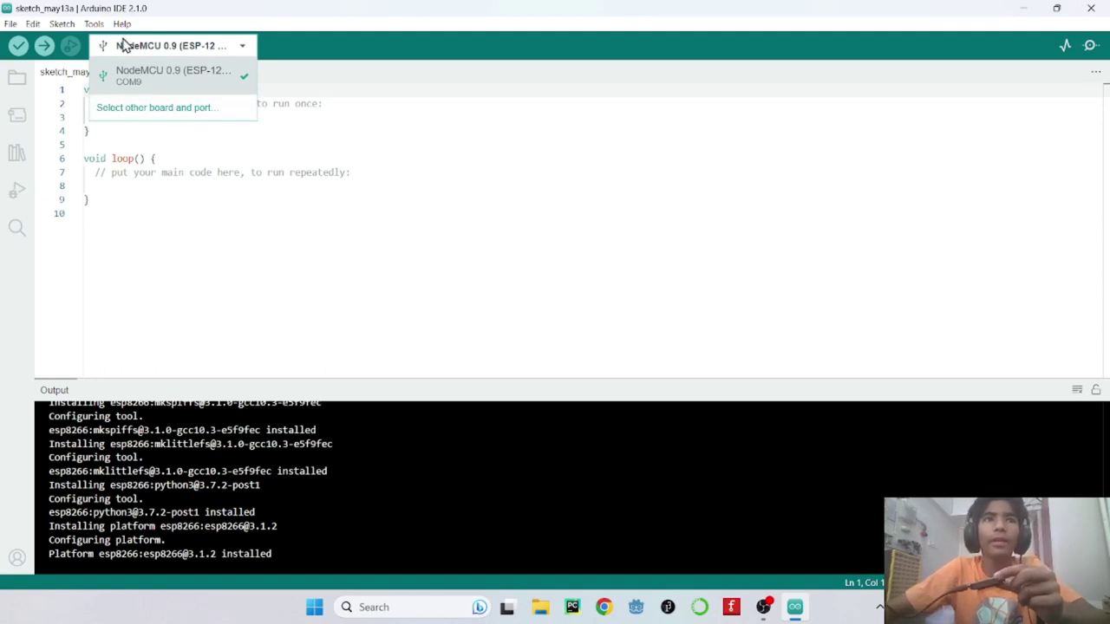
left_click(167, 108)
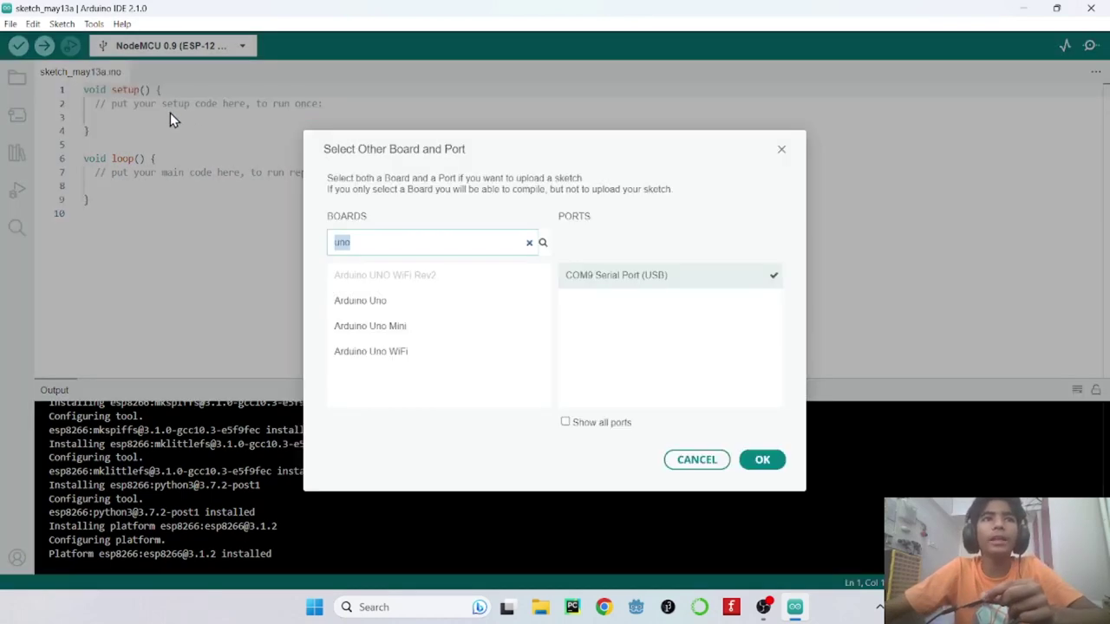
left_click(528, 241)
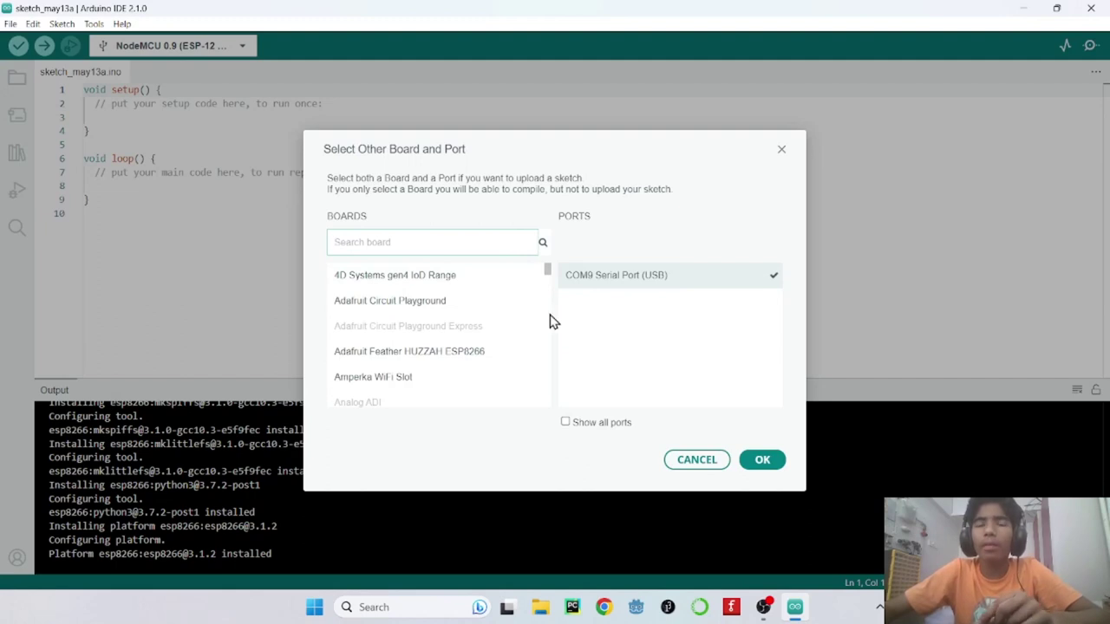
left_click(364, 249)
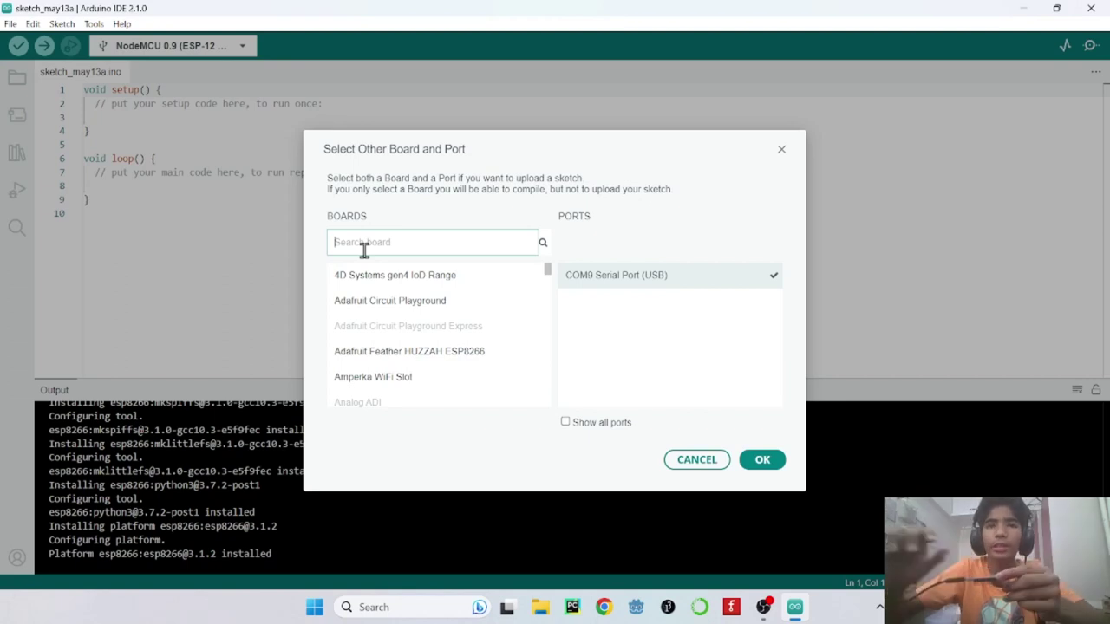
left_click(781, 151)
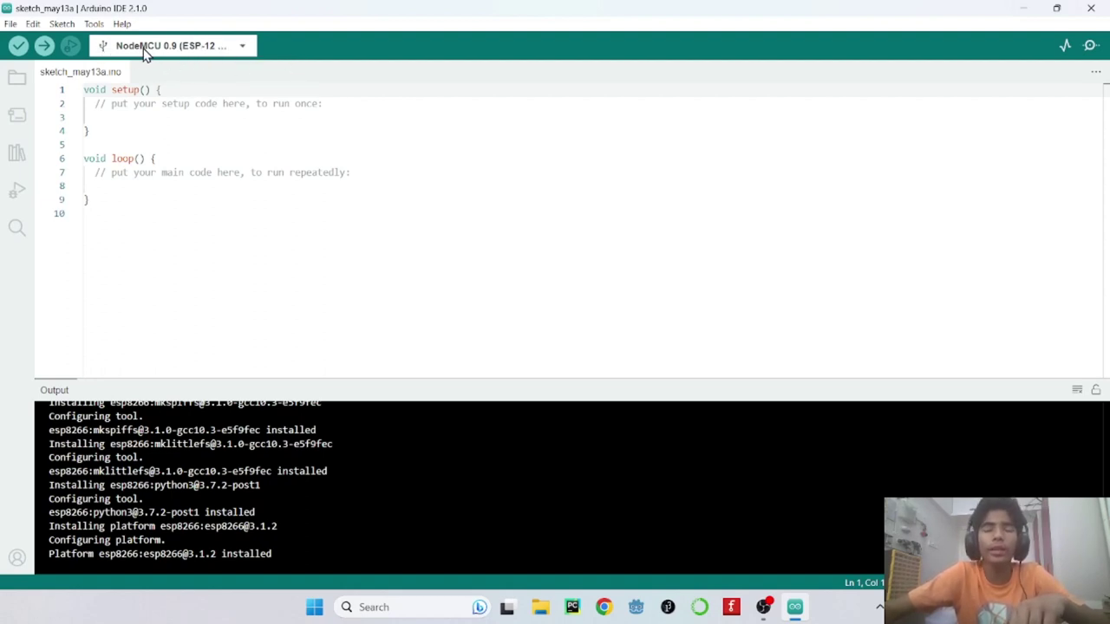
Search the board list for nodemcu and select NodeMCU 0.9 (ESP-12 Module) on port COM9
left_click(236, 51)
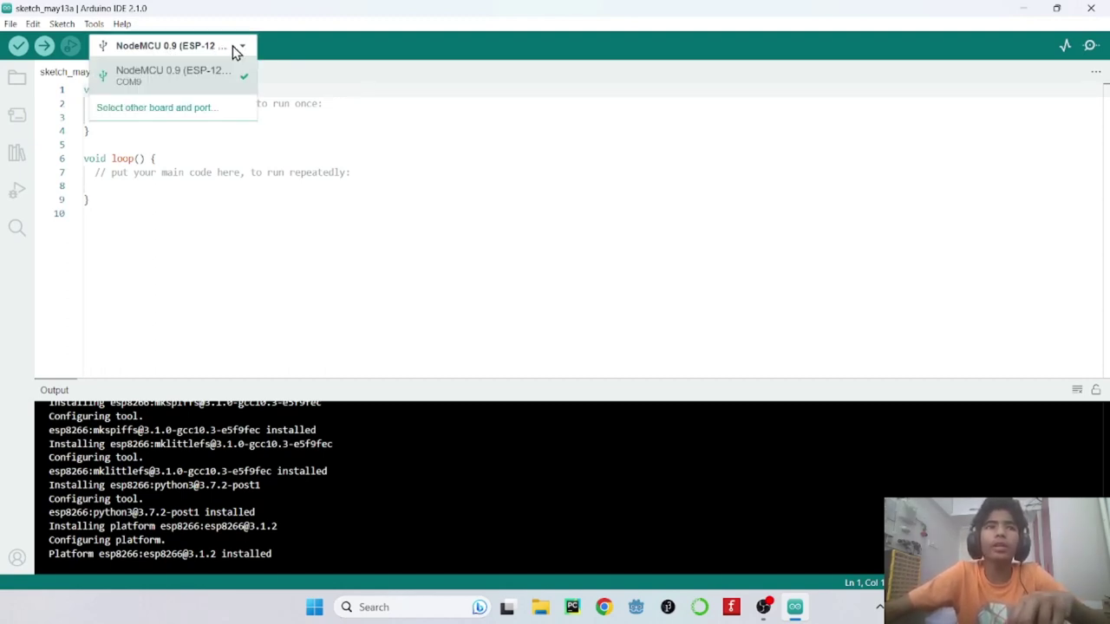
left_click(133, 118)
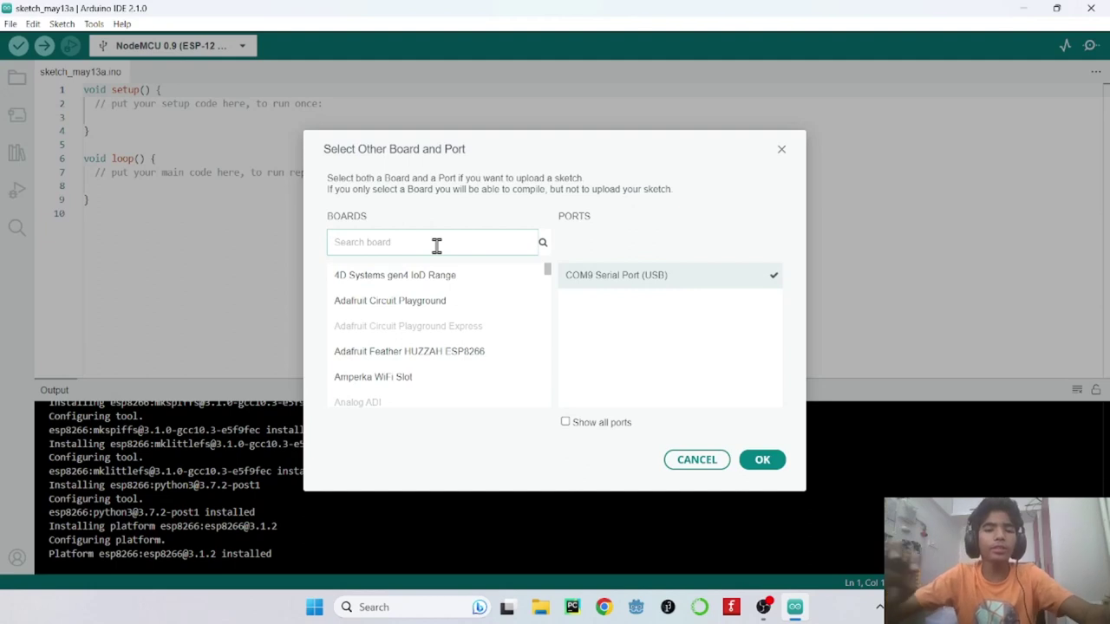
type("nodemcu")
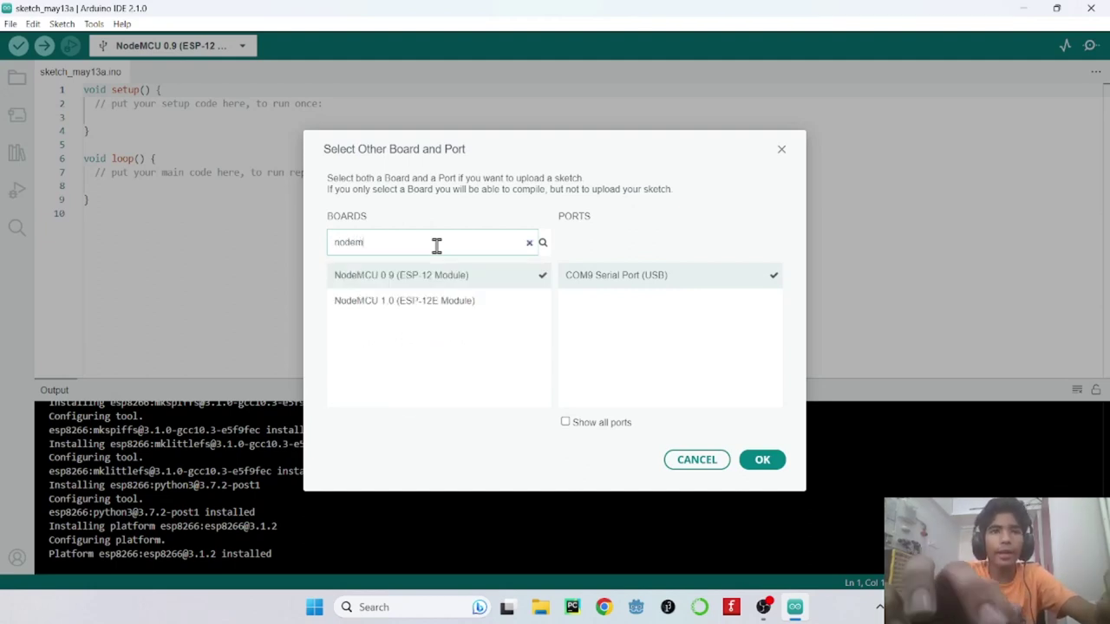
left_click(438, 297)
left_click(466, 281)
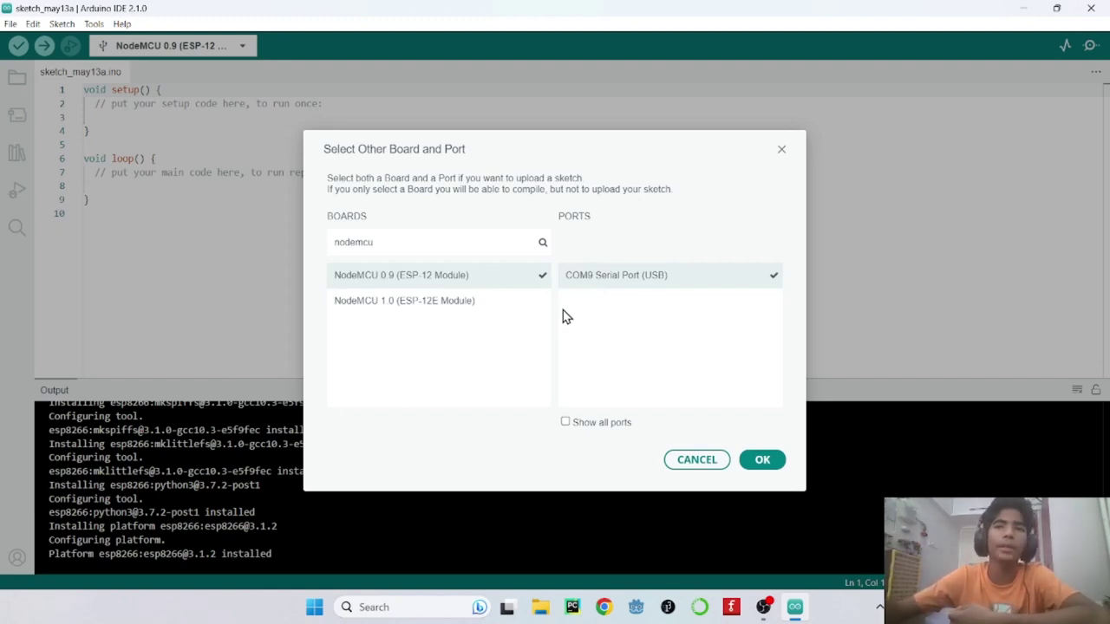
left_click(769, 465)
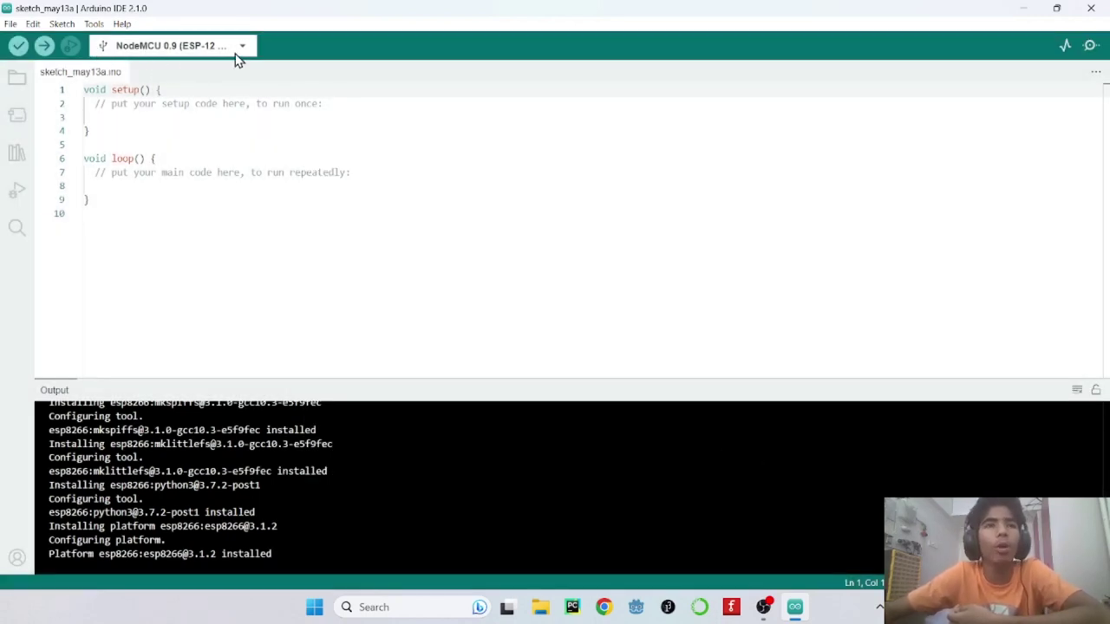
Upload the empty sketch to the NodeMCU board and close Arduino IDE, leaving only the desktop in view
left_click(44, 52)
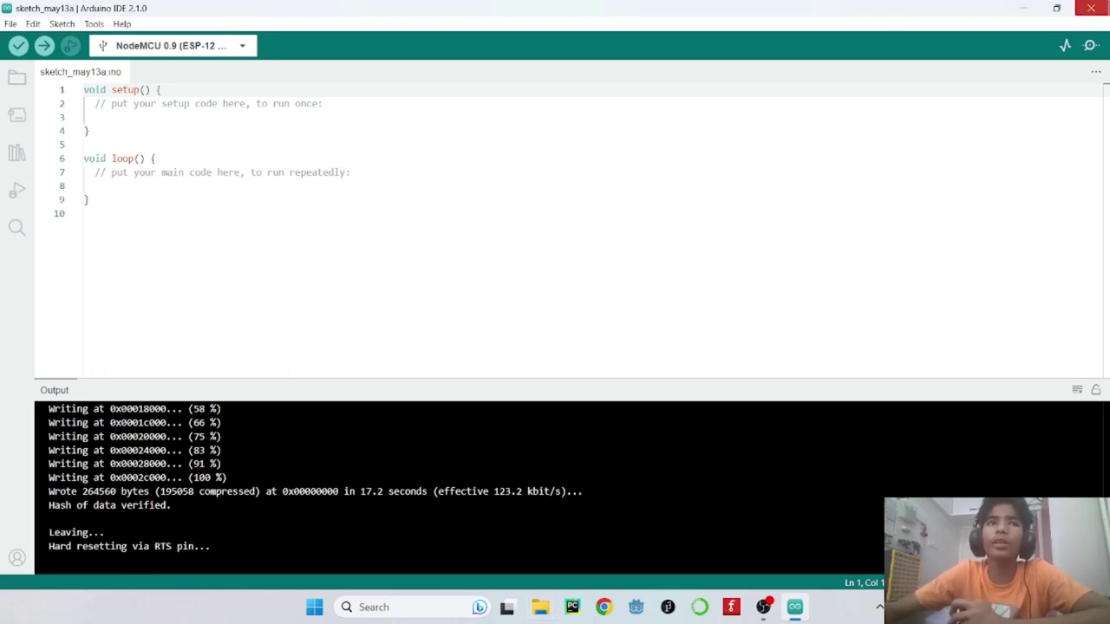
left_click(1091, 9)
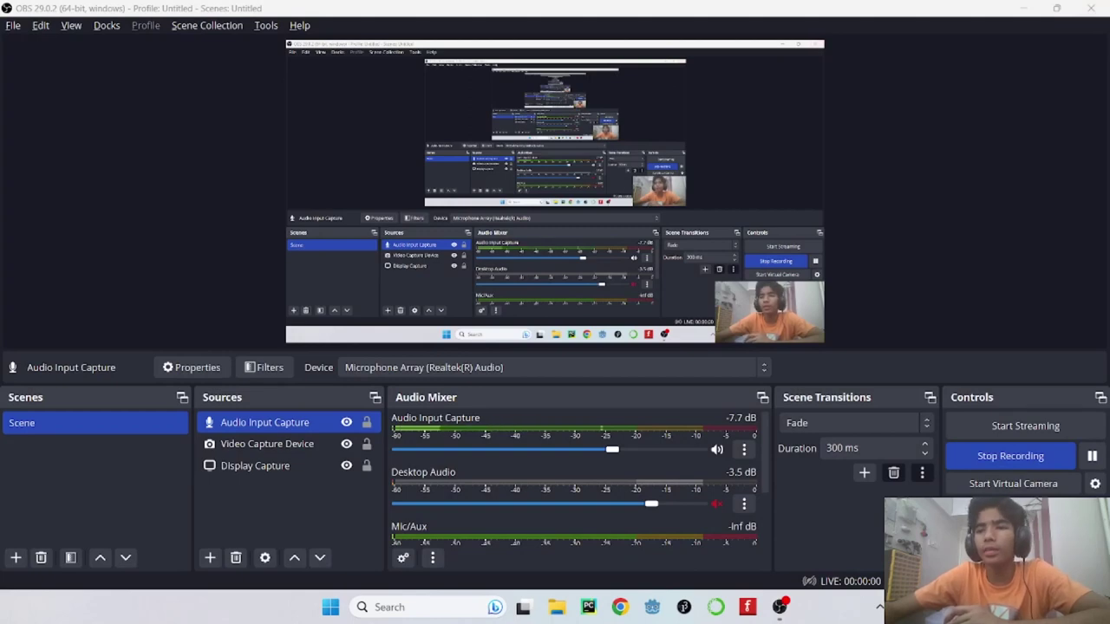
left_click(779, 606)
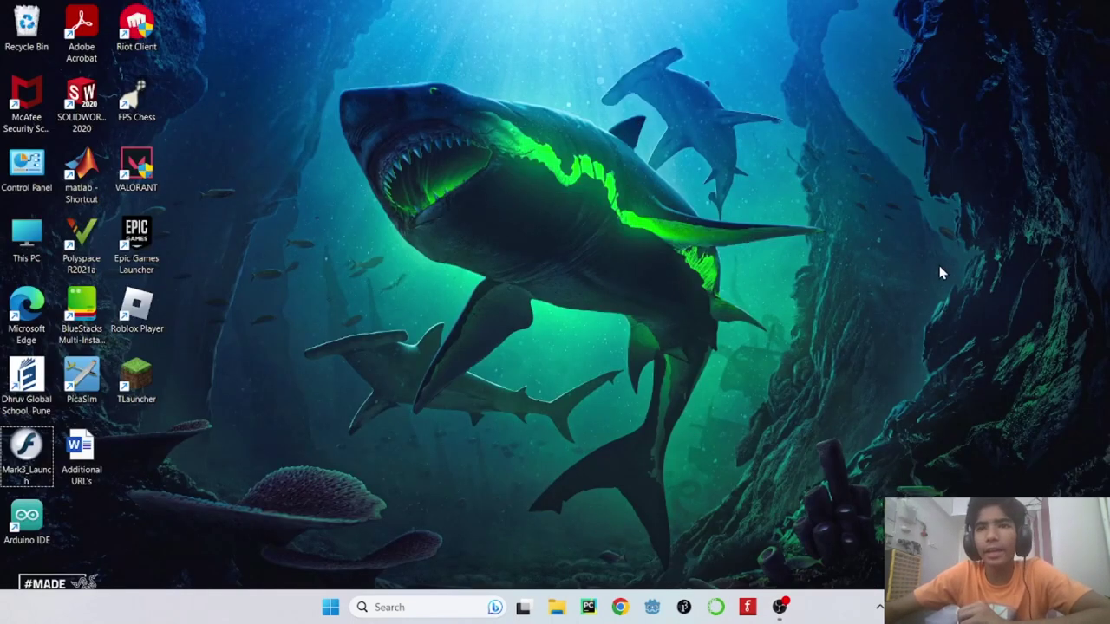
Switch to Chrome, open a new tab and close all the other tabs
left_click(620, 607)
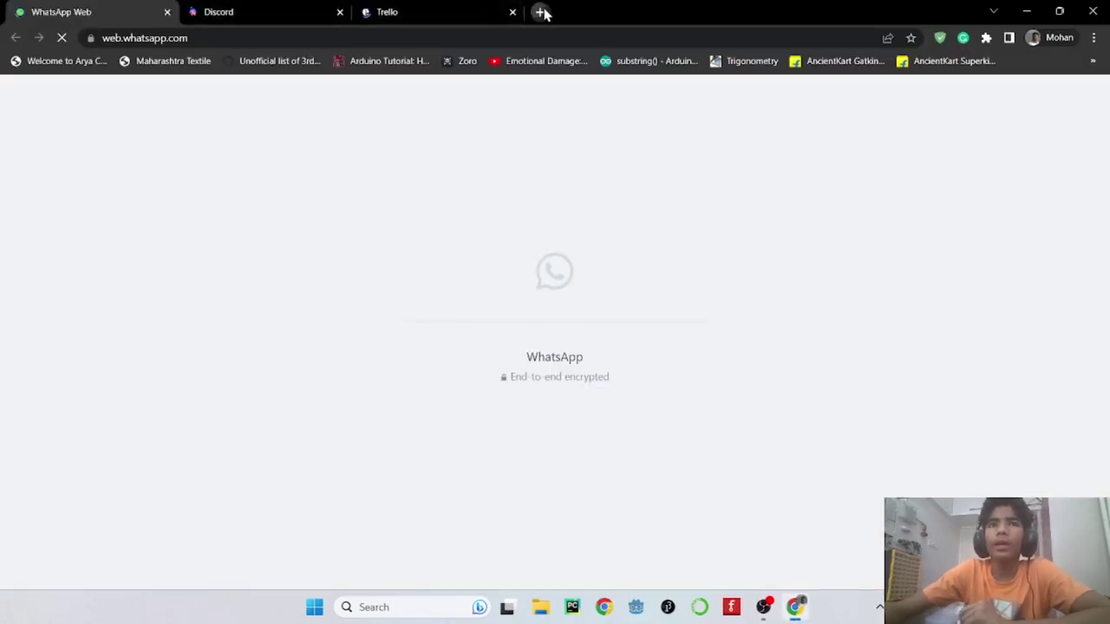
left_click(537, 11)
right_click(578, 11)
left_click(652, 190)
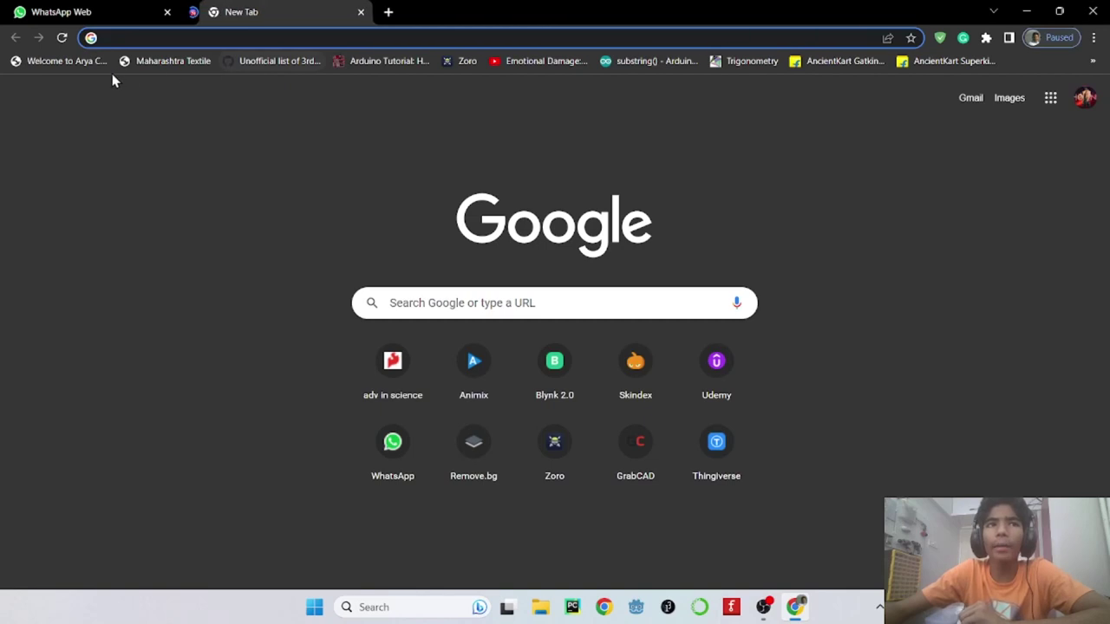
left_click(132, 35)
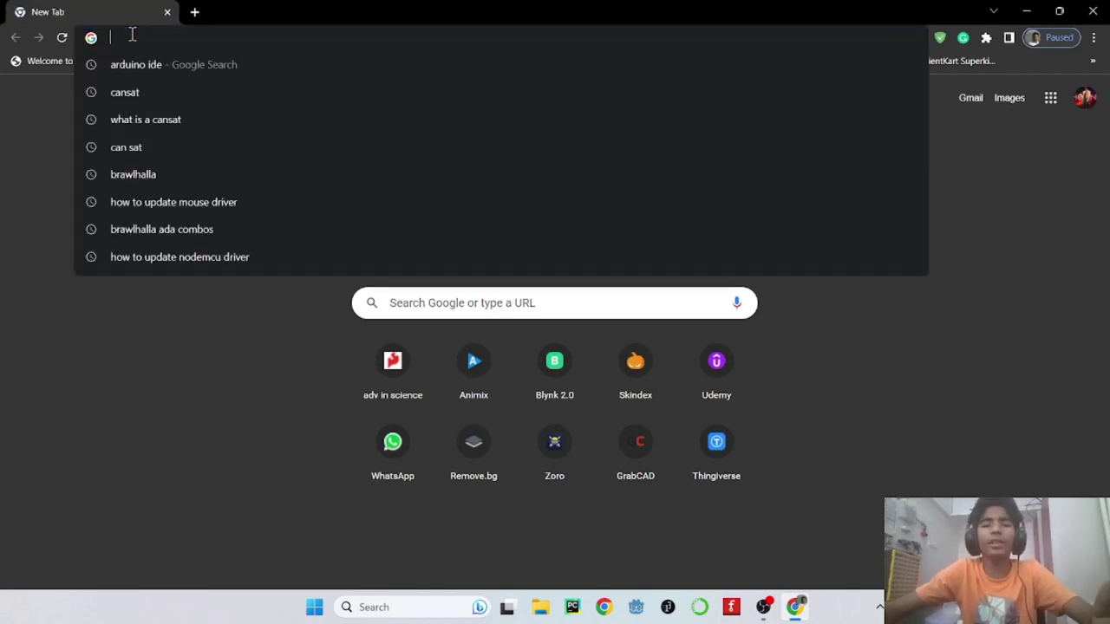
key("ctrl+v")
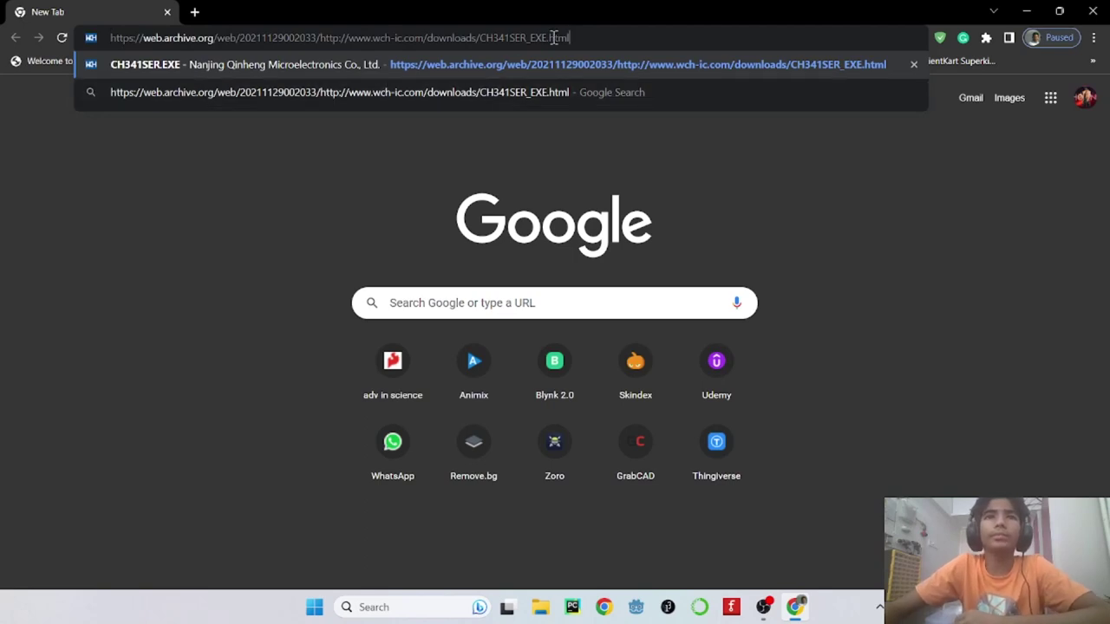
key("Return")
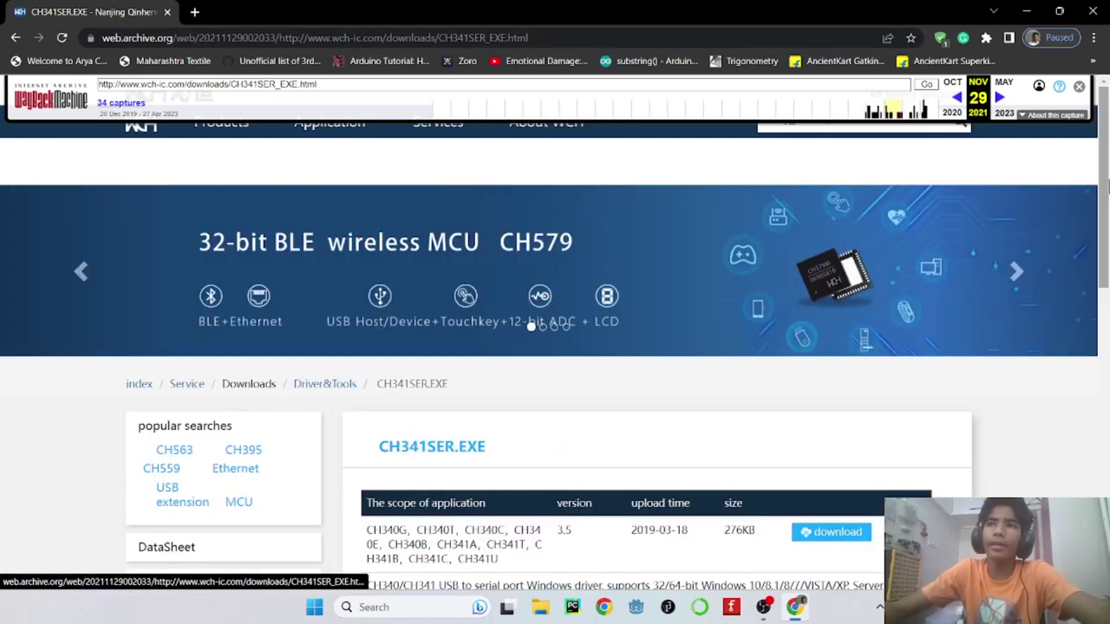
Download the CH341SER.EXE driver, saving it as CH341SER (2) in the Downloads folder, and close the browser window
scroll(1105, 186, "down", 2)
left_click(832, 395)
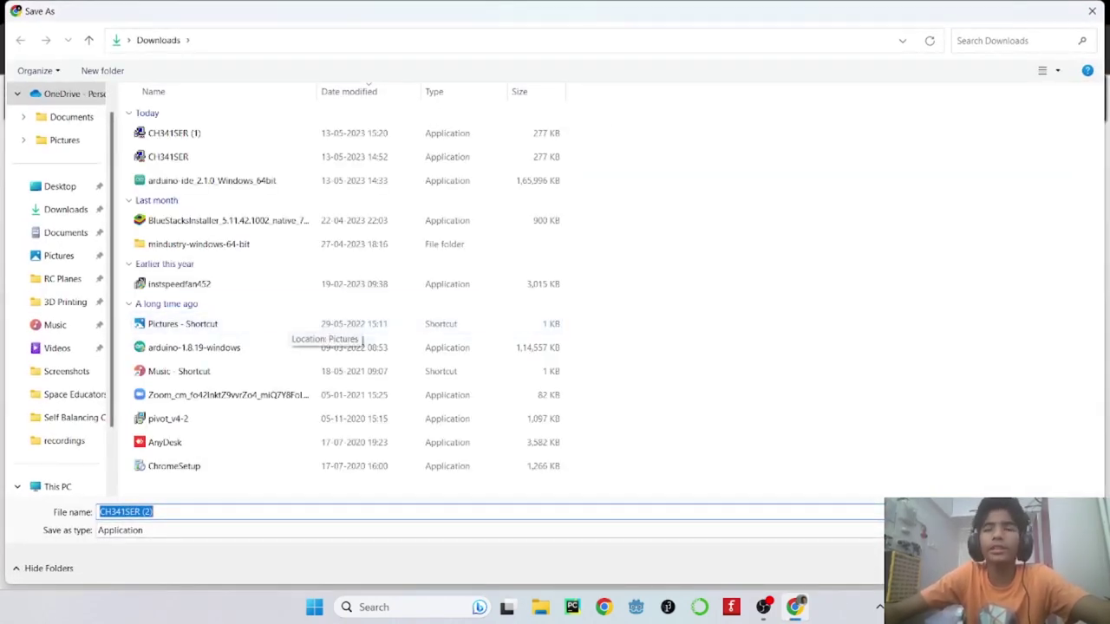
key("Return")
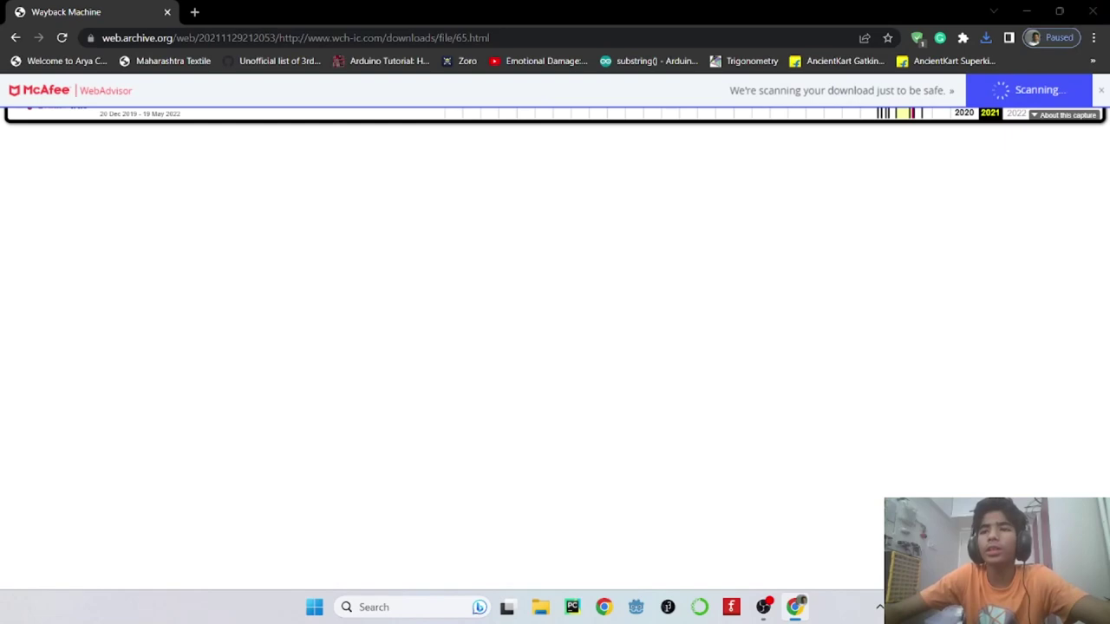
left_click(794, 607)
mouse_move(794, 607)
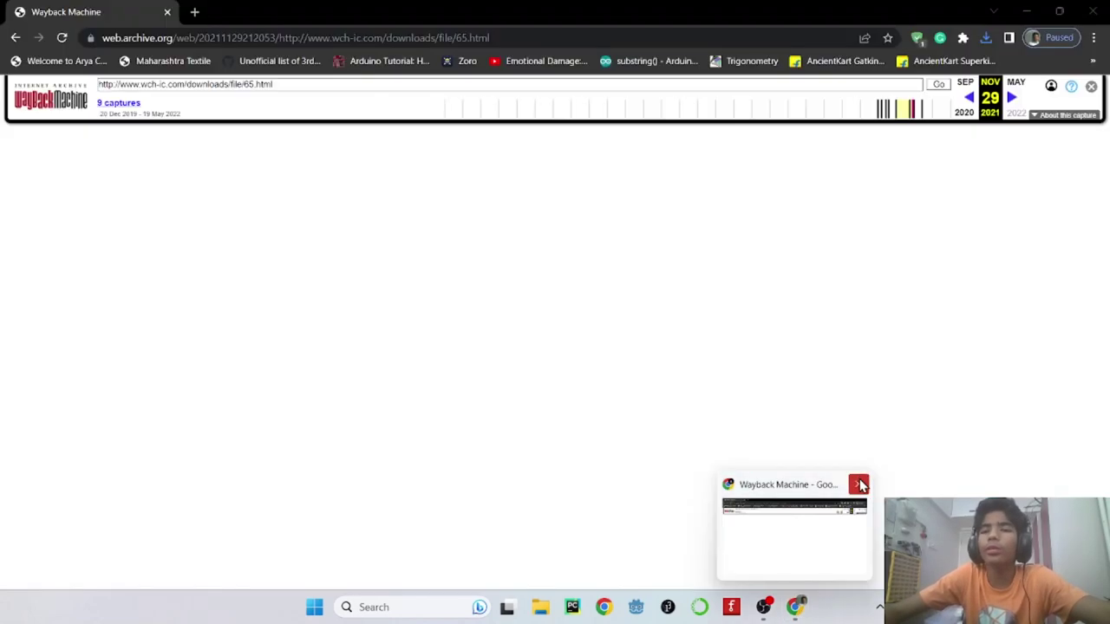
left_click(858, 484)
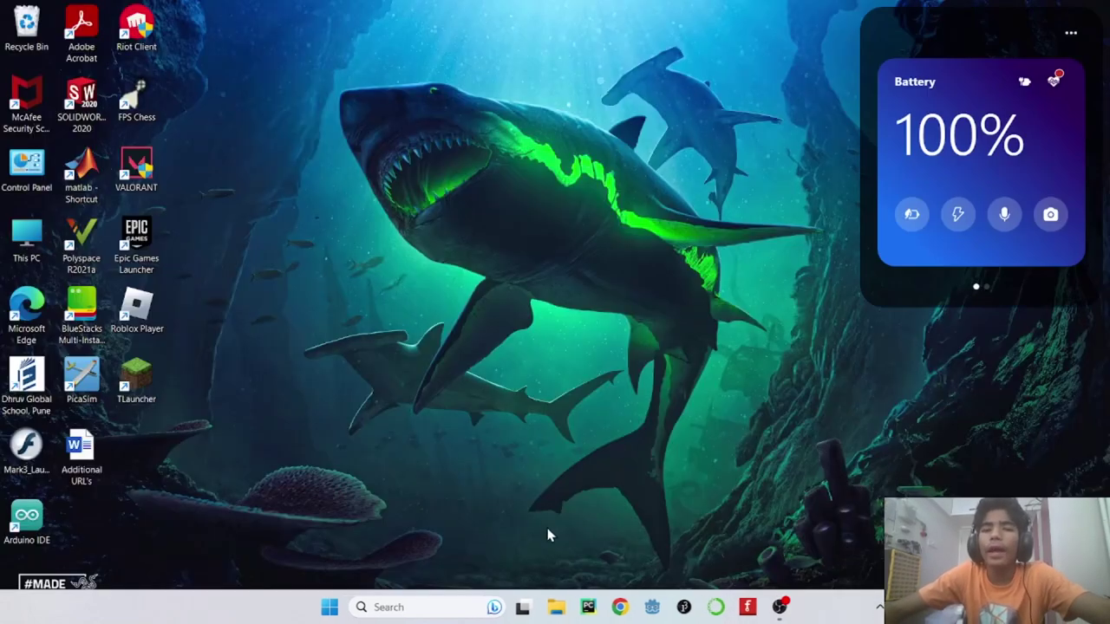
Open Device Manager in a maximized window, expand Ports (COM & LPT) and select the USB-SERIAL CH340 (COM9) device
left_click(392, 606)
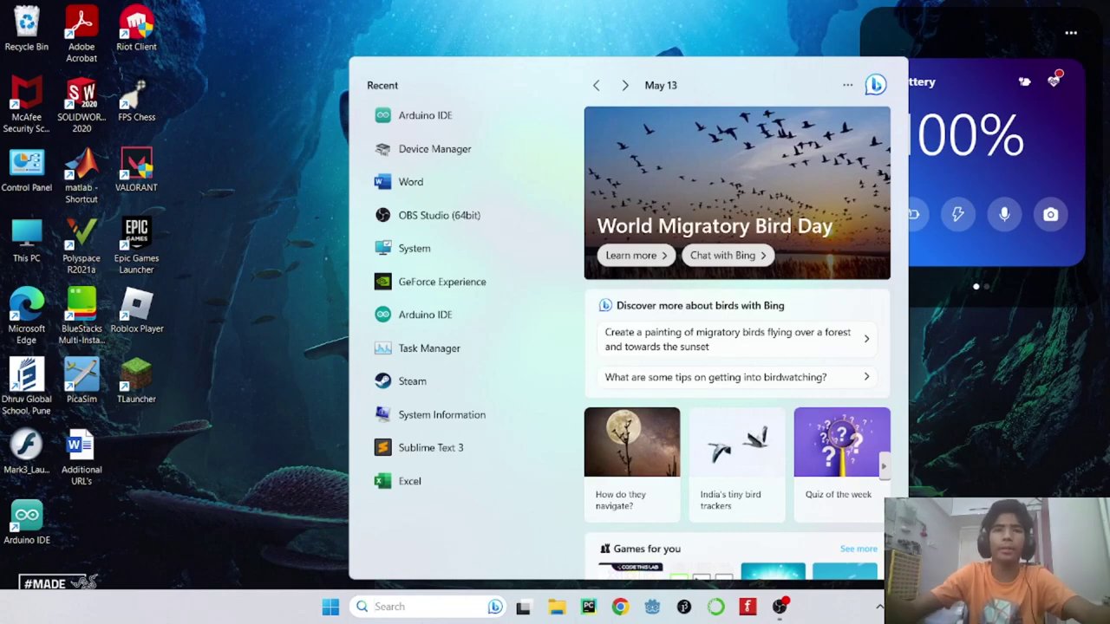
type("dev")
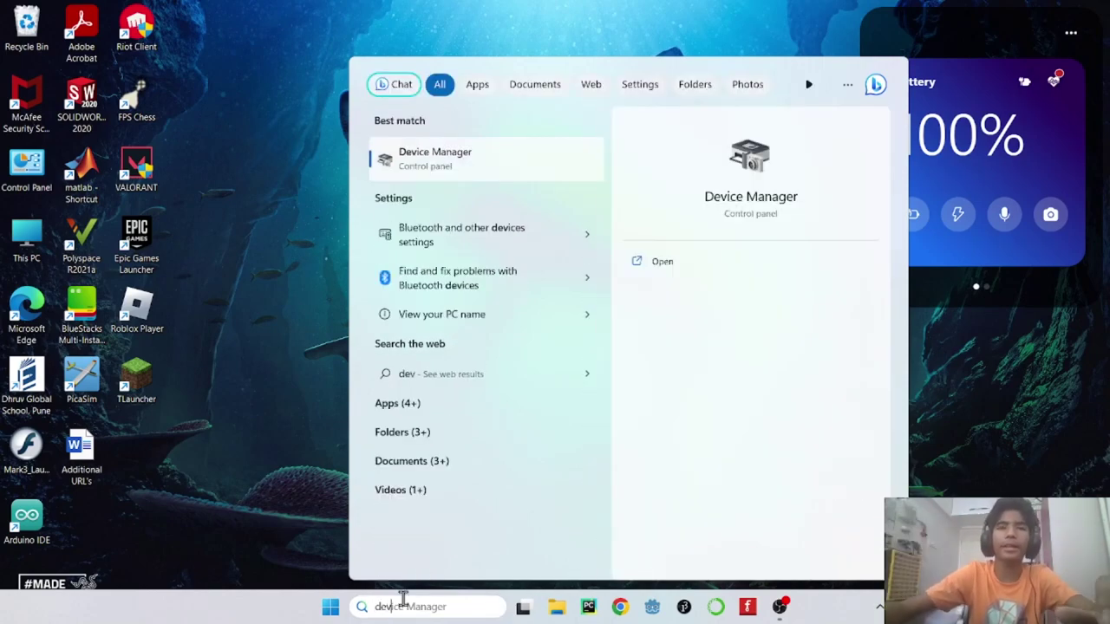
left_click(497, 173)
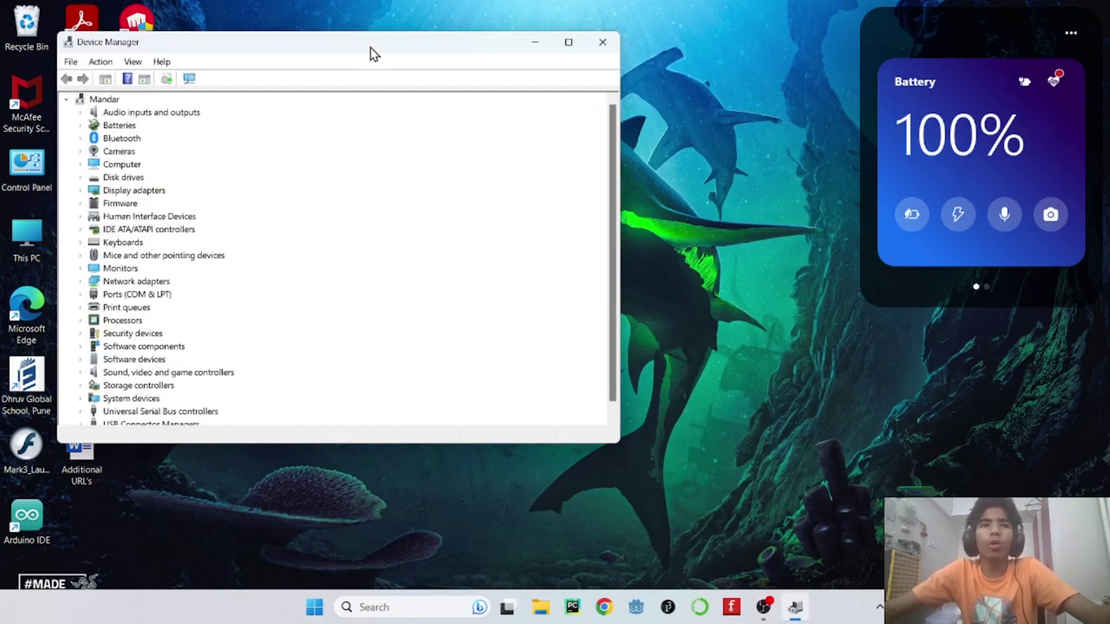
left_click_drag(369, 52, 551, 57)
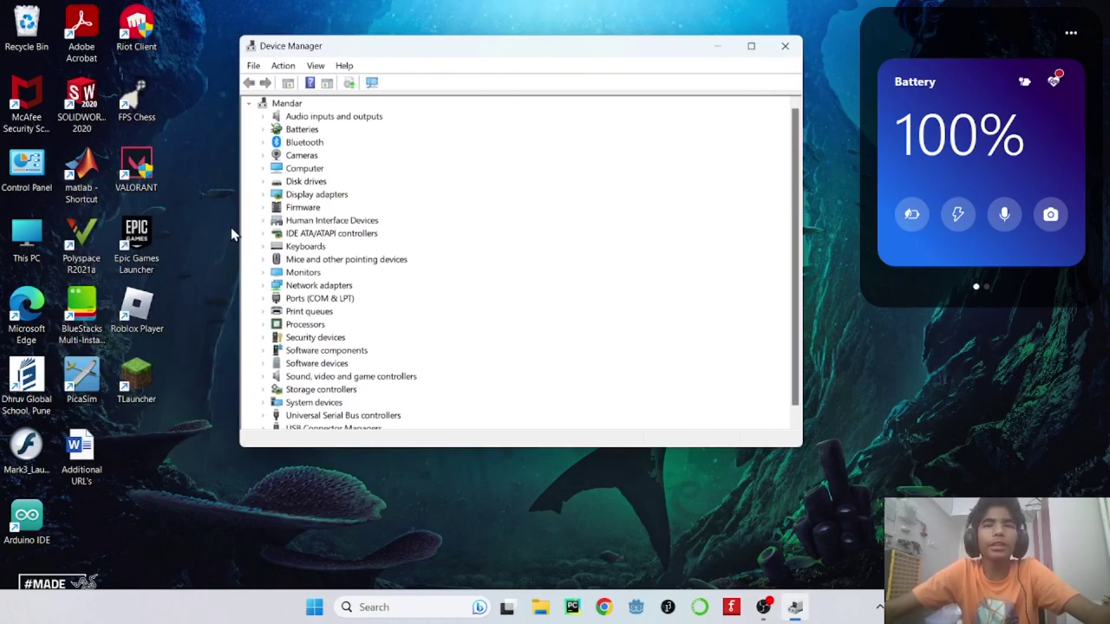
left_click(751, 45)
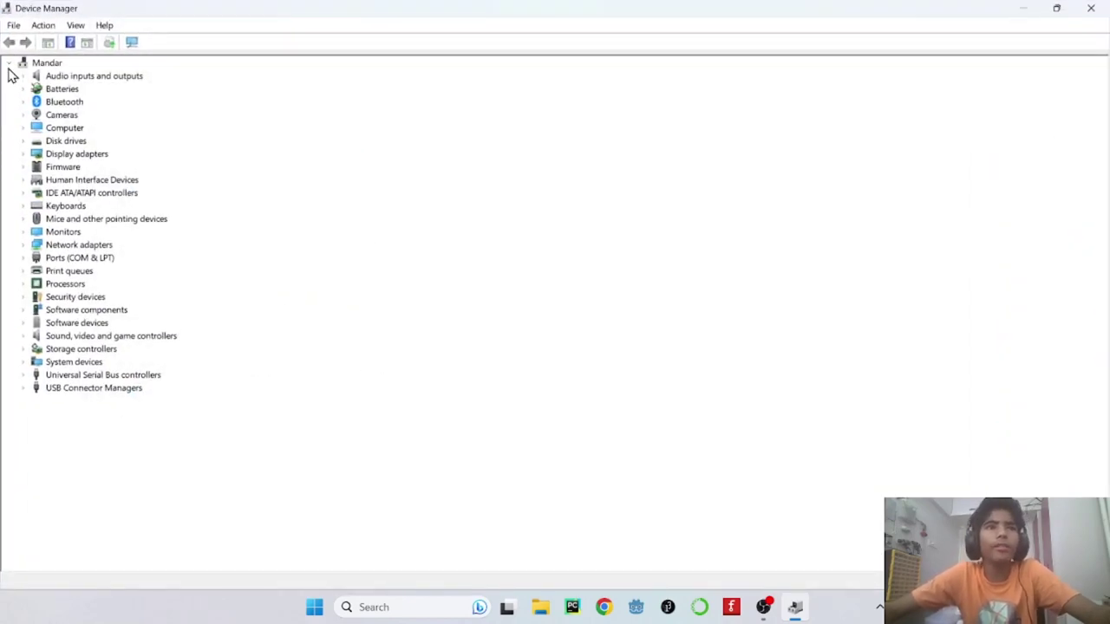
left_click(39, 262)
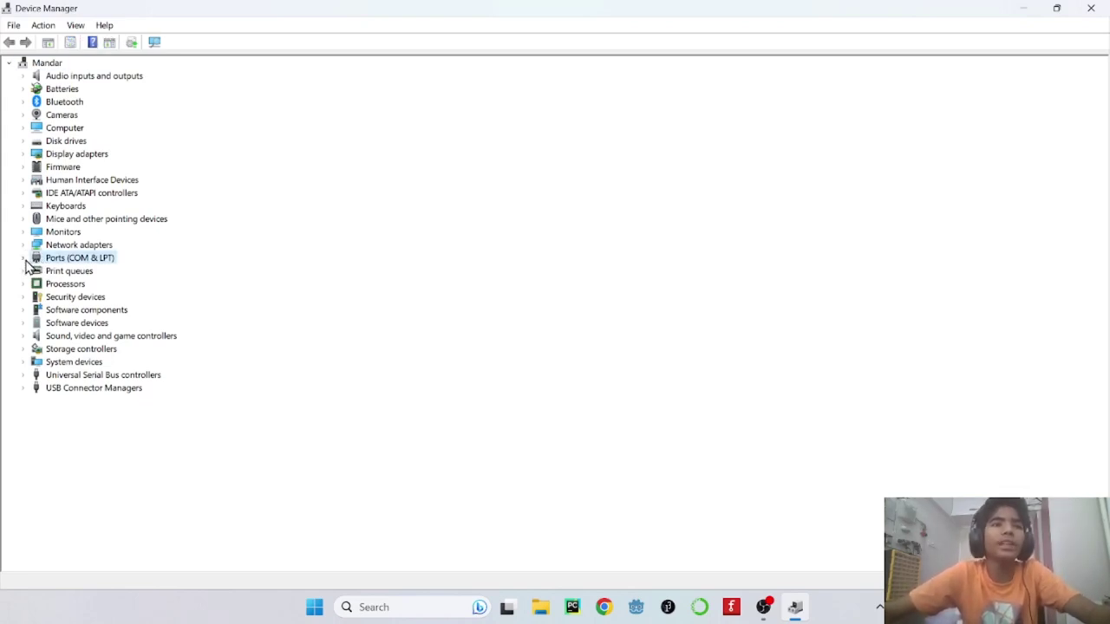
left_click(25, 260)
left_click(48, 276)
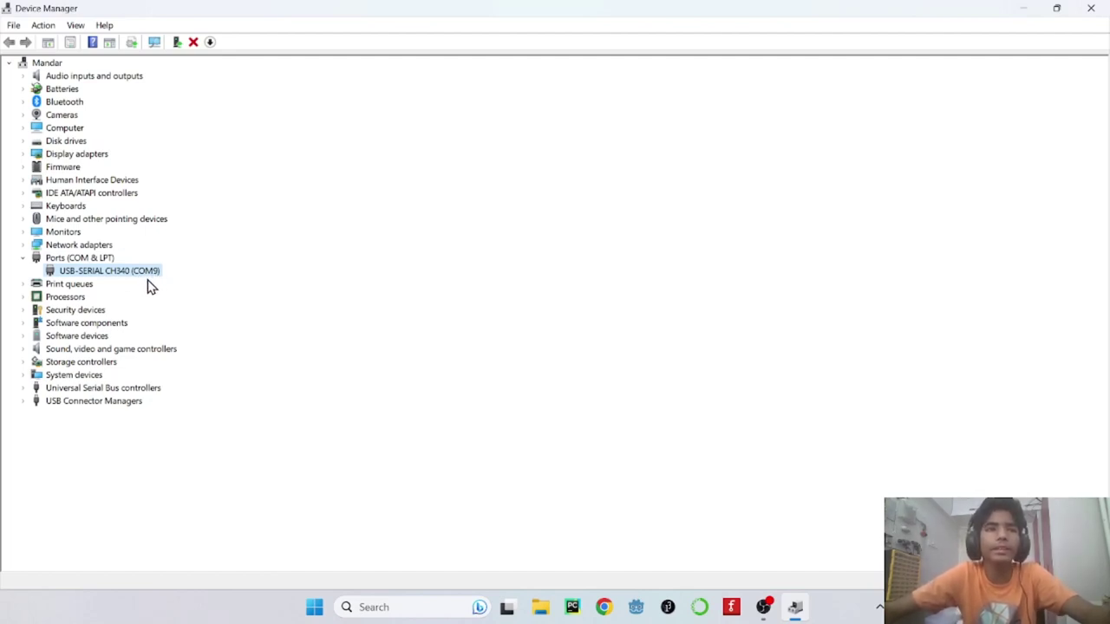
Update the selected port's driver to USB-SERIAL CH340 version 3.5.2019.1 [30-01-2019] from the computer's available drivers, and leave Device Manager
right_click(111, 275)
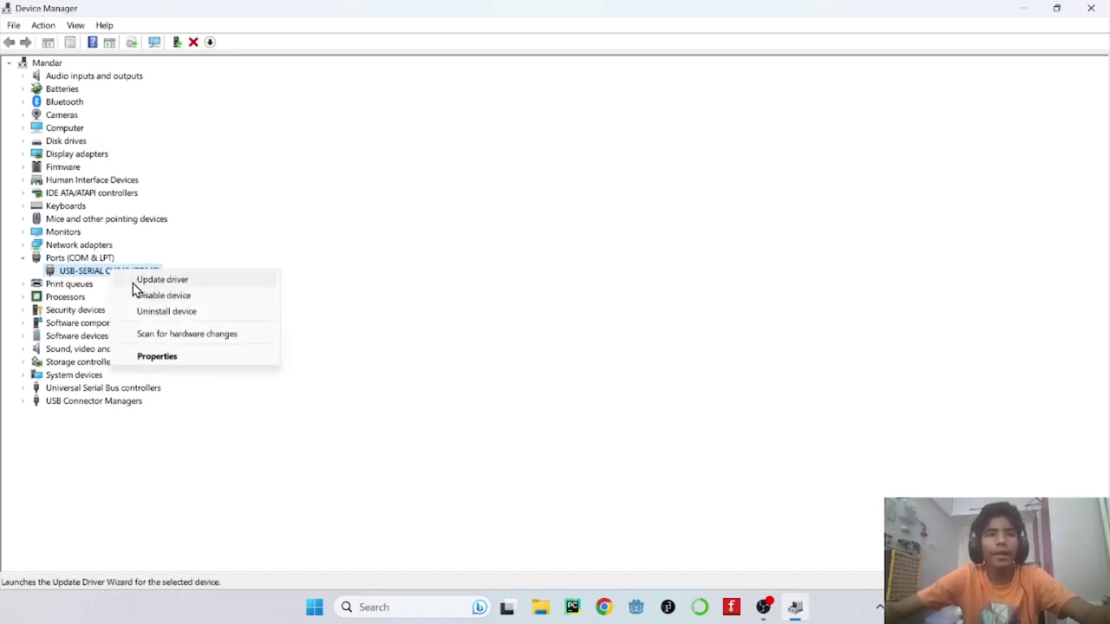
left_click(132, 284)
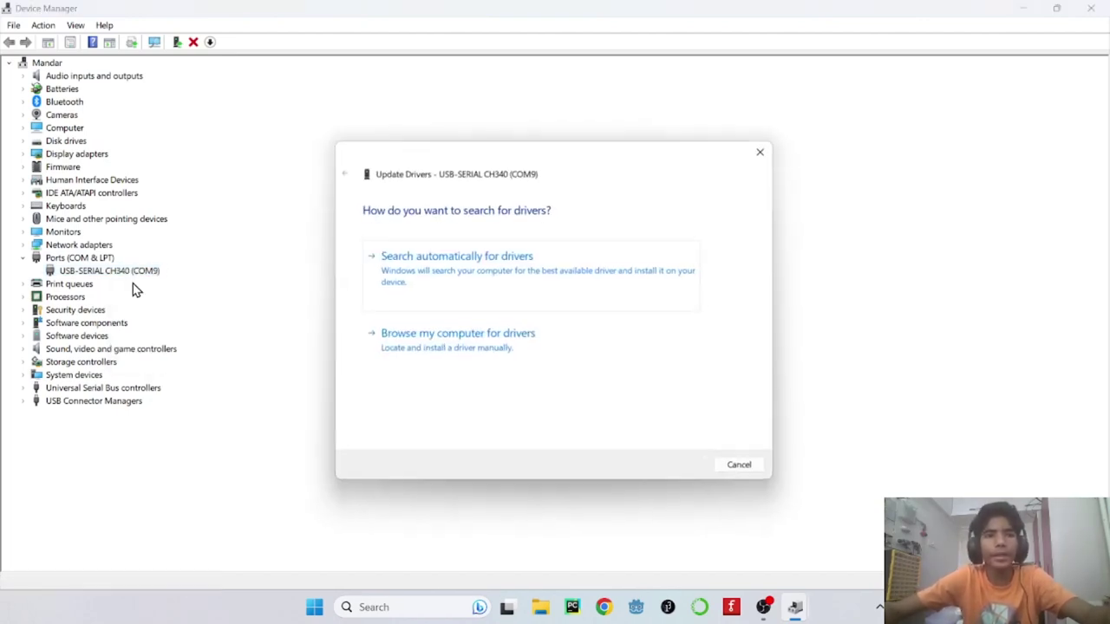
left_click(516, 347)
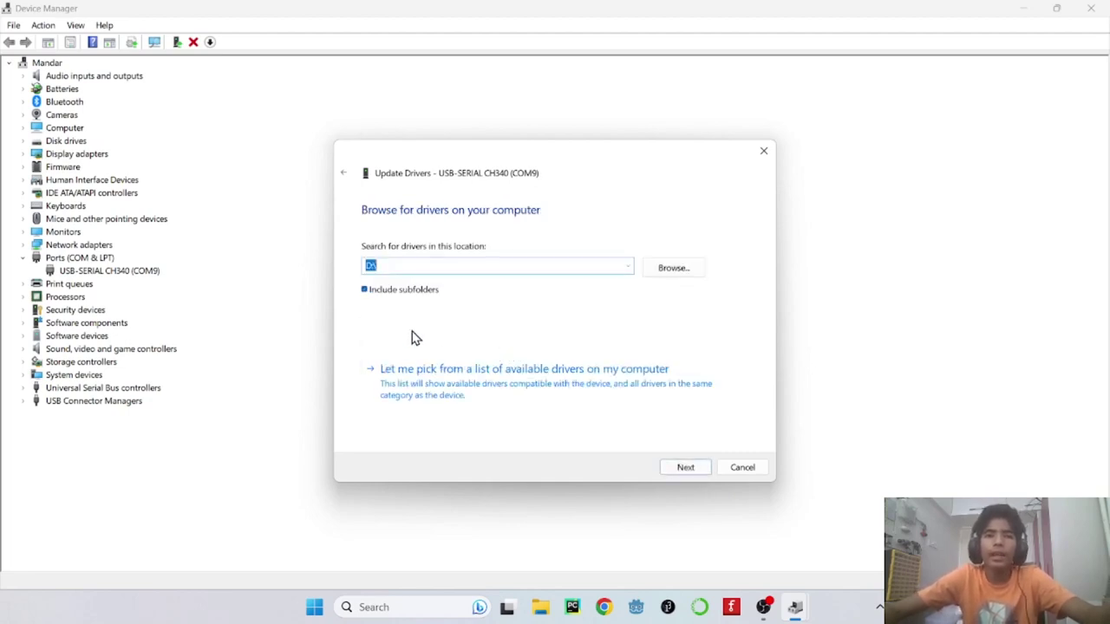
left_click(533, 405)
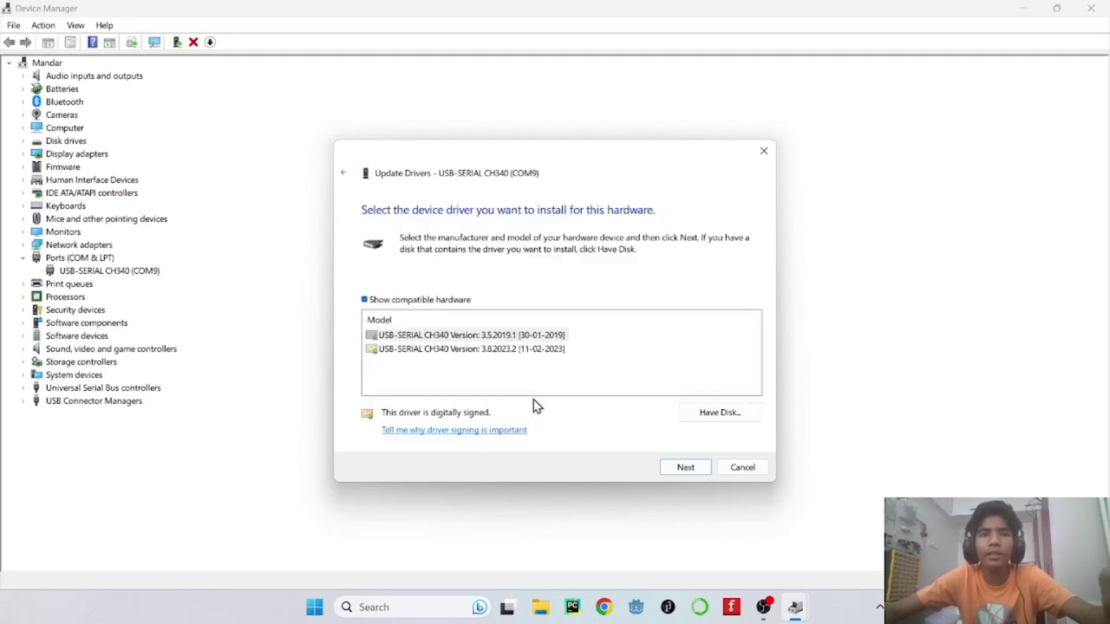
left_click(404, 350)
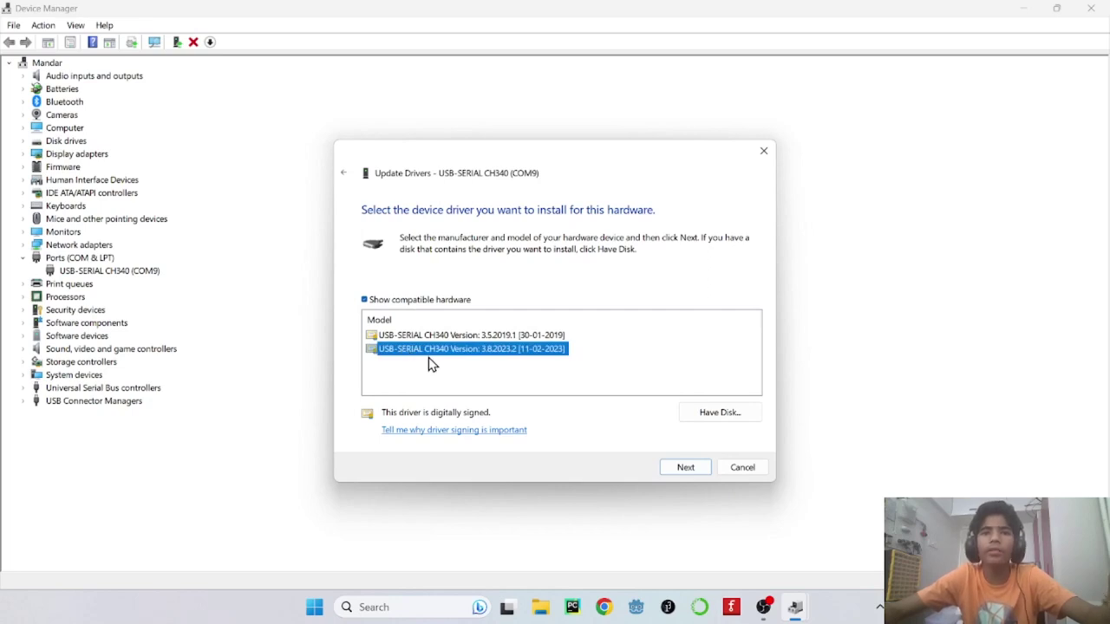
left_click(431, 364)
left_click(434, 355)
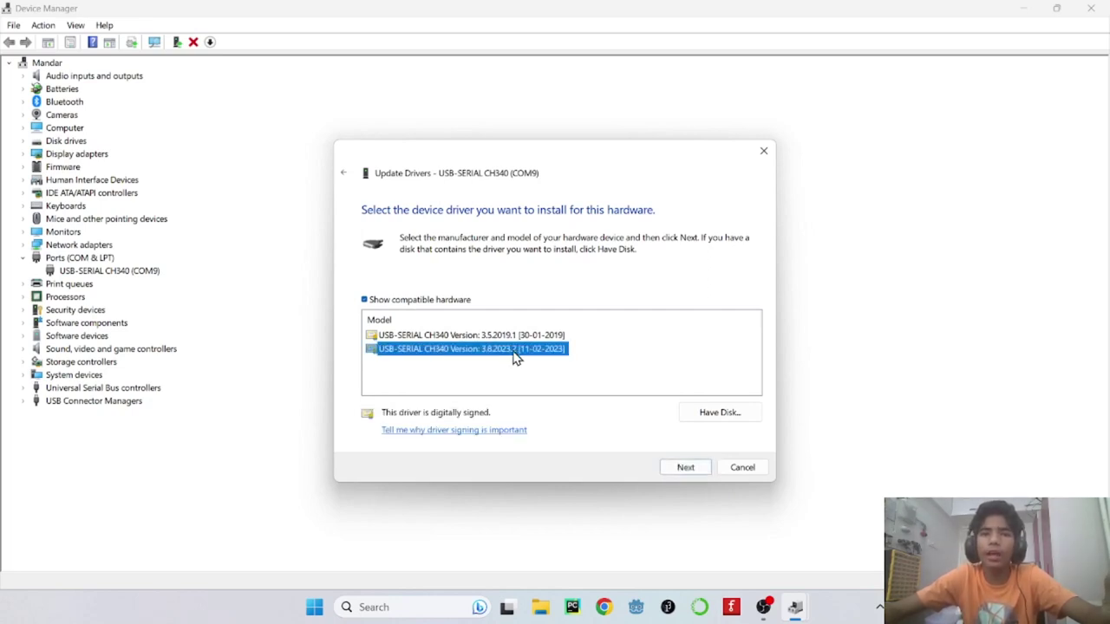
left_click(473, 336)
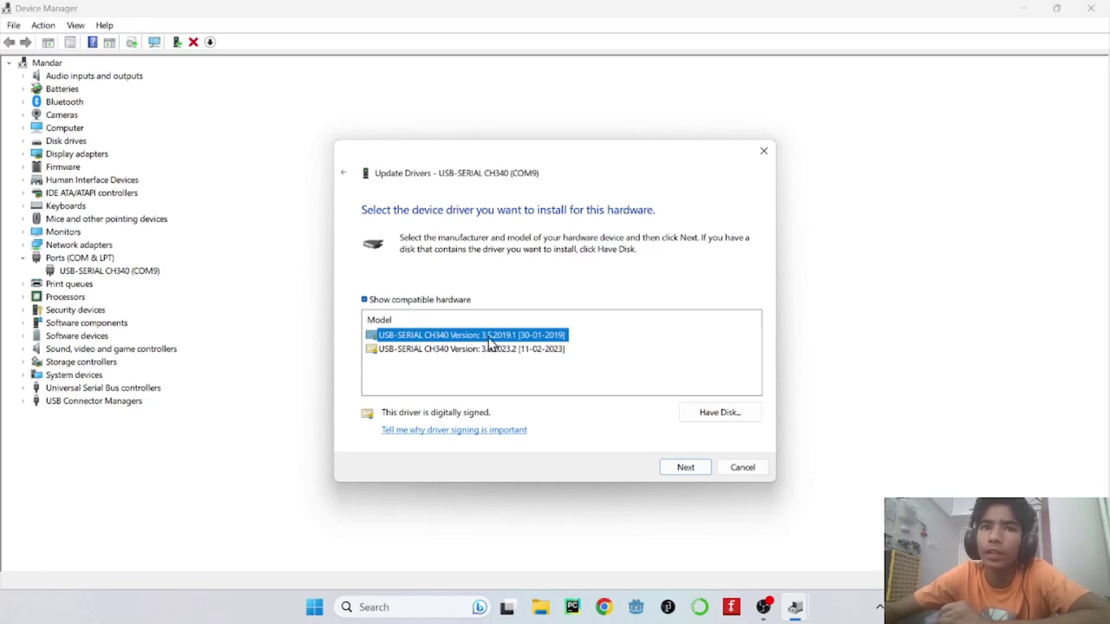
left_click(699, 469)
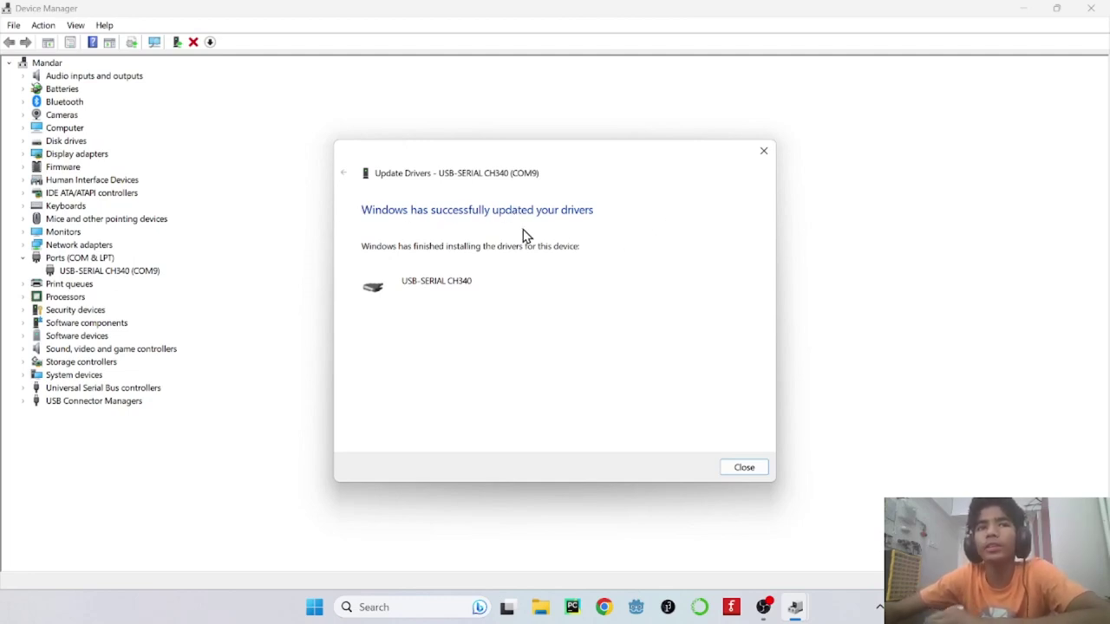
left_click(764, 153)
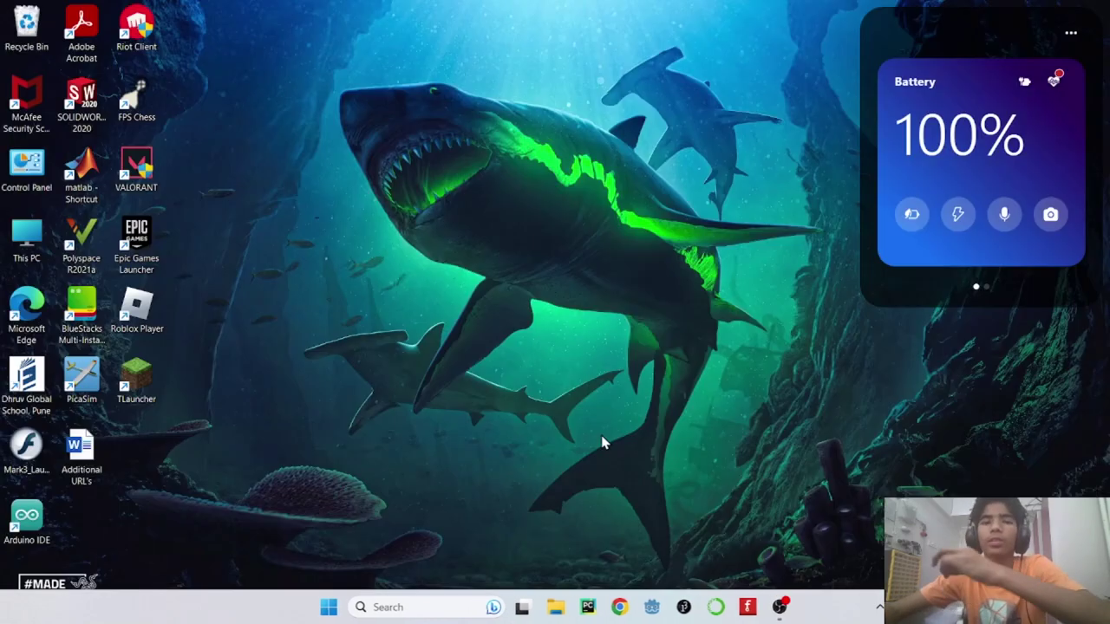
Switch to Arduino IDE, create a new sketch, close the Mini-Satellite_Logger window and maximize the new sketch's window
left_click(328, 606)
type("ard")
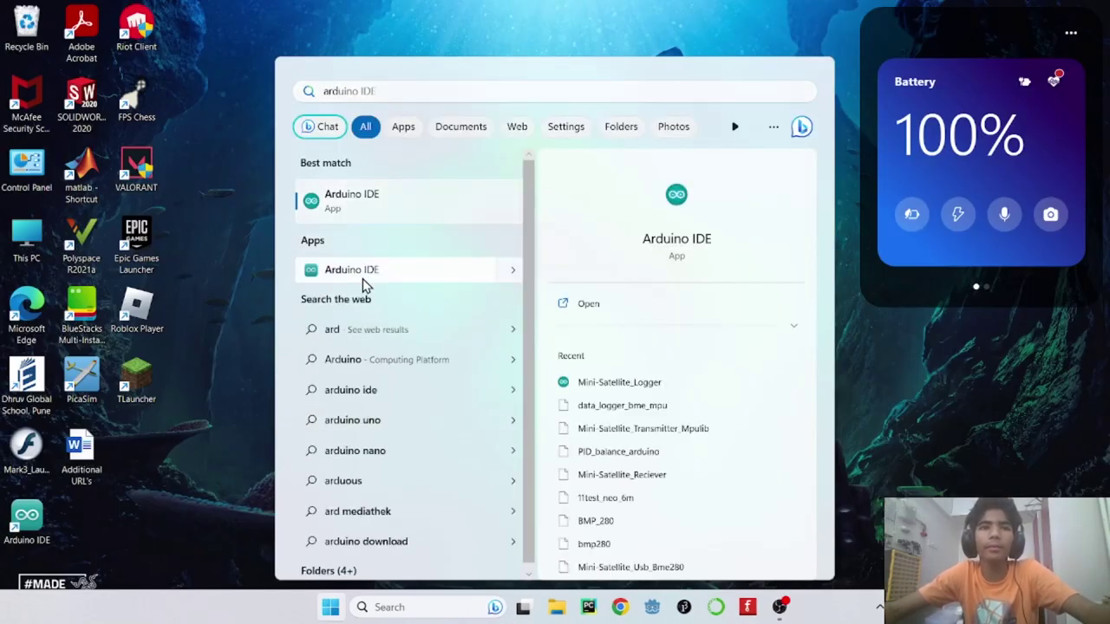
left_click(362, 276)
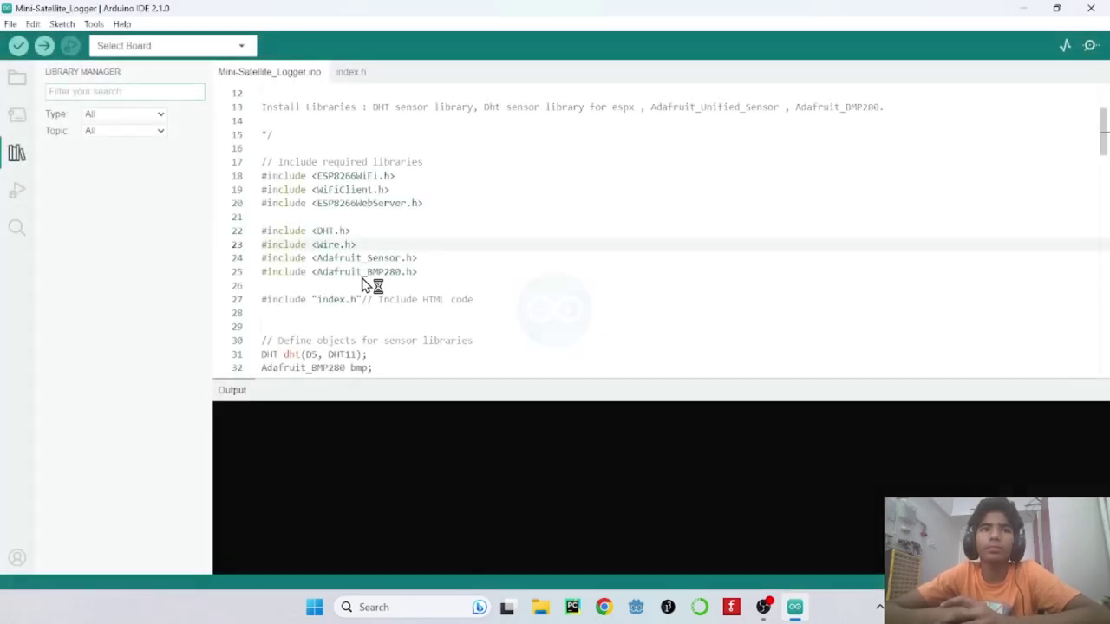
left_click(11, 24)
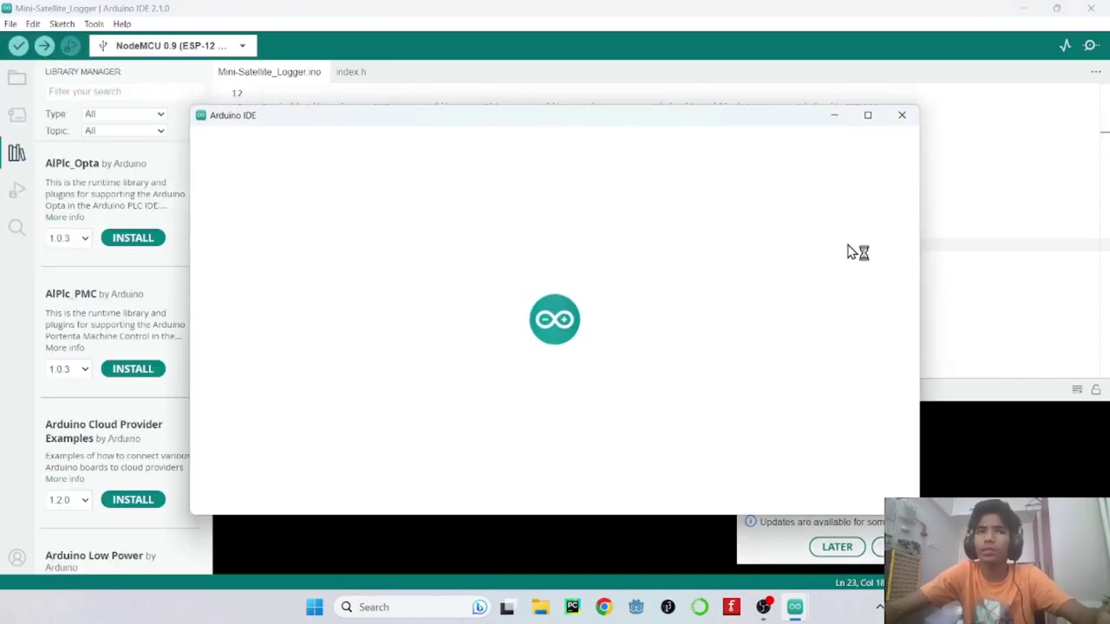
left_click(1091, 8)
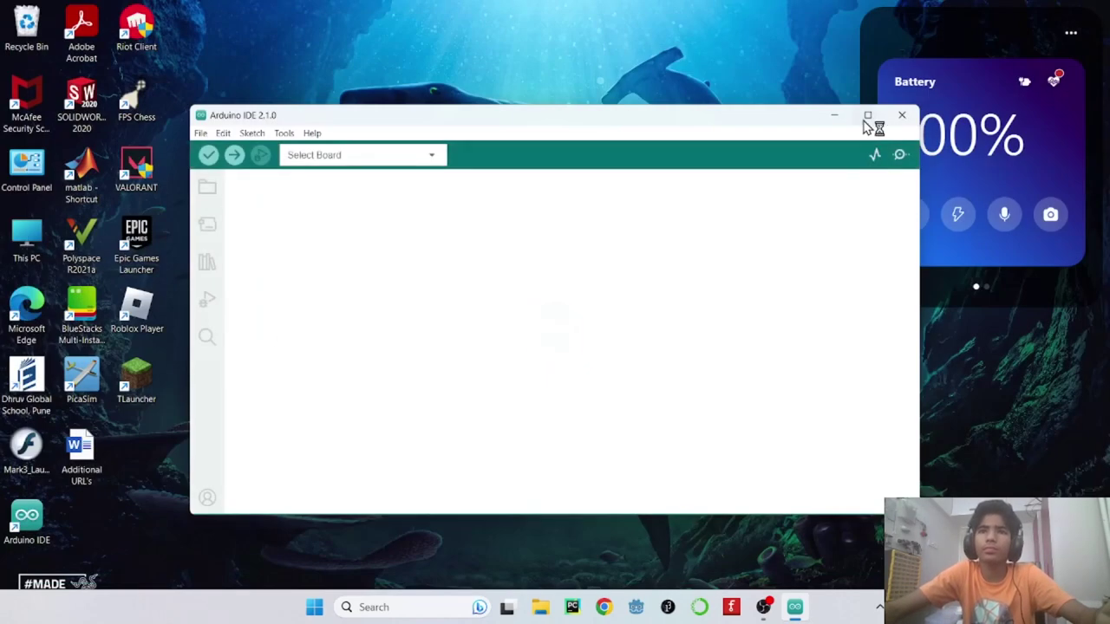
left_click(881, 116)
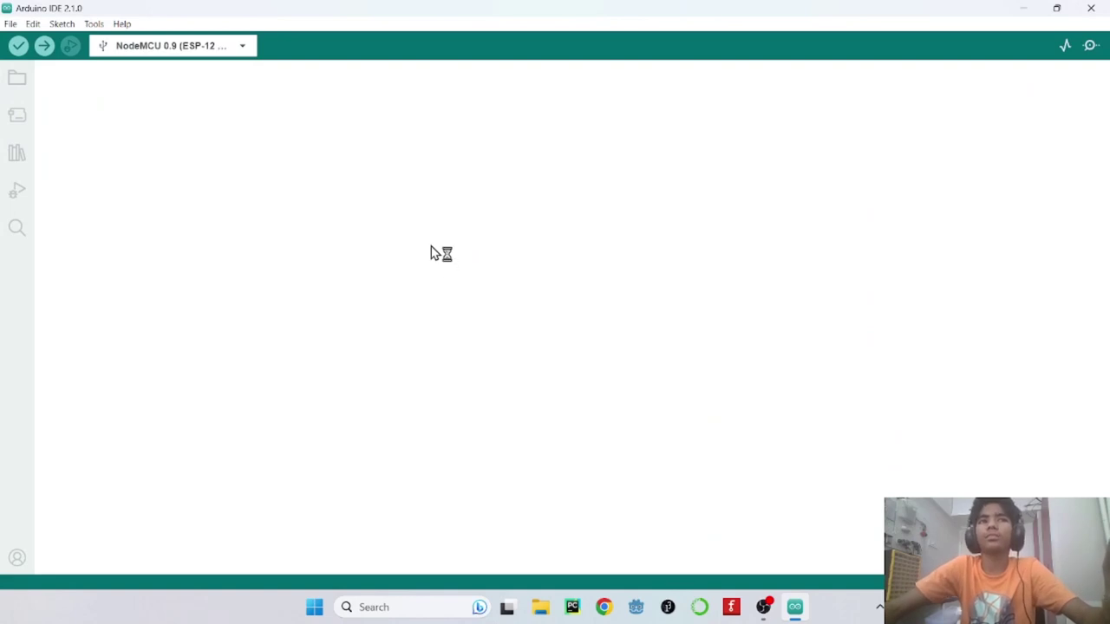
Set the sketch's board to NodeMCU 0.9 (ESP-12 Module) with port COM9 Serial Port (USB)
left_click(242, 46)
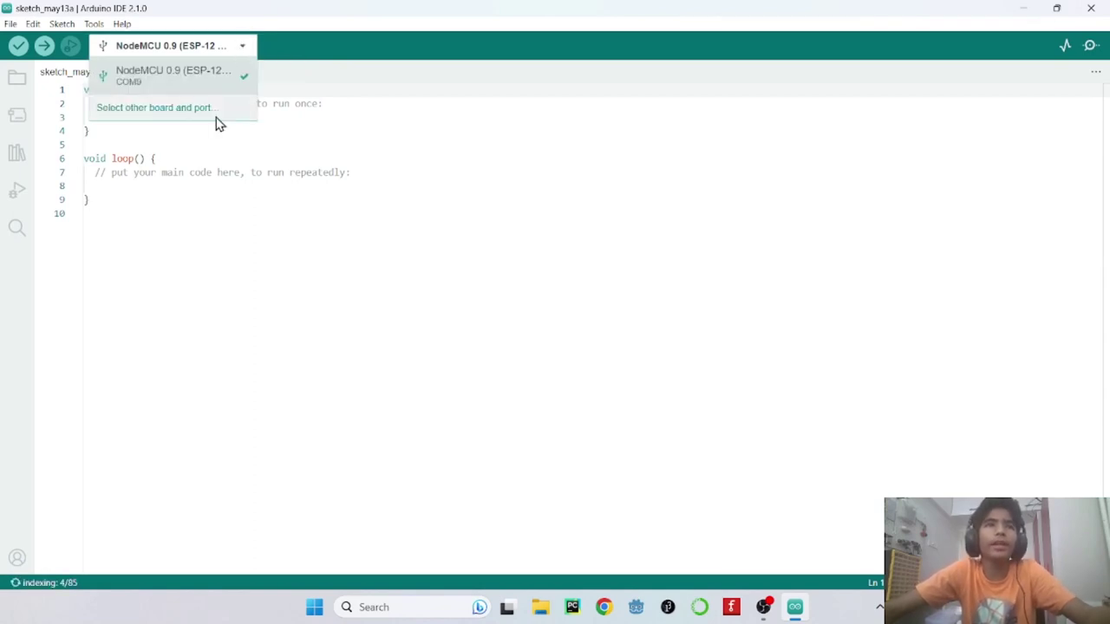
left_click(217, 121)
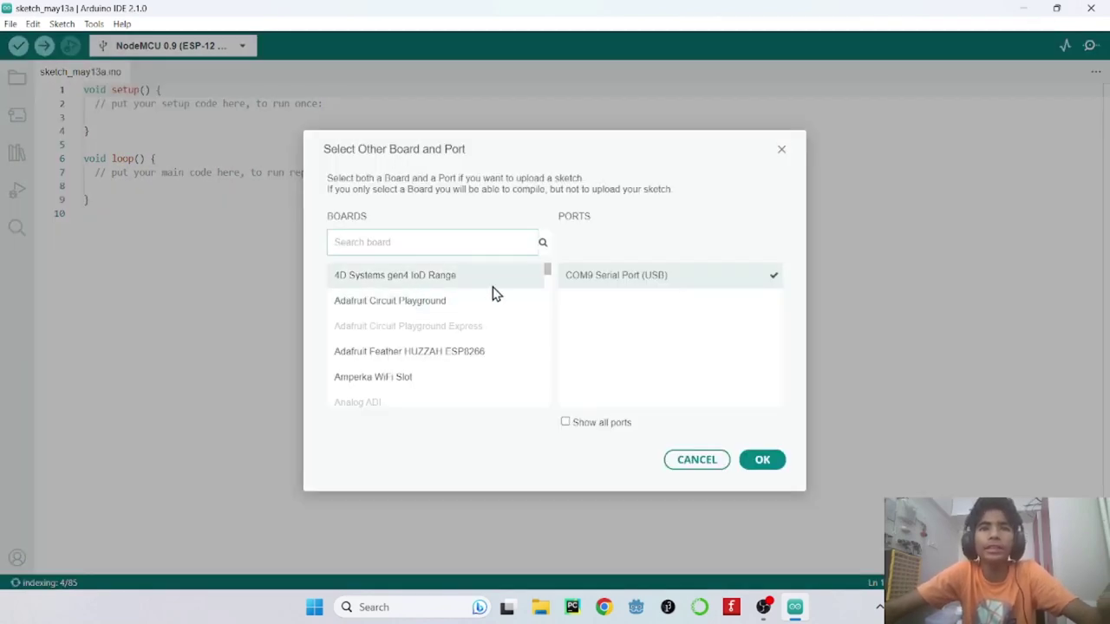
type("node")
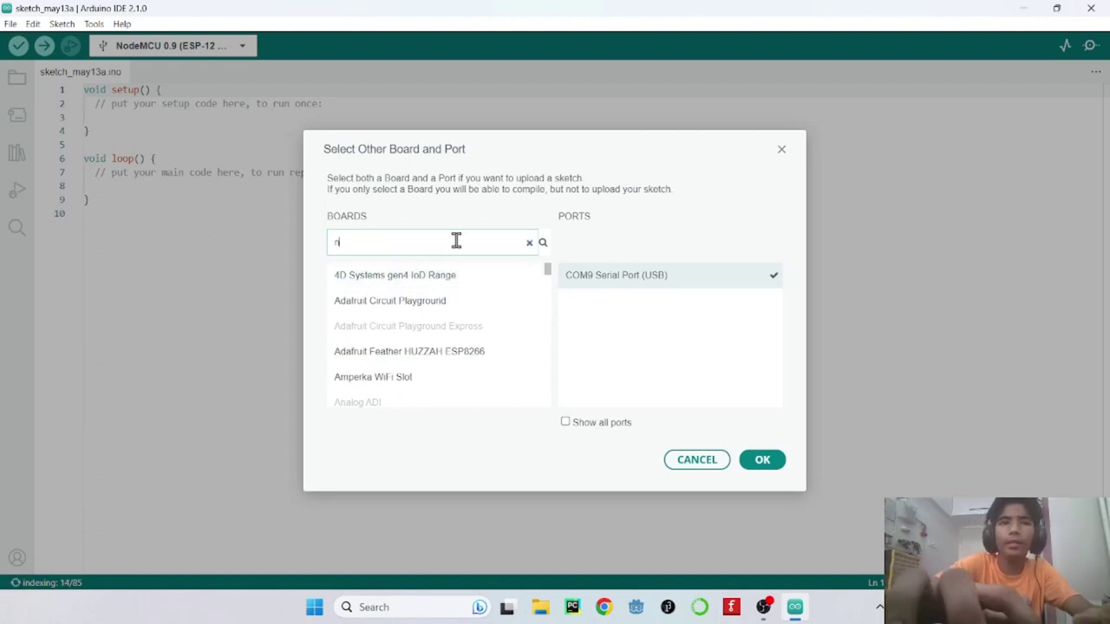
left_click(488, 277)
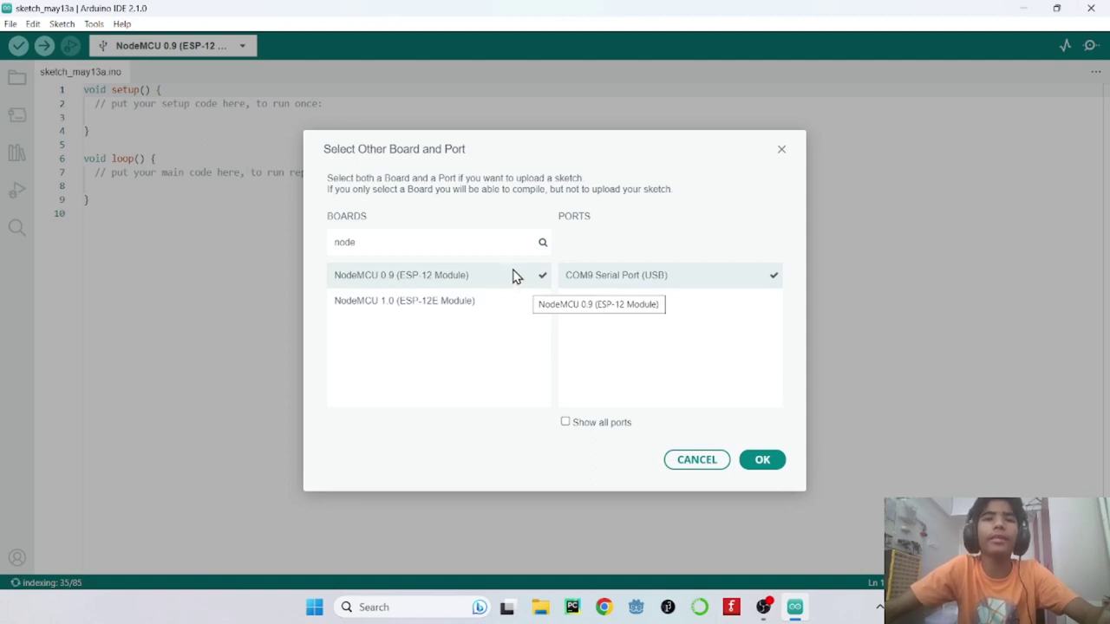
left_click(775, 462)
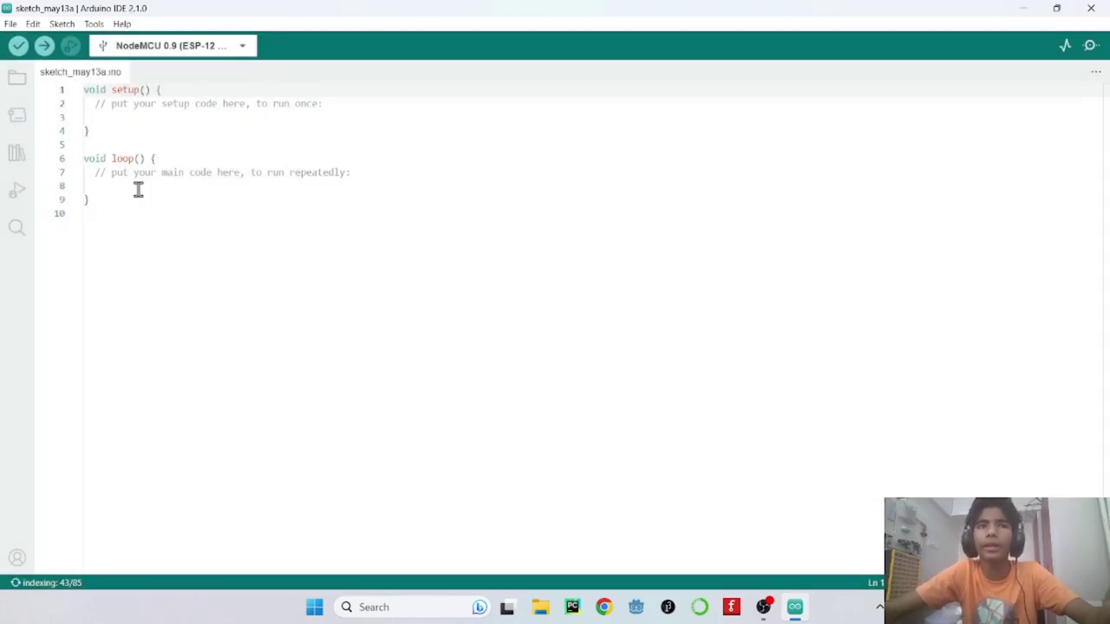
Upload the empty sketch to the NodeMCU board and follow the write progress in the output
left_click(42, 47)
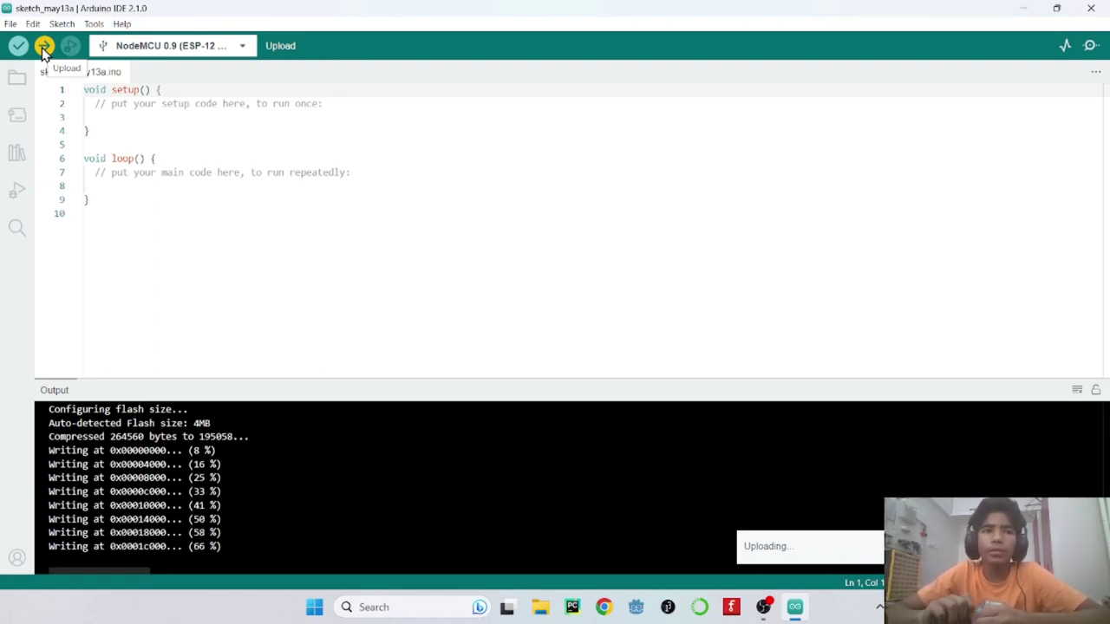
mouse_move(228, 545)
left_mouse_down()
mouse_move(94, 491)
mouse_move(42, 421)
mouse_move(156, 517)
mouse_move(218, 547)
left_mouse_up()
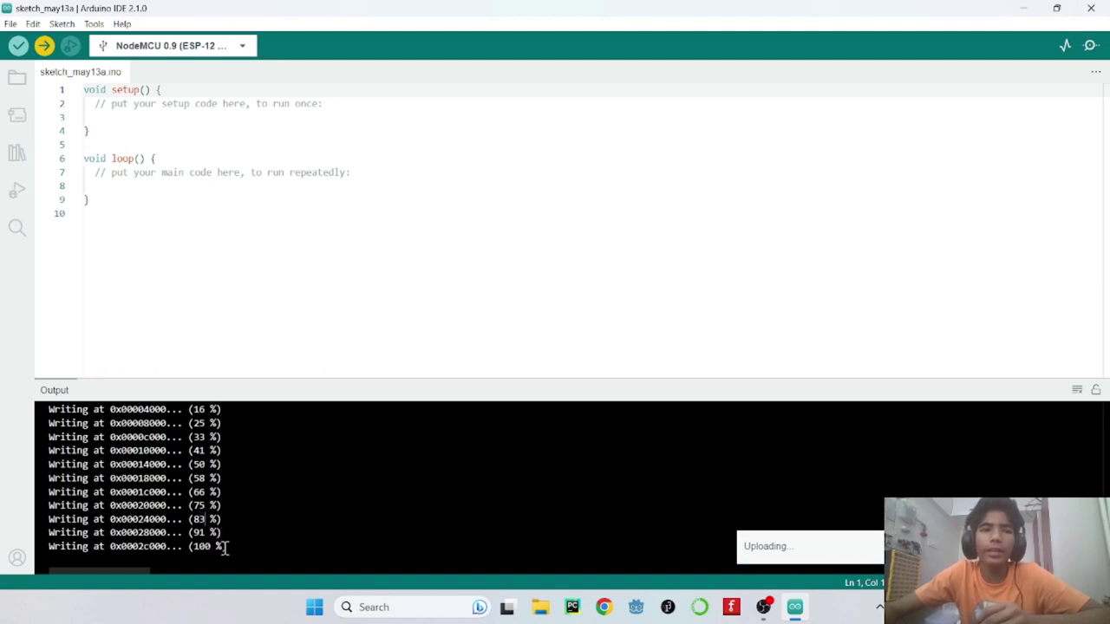
left_click(117, 217)
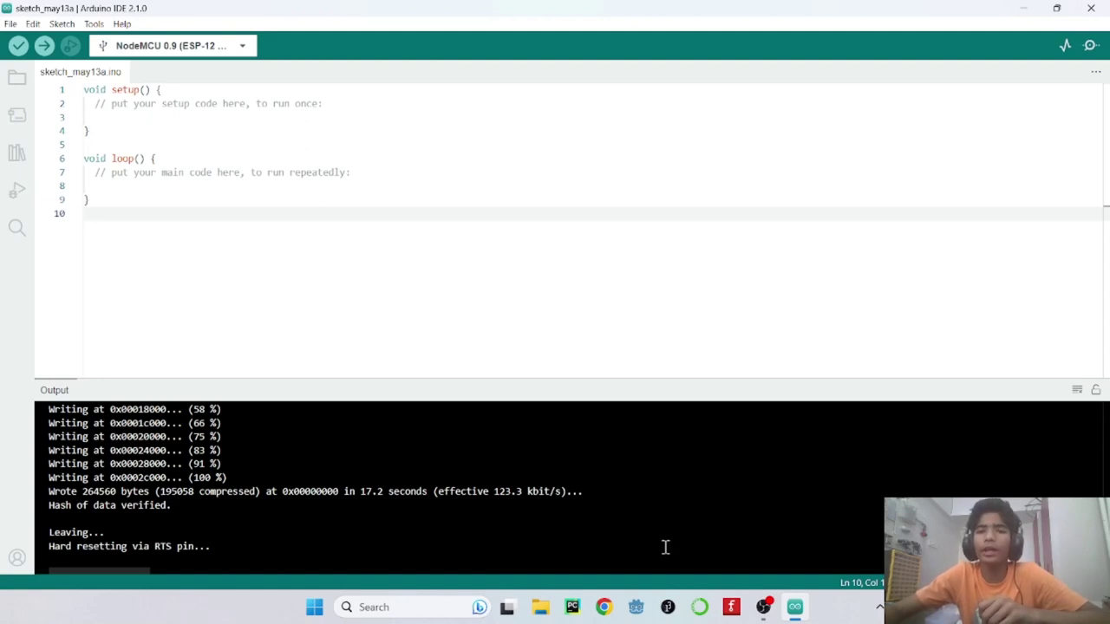
From Google Drive in Chrome, download the CanSat folder to the Desktop as CanSat-20230513T102621Z-001 and move the archive to the middle of the desktop
left_click(762, 610)
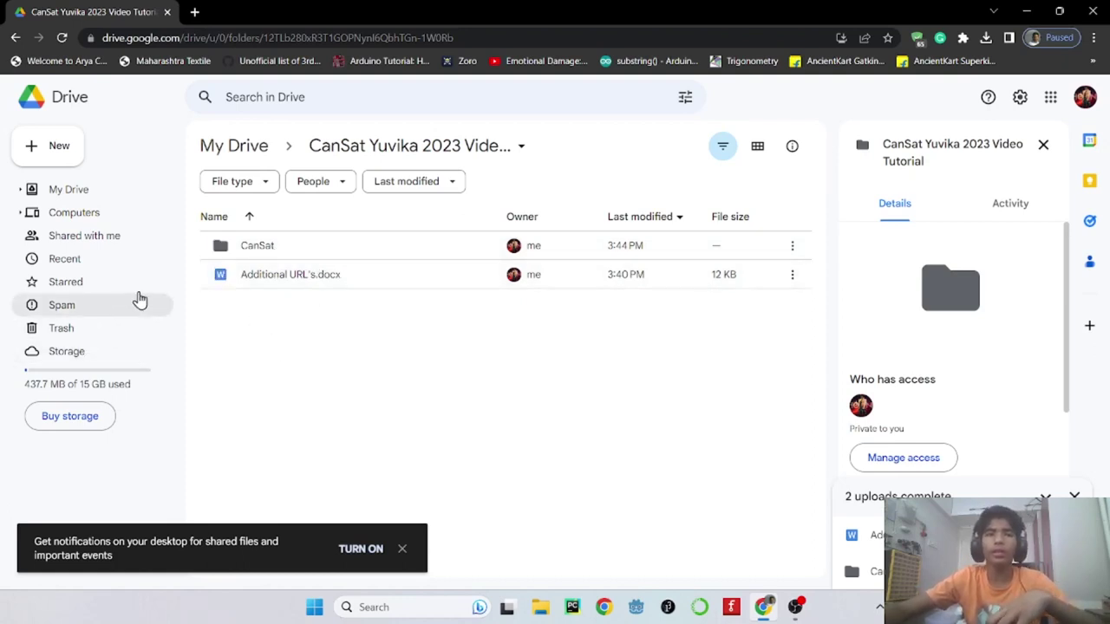
right_click(328, 250)
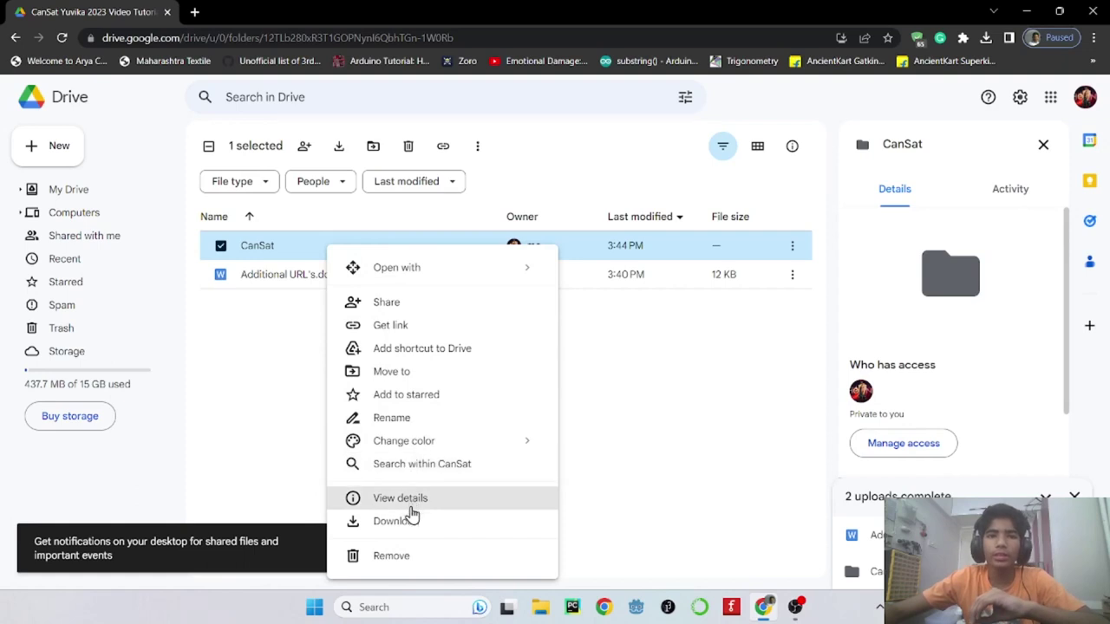
left_click(412, 524)
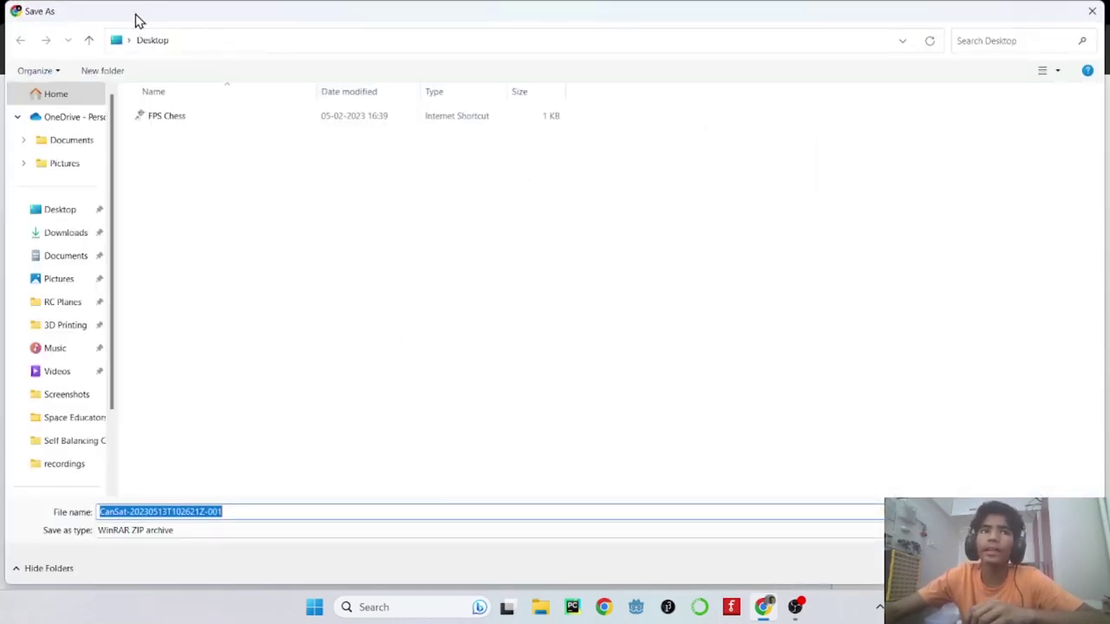
key("Return")
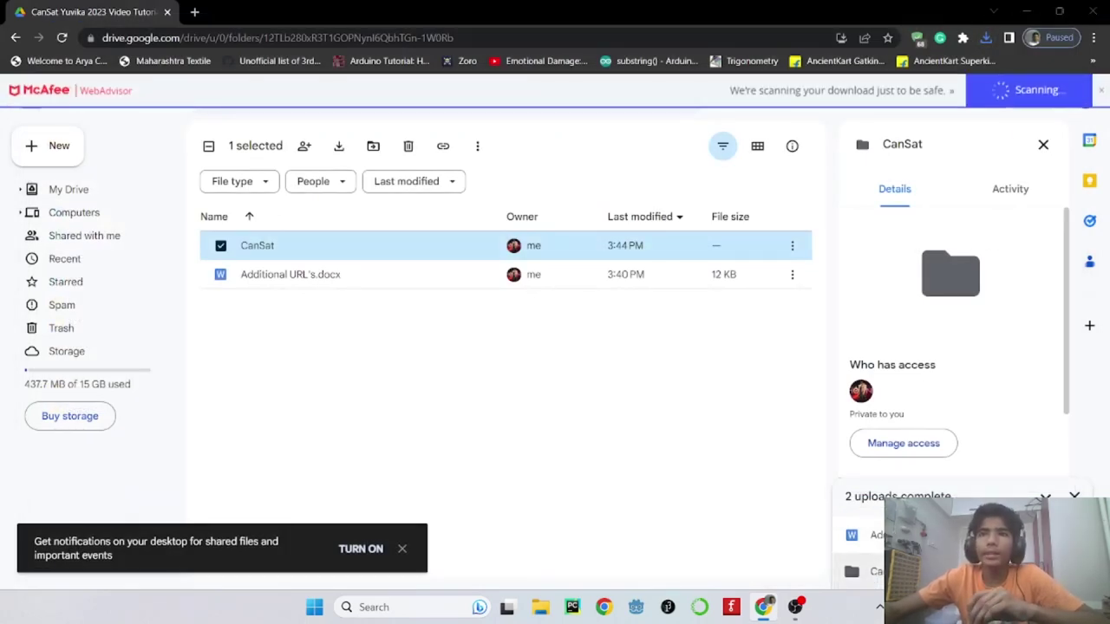
key("super+d")
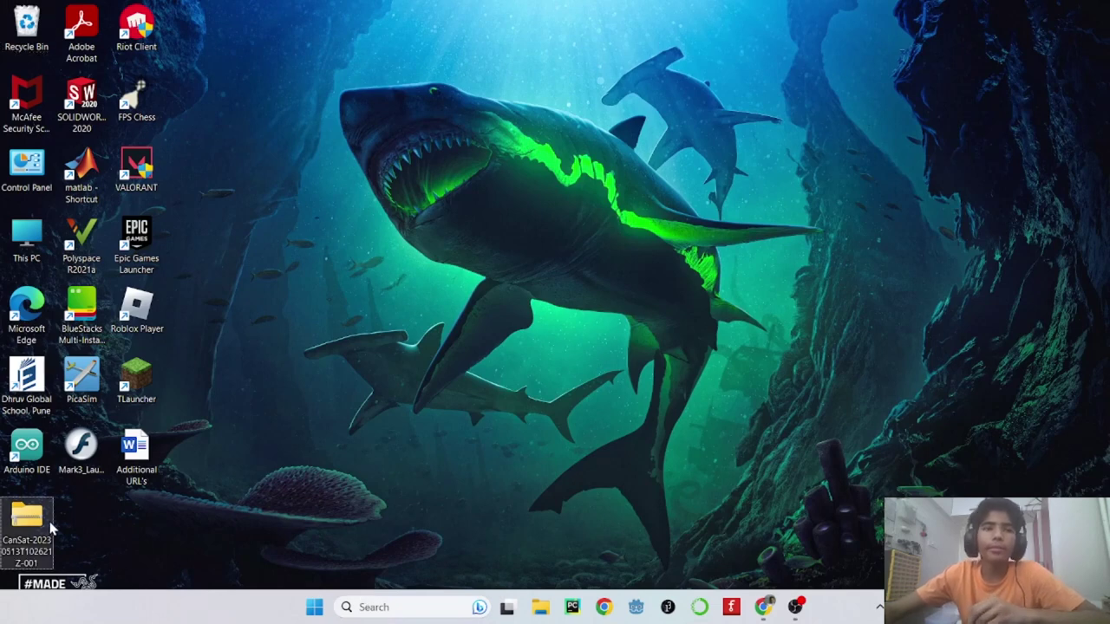
left_click_drag(51, 527, 675, 230)
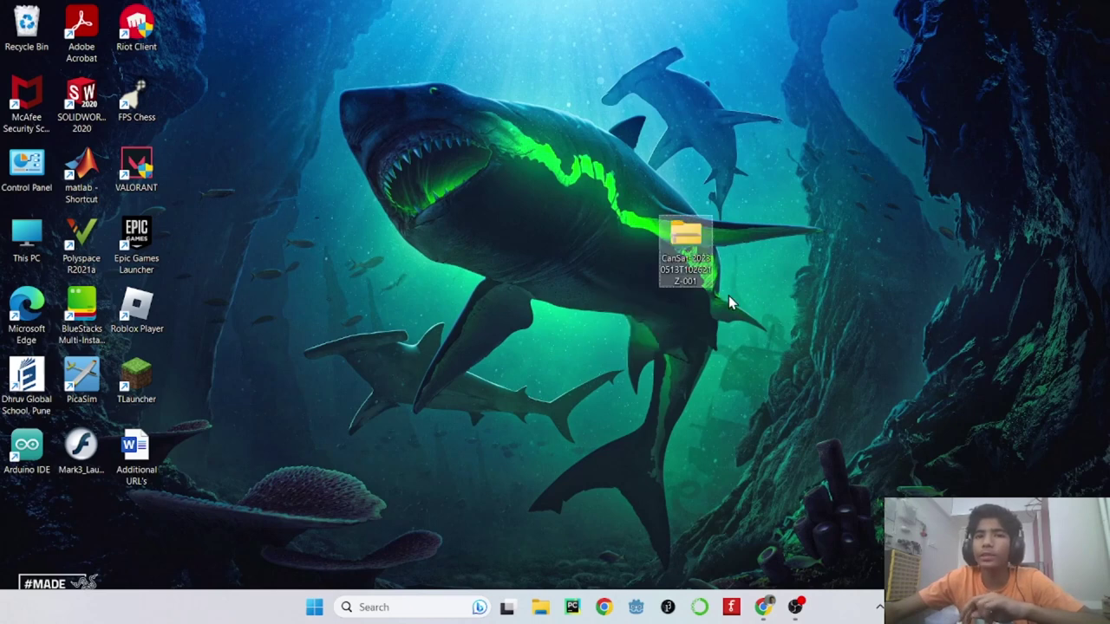
Extract the CanSat archive to the CanSat-20230513T102621Z-001 folder on the Desktop and place the extracted folder beside the archive
right_click(681, 258)
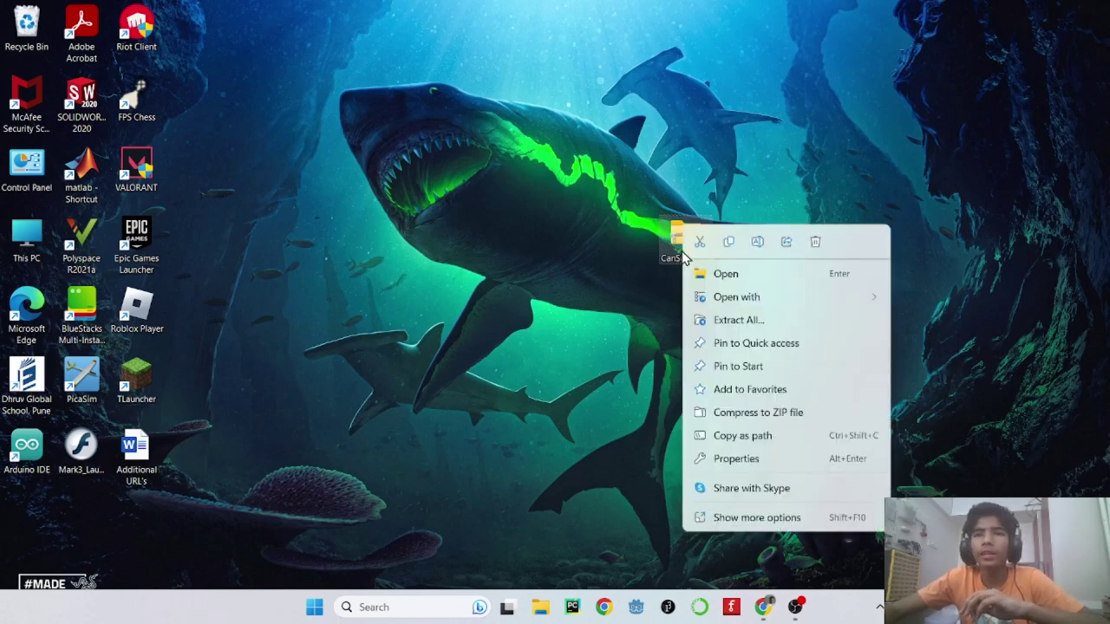
left_click(728, 321)
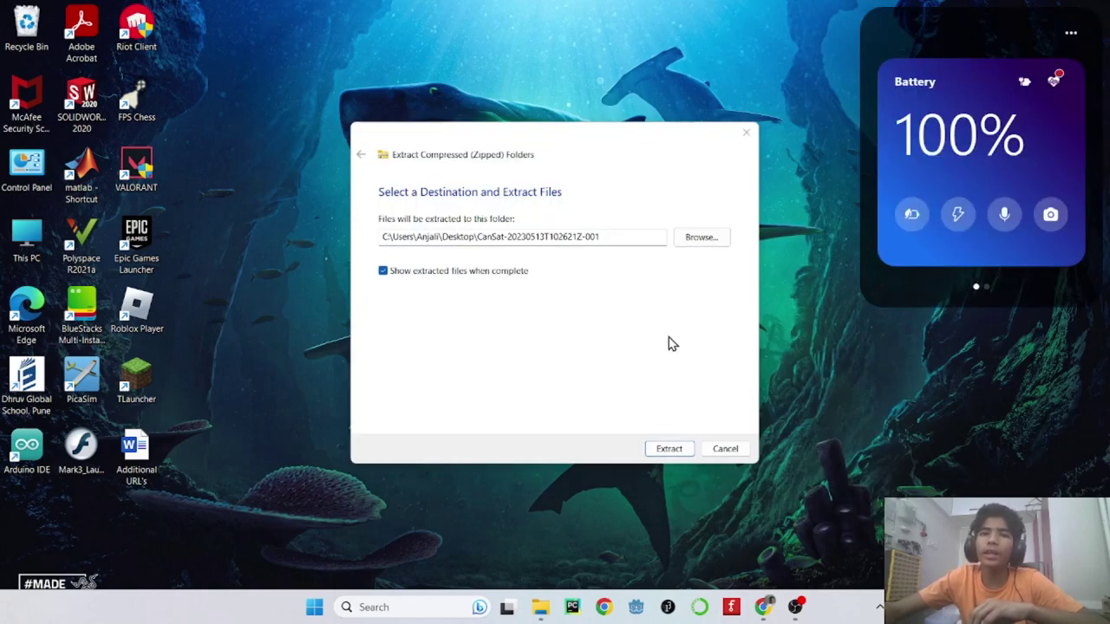
left_click(654, 455)
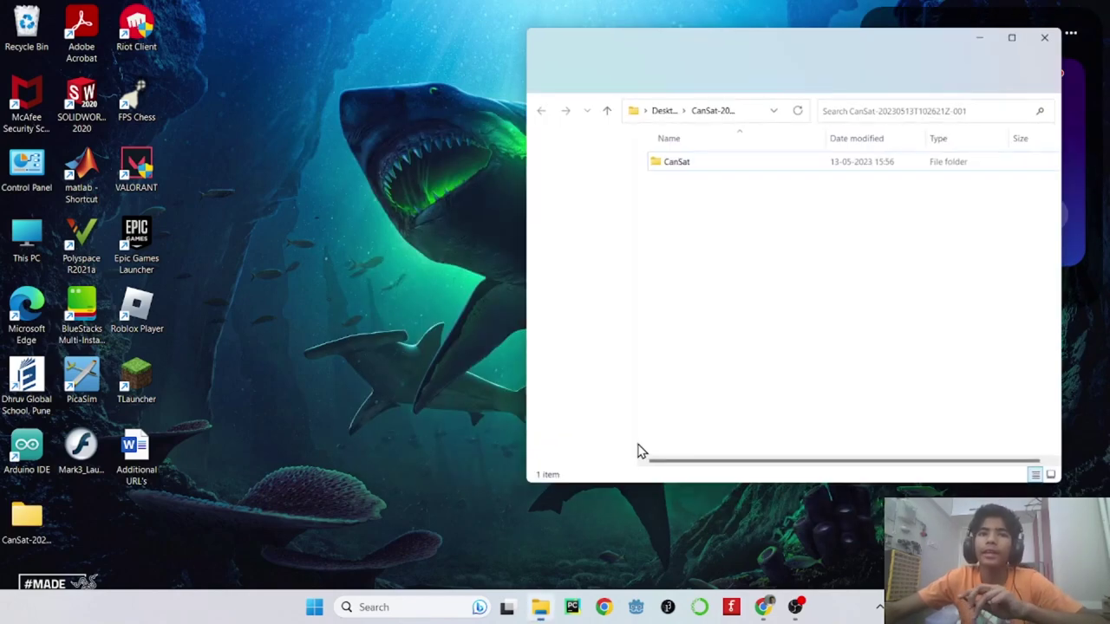
left_click(1055, 29)
left_click_drag(227, 418, 569, 238)
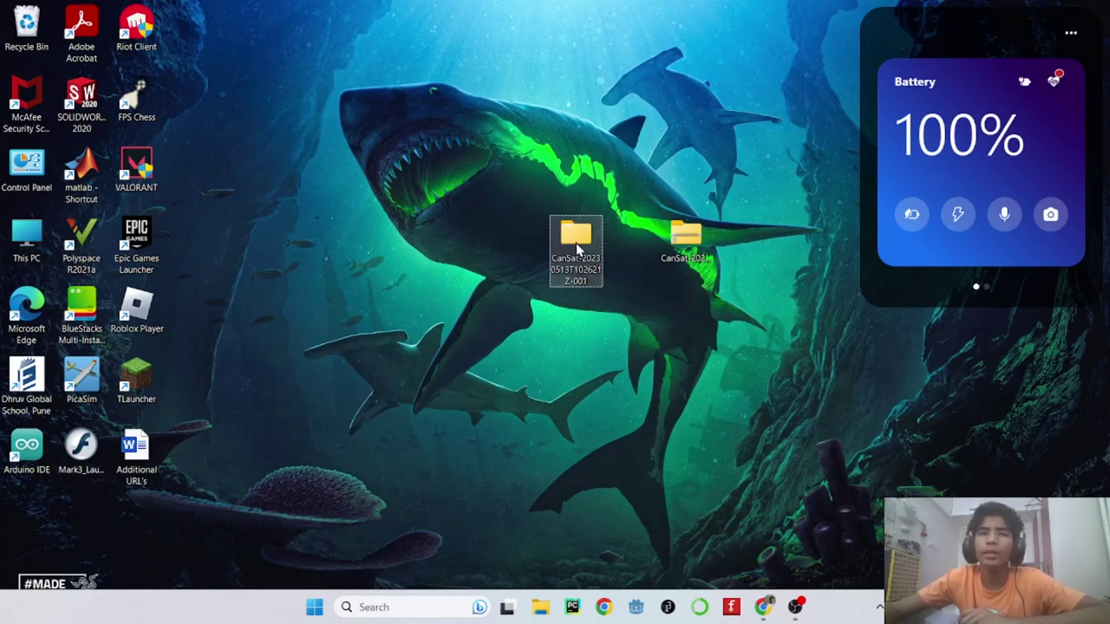
Open the extracted folder in a maximized window and open its CanSat INO file from the CanSat subfolder in Arduino IDE
double_click(576, 235)
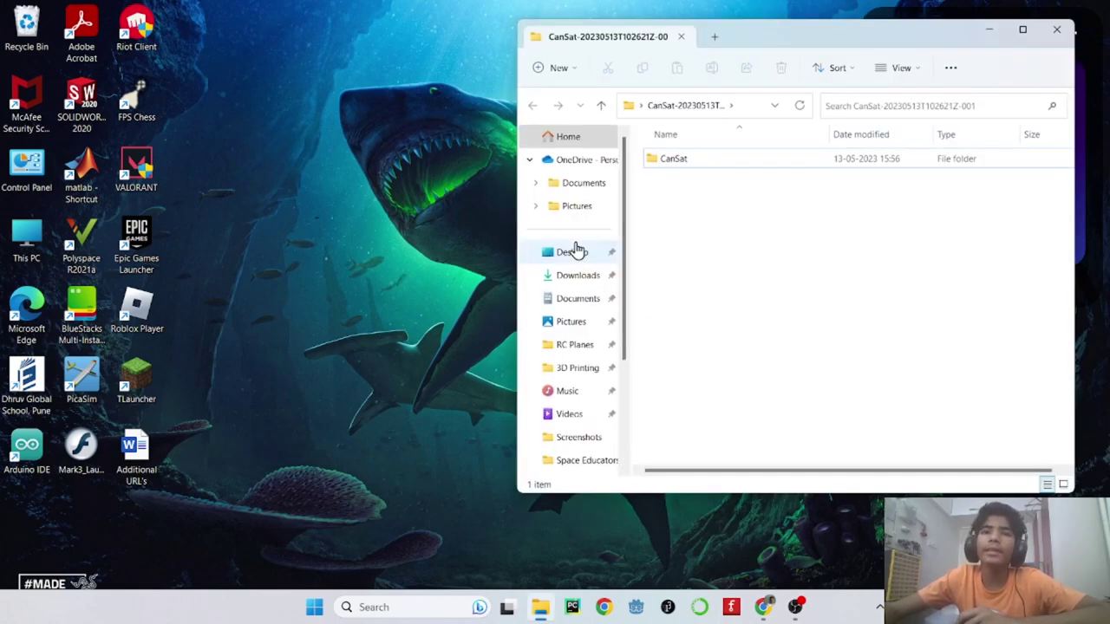
left_click(1024, 30)
left_click(128, 136)
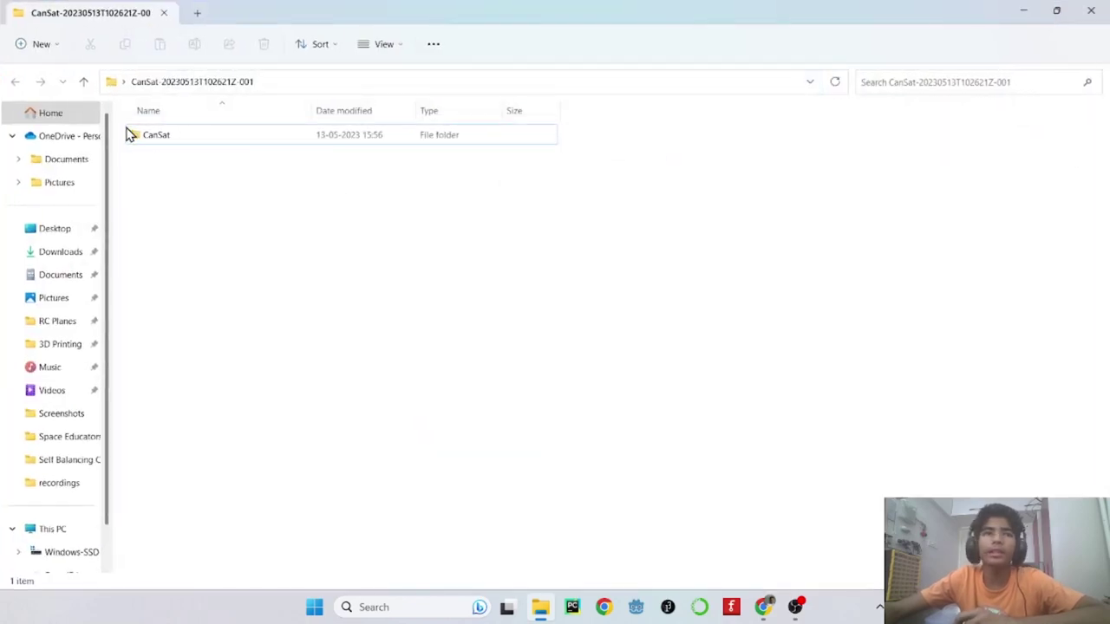
double_click(177, 146)
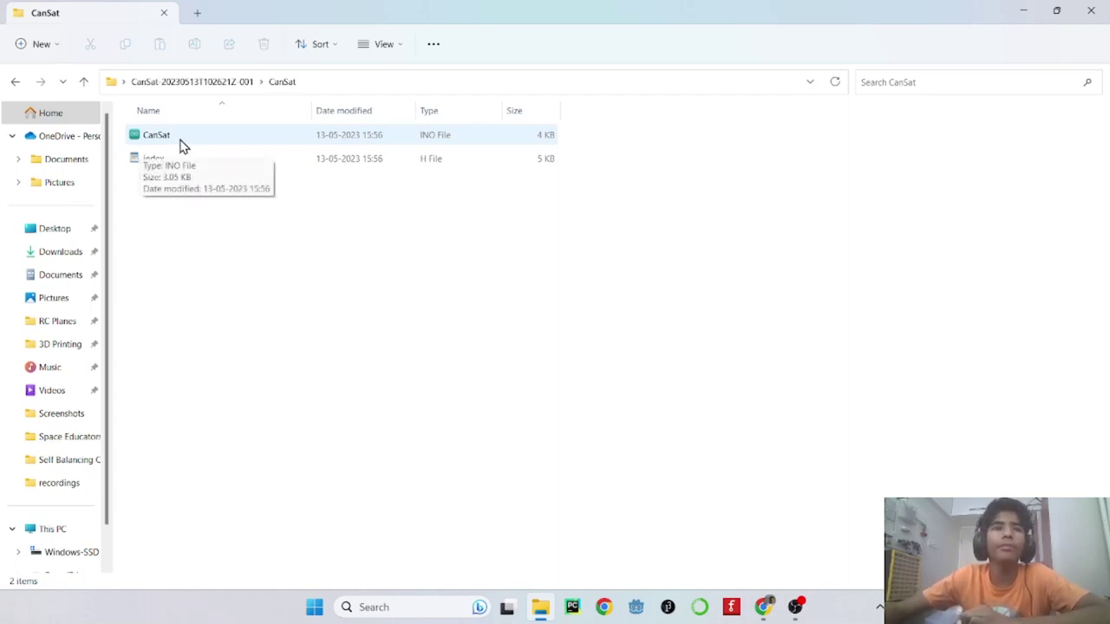
double_click(195, 138)
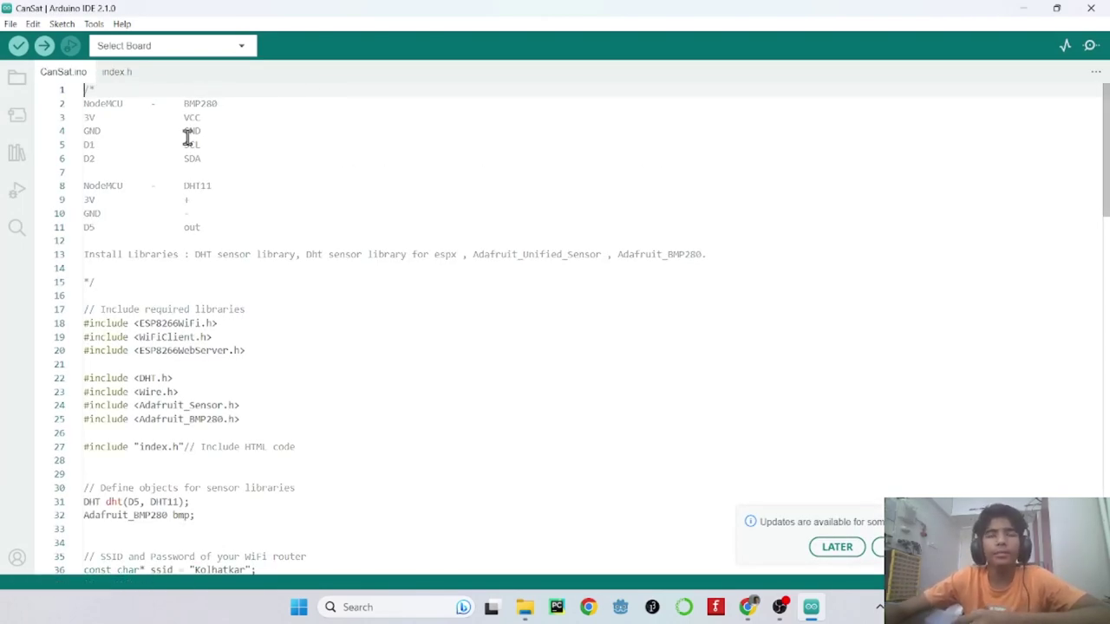
Examine the CanSat sketch from the wiring notes and library includes down to the WiFi SSID value
scroll(187, 114, "down", 3)
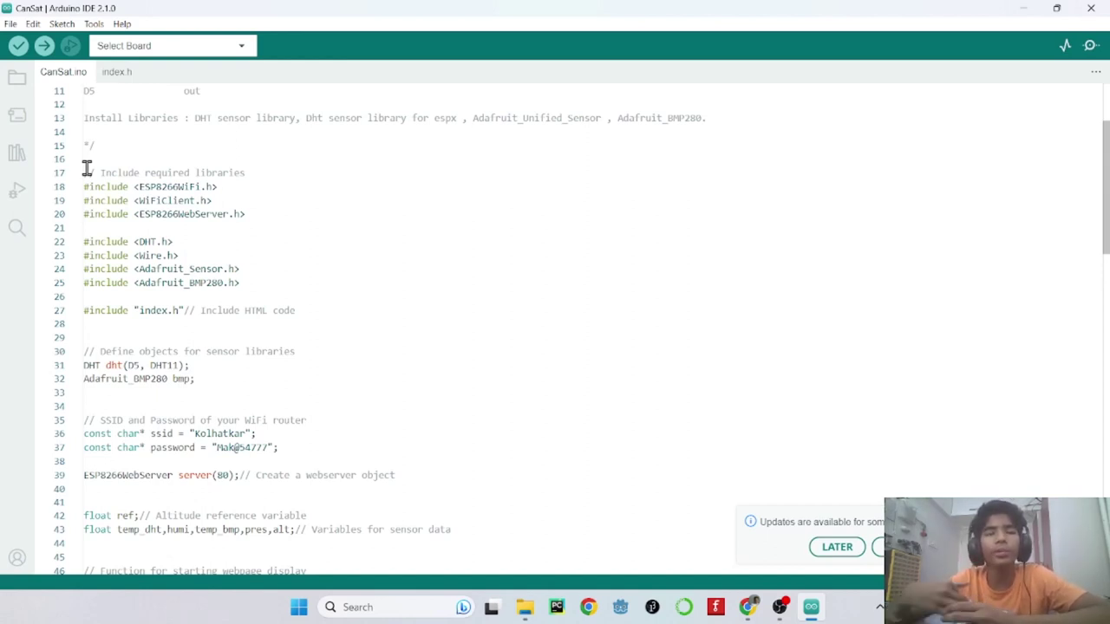
scroll(120, 429, "down", 1)
left_click(216, 390)
scroll(215, 381, "down", 1)
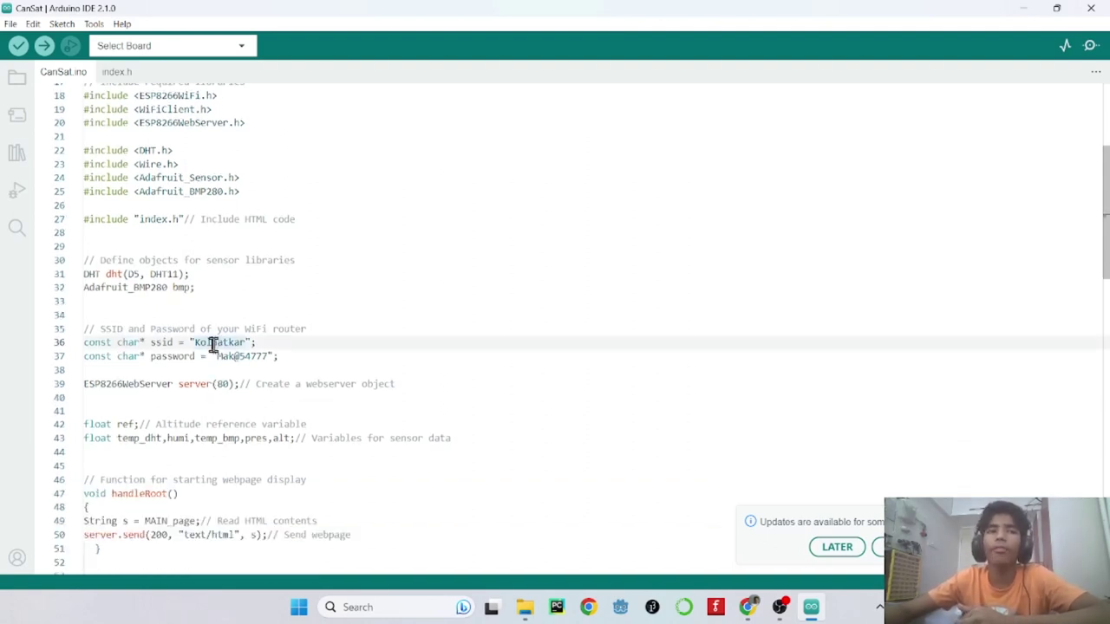
double_click(224, 340)
left_click(223, 340)
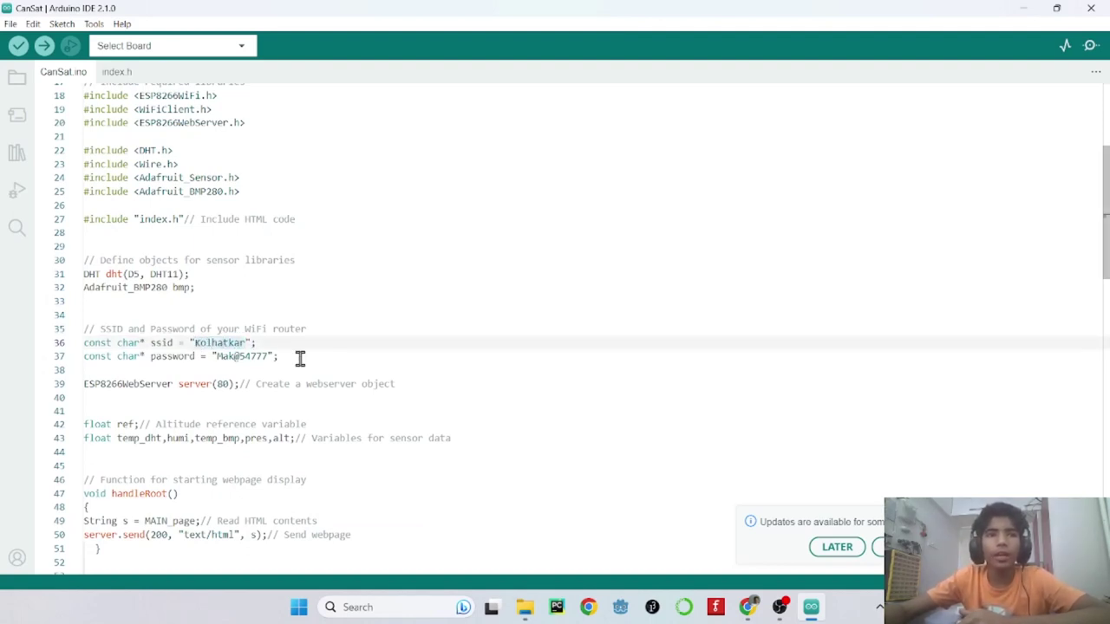
scroll(289, 359, "down", 1)
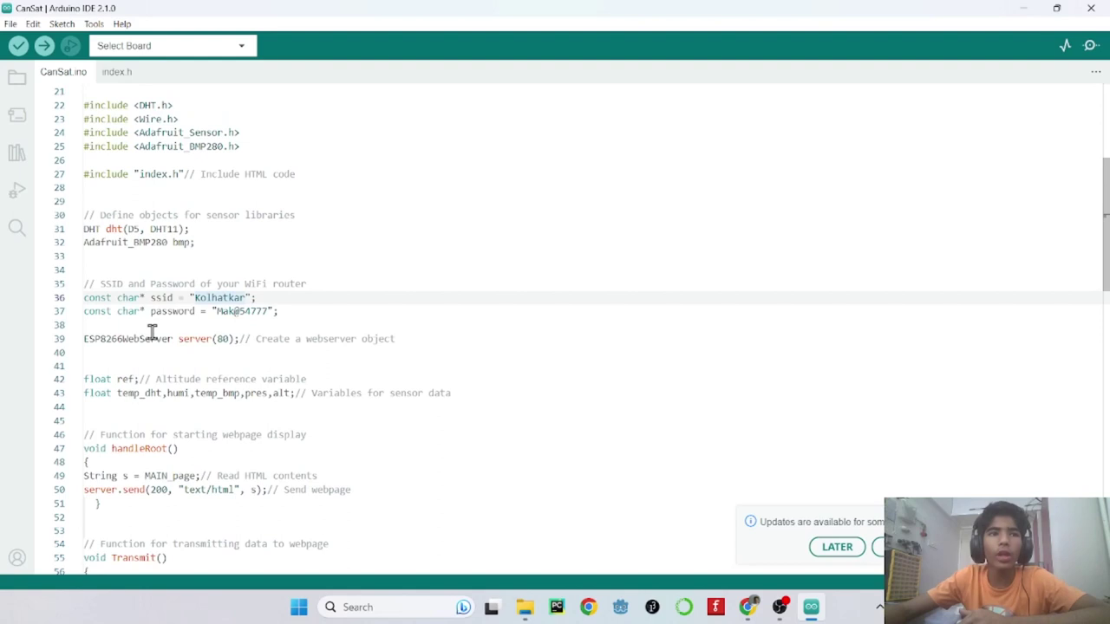
Examine the ssid and password declarations on lines 36 and 37, highlighting the variable names and their quoted values
left_click(86, 298)
left_click_drag(315, 311, 64, 293)
left_click(198, 296)
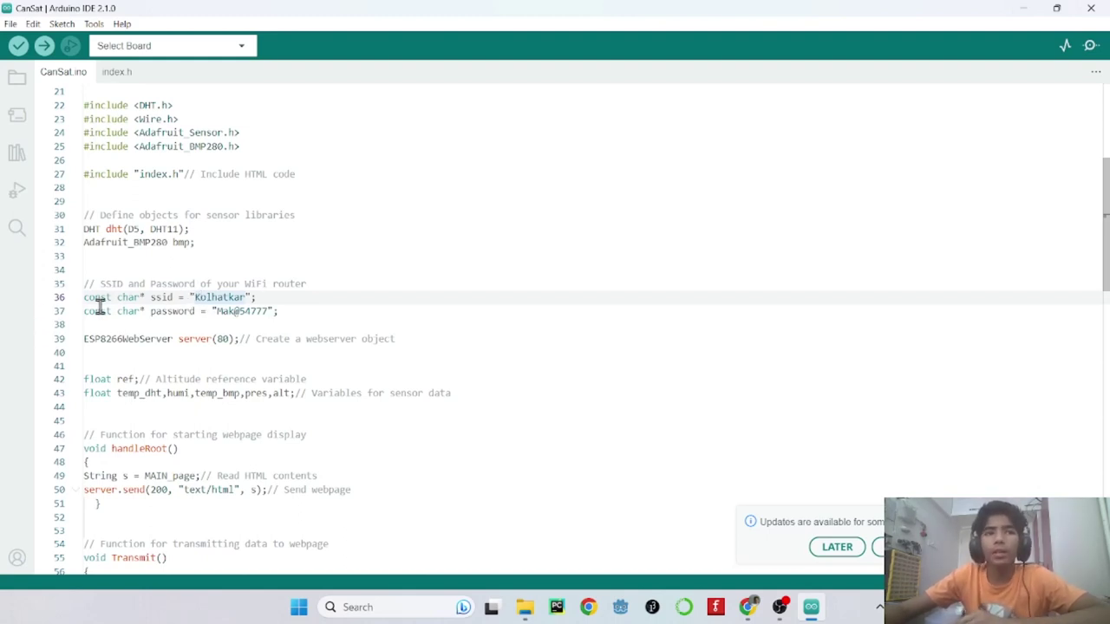
left_click_drag(86, 297, 173, 298)
left_click_drag(85, 311, 198, 315)
left_click(199, 315)
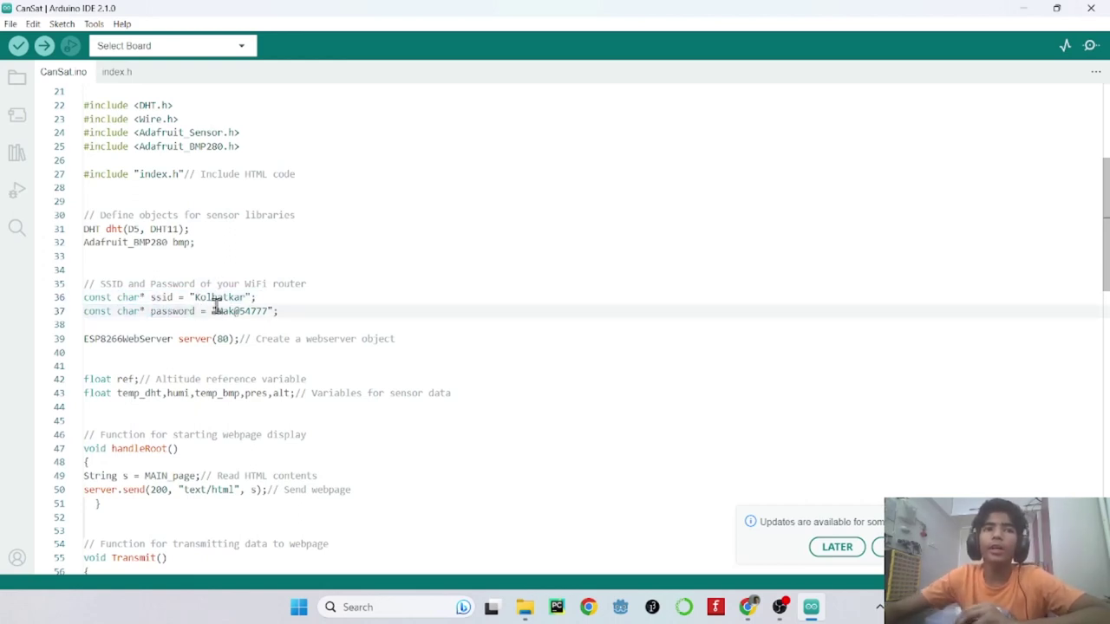
left_click_drag(194, 297, 245, 299)
left_click(246, 297)
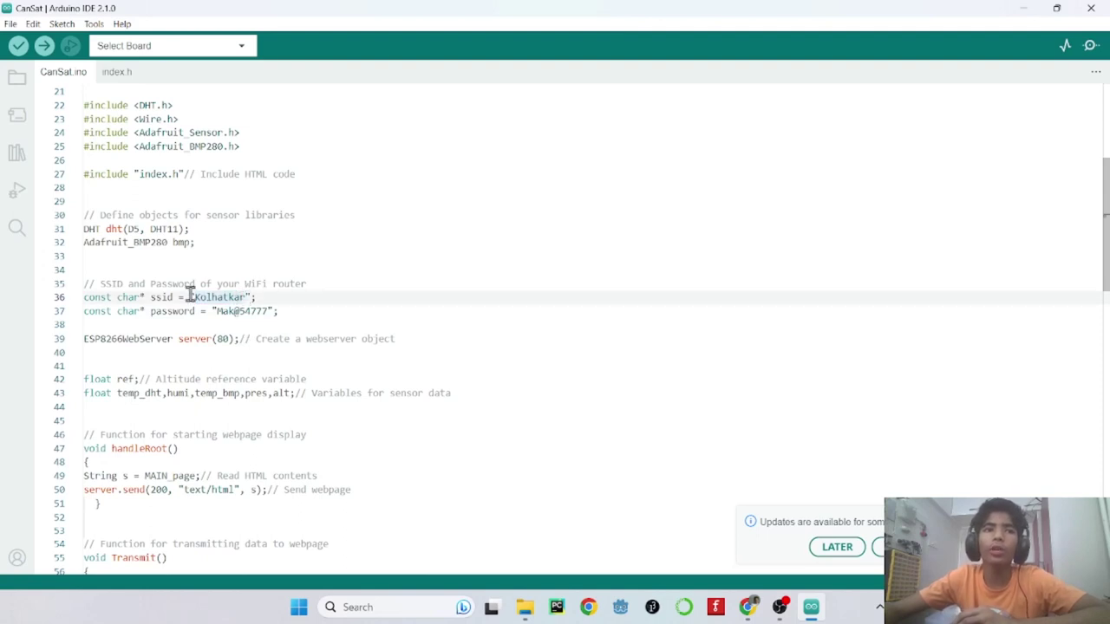
left_click(147, 299)
left_click(149, 311)
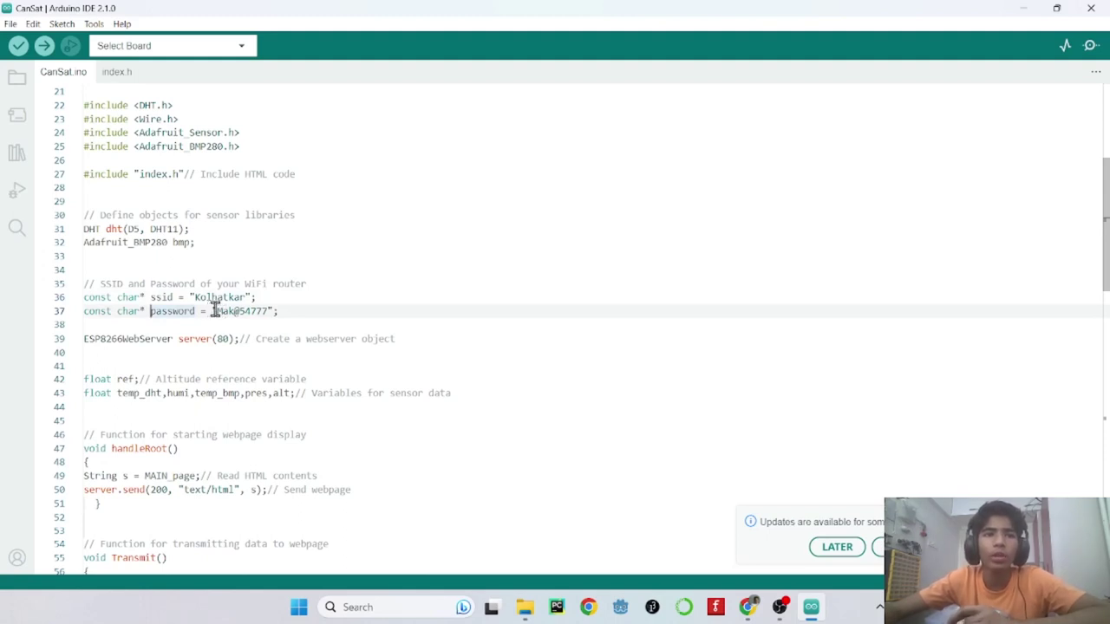
left_click_drag(216, 312, 269, 312)
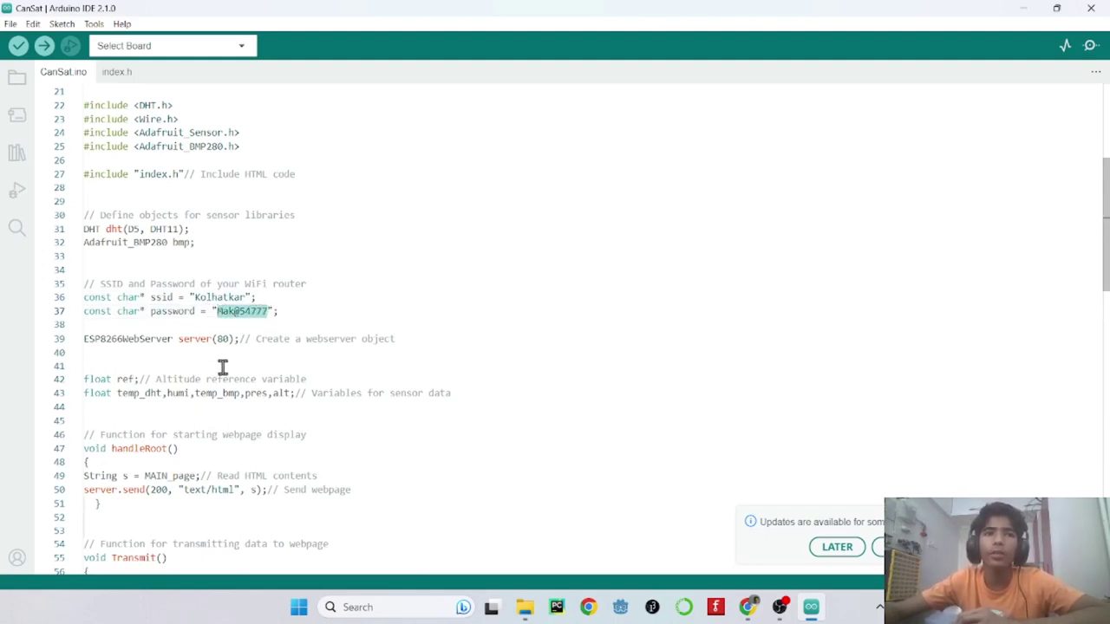
Show the computer's Wi-Fi networks to compare the connected network's name with the sketch's ssid value
left_click(196, 296)
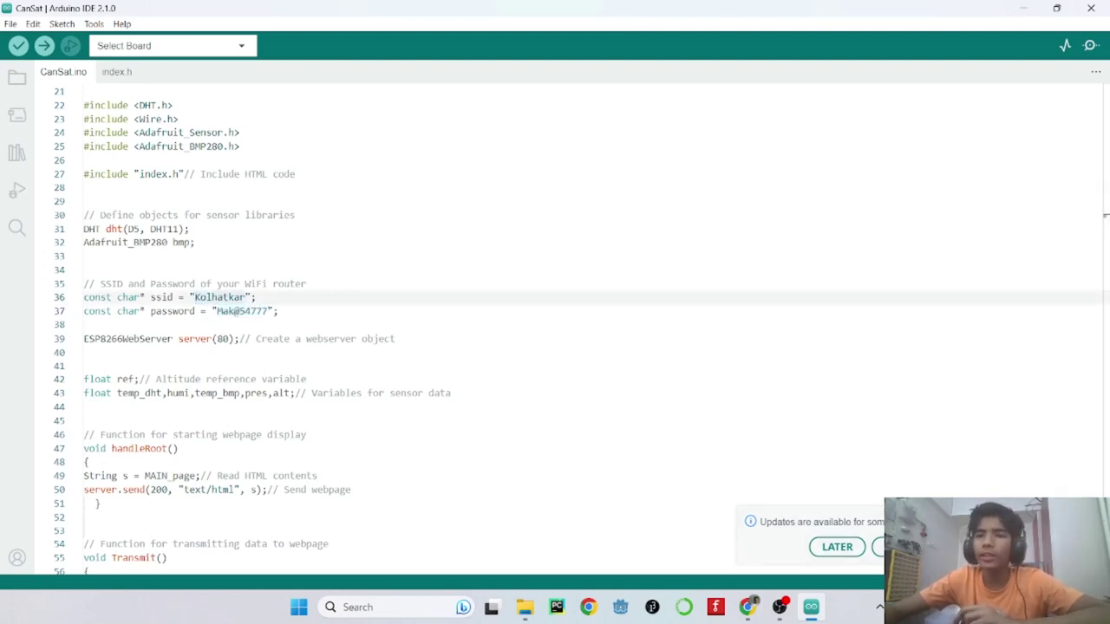
left_click(997, 607)
left_click(908, 335)
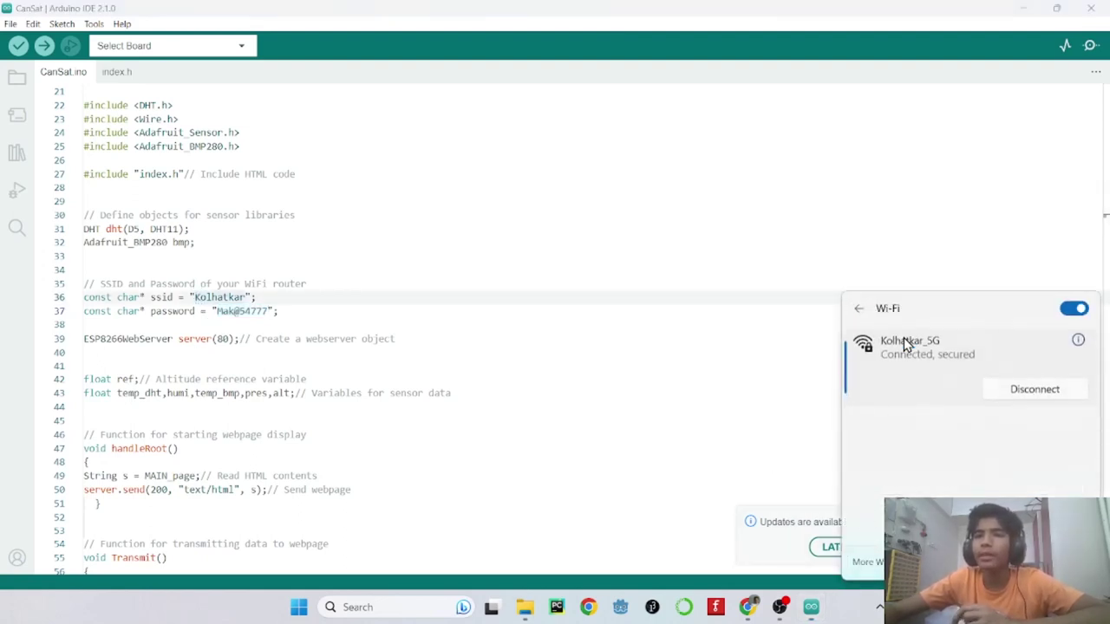